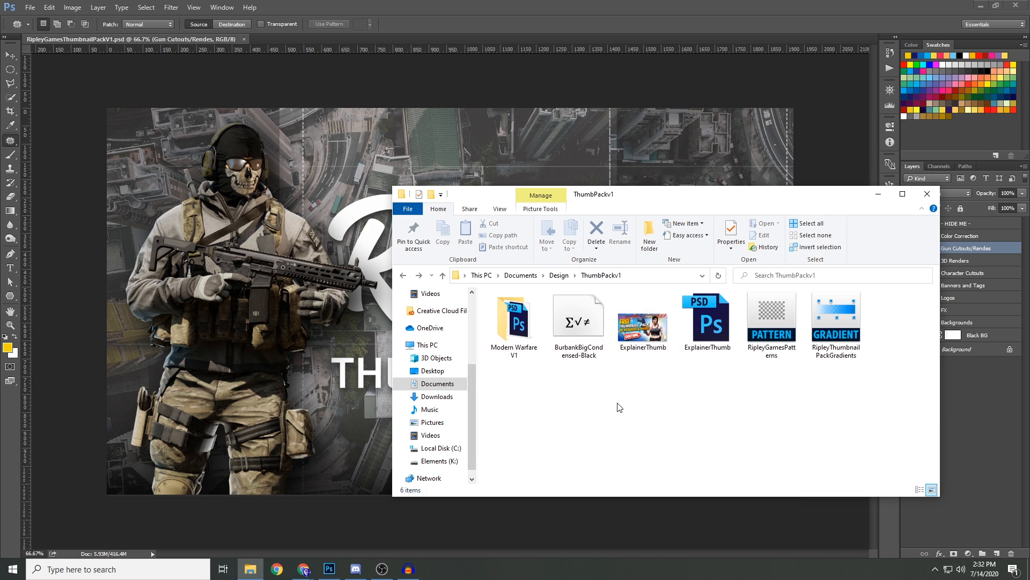
# Step: Look over the font, patterns and gradients files in the ThumbPackv1 folder, and return to Photoshop
pyautogui.click(591, 330)
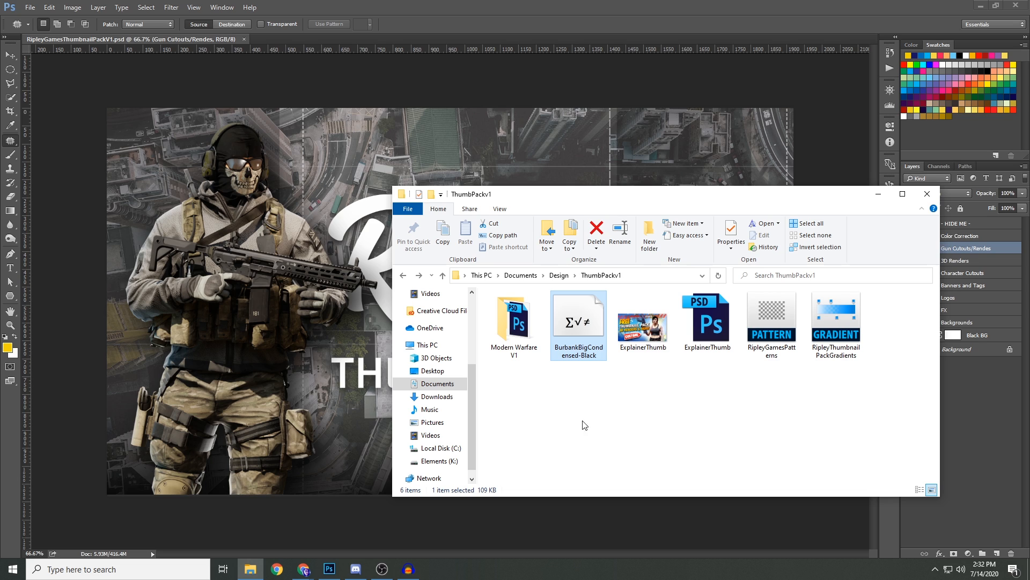
pyautogui.click(767, 320)
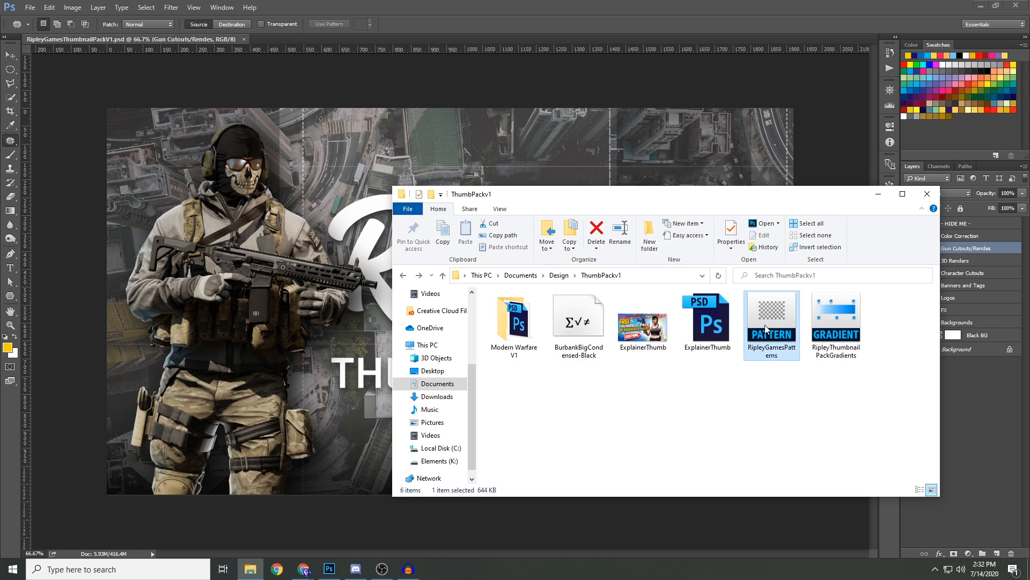
pyautogui.click(840, 318)
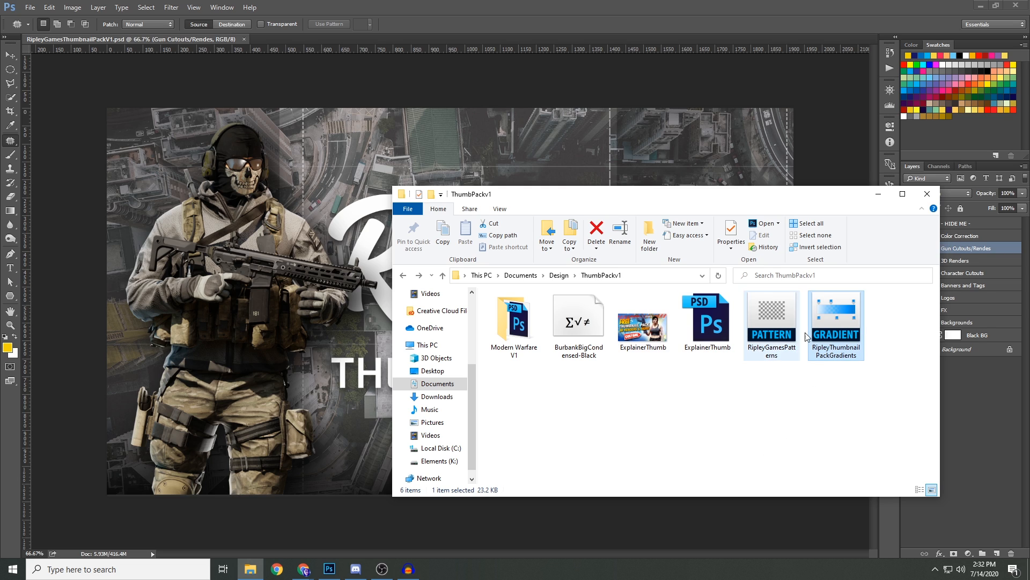
pyautogui.click(879, 194)
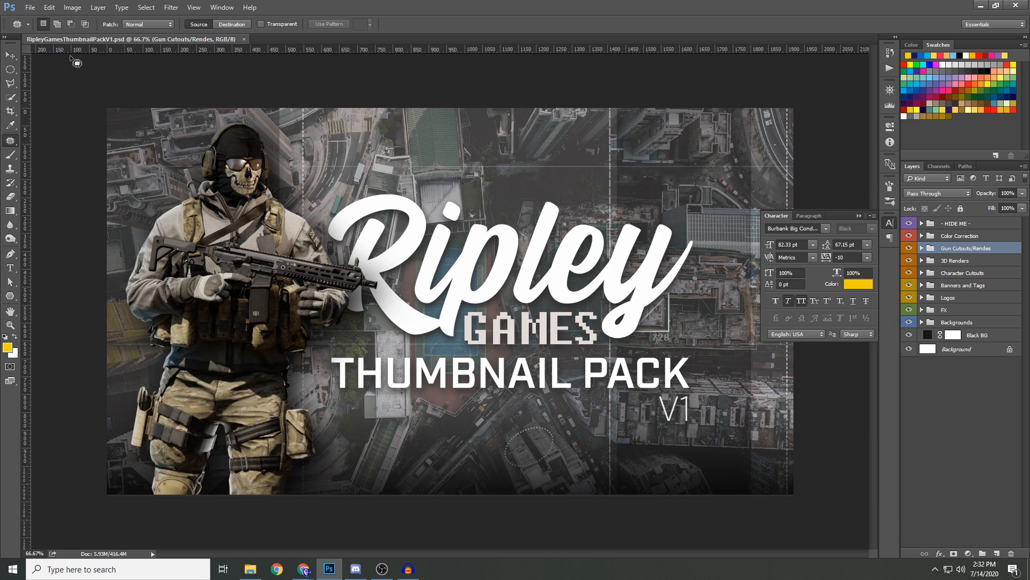
# Step: Hide the - HIDE ME - group and show the Text Styles group inside FX, expanding it to list its text layers
pyautogui.click(860, 216)
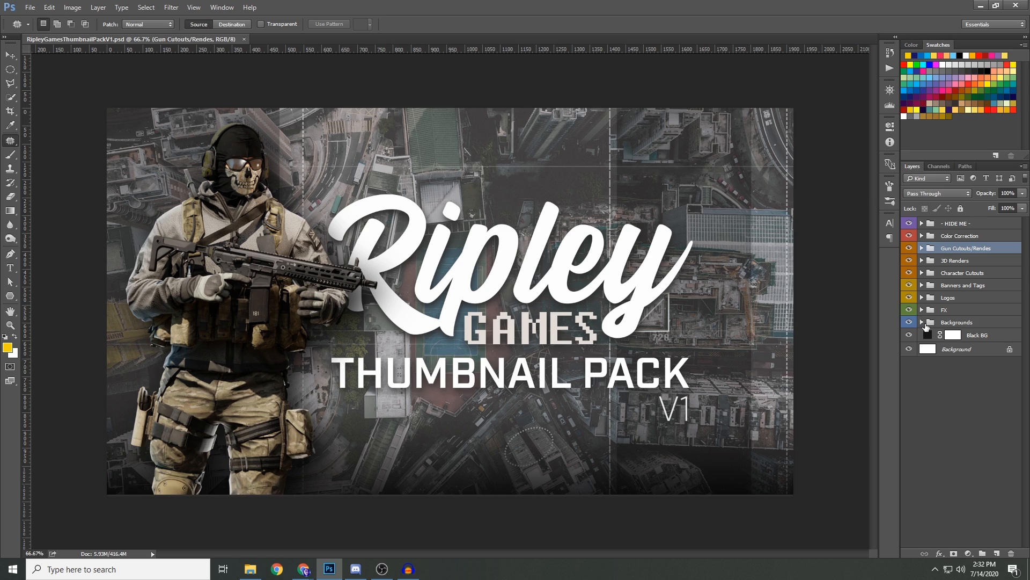
pyautogui.click(950, 313)
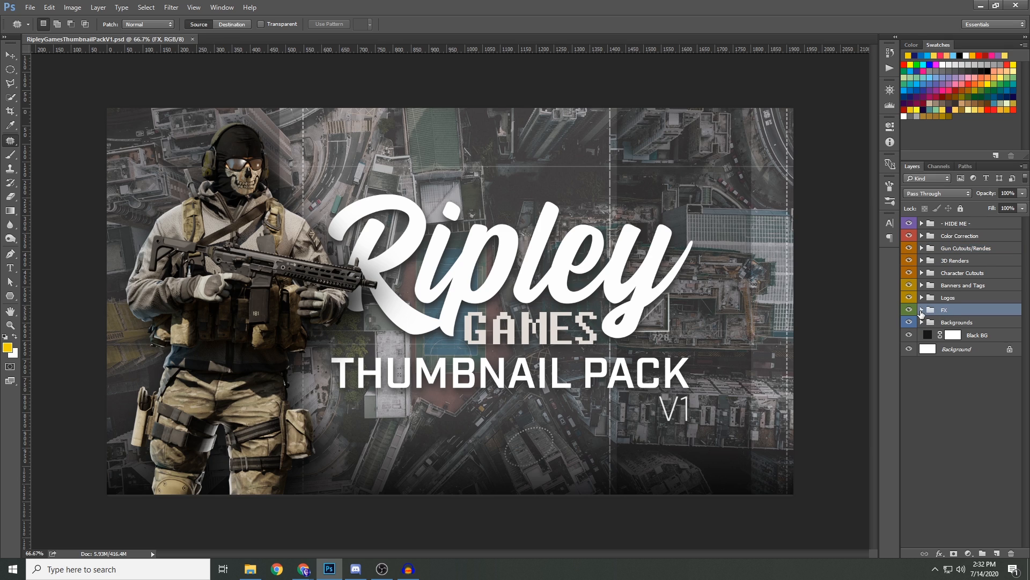
pyautogui.click(921, 310)
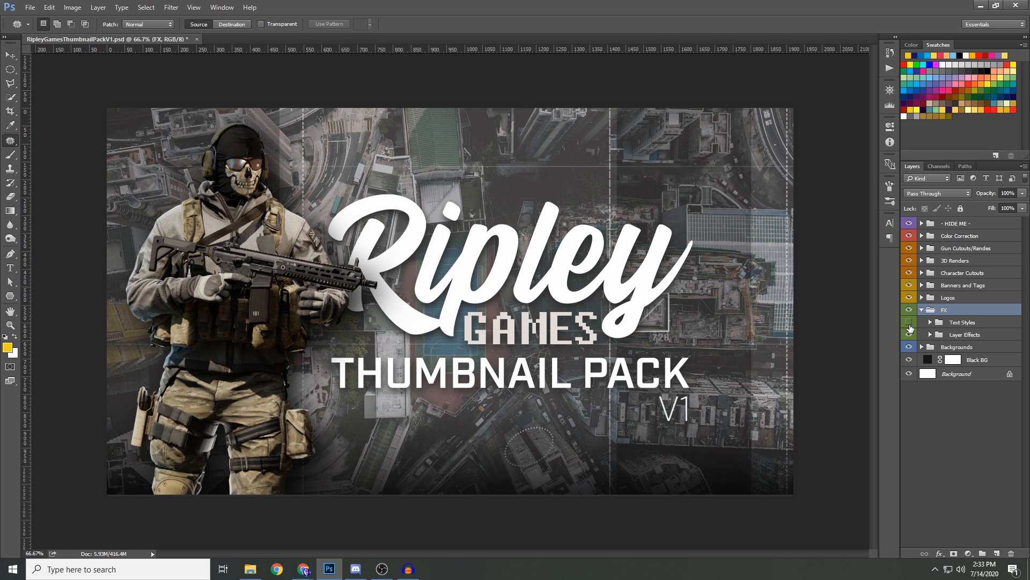
pyautogui.click(910, 325)
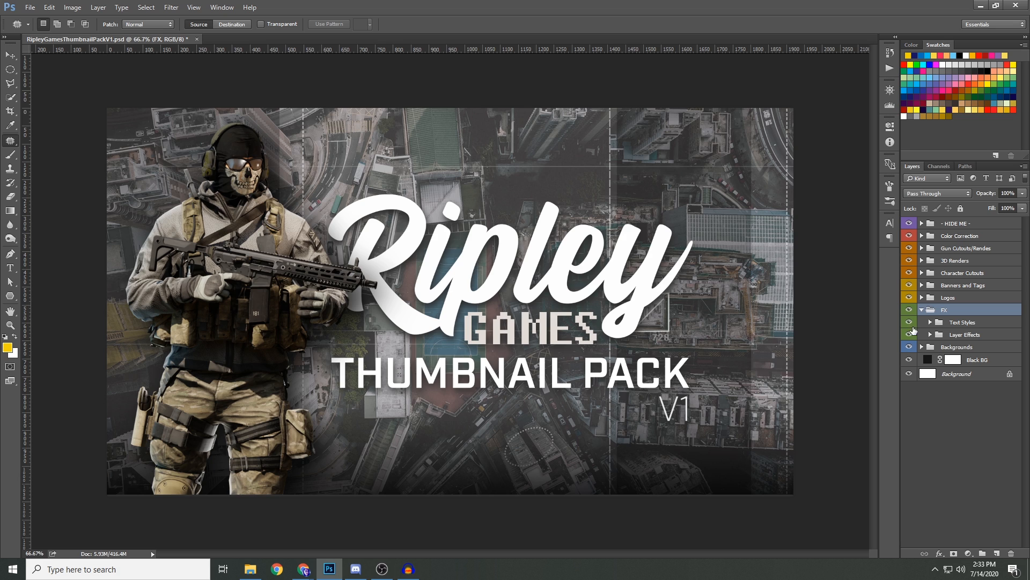
pyautogui.click(910, 223)
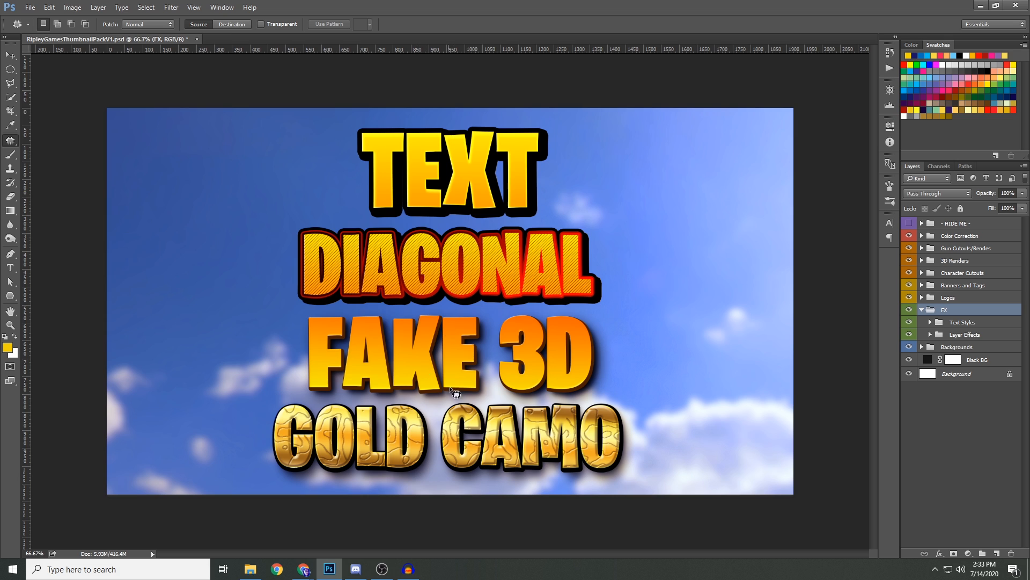
pyautogui.click(931, 322)
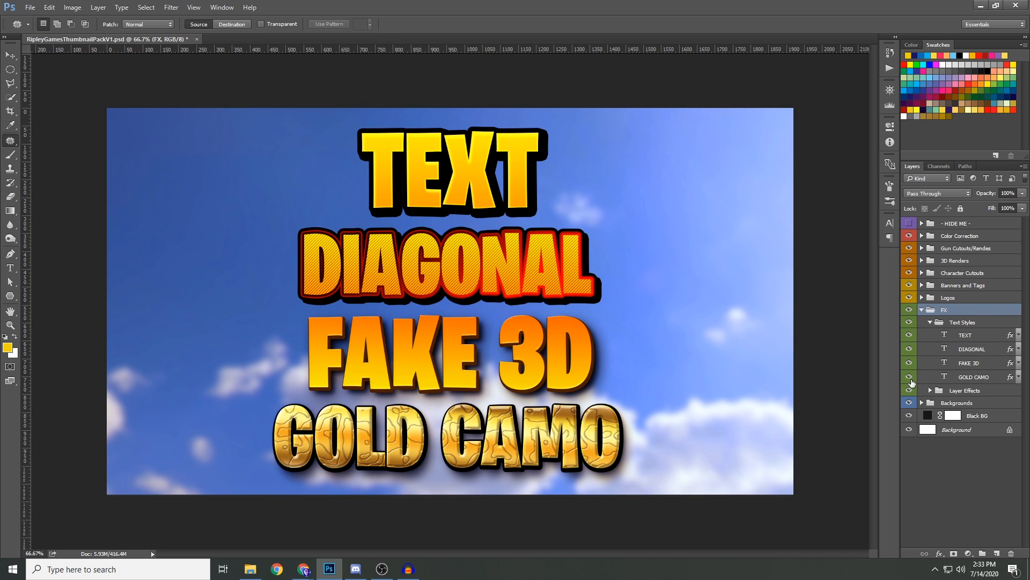
# Step: Copy the layer style of the FAKE 3D text layer
pyautogui.click(973, 365)
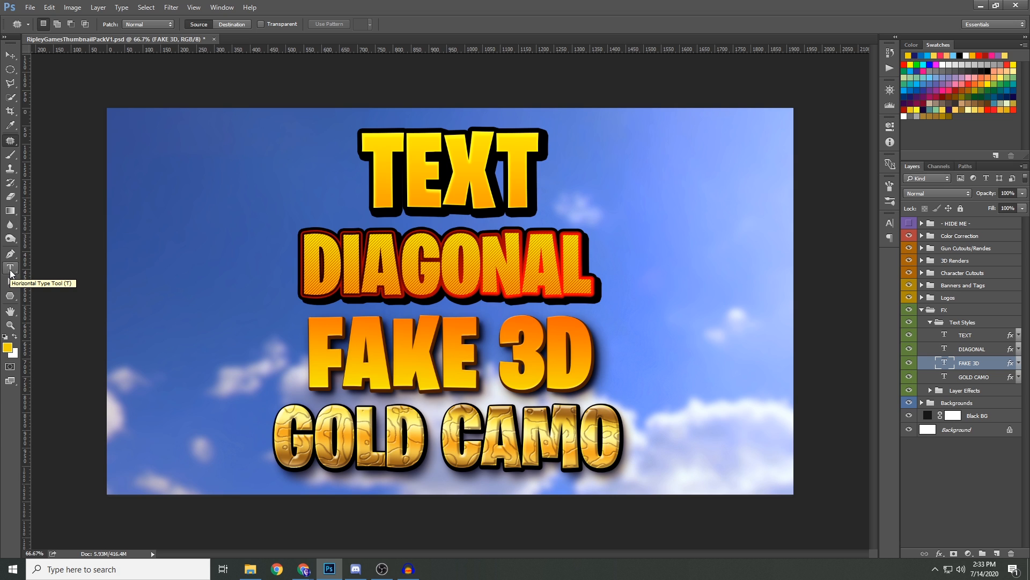
pyautogui.rightClick(967, 365)
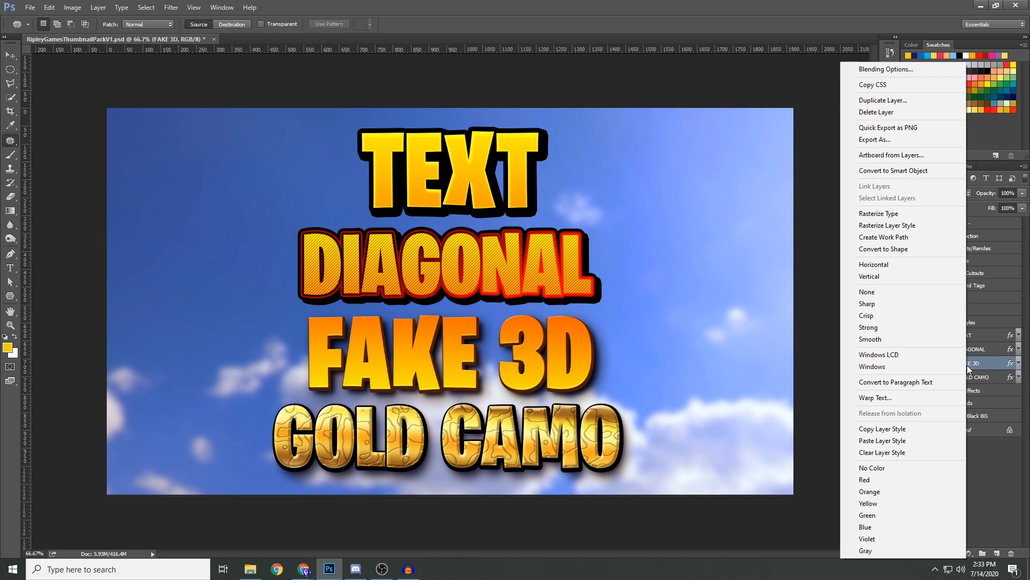
pyautogui.click(899, 429)
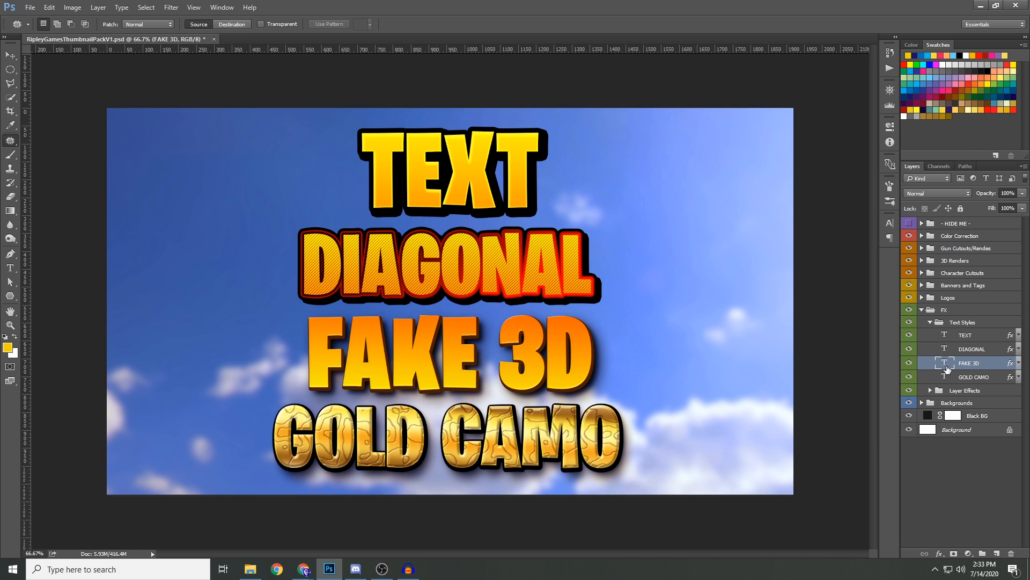
pyautogui.rightClick(975, 362)
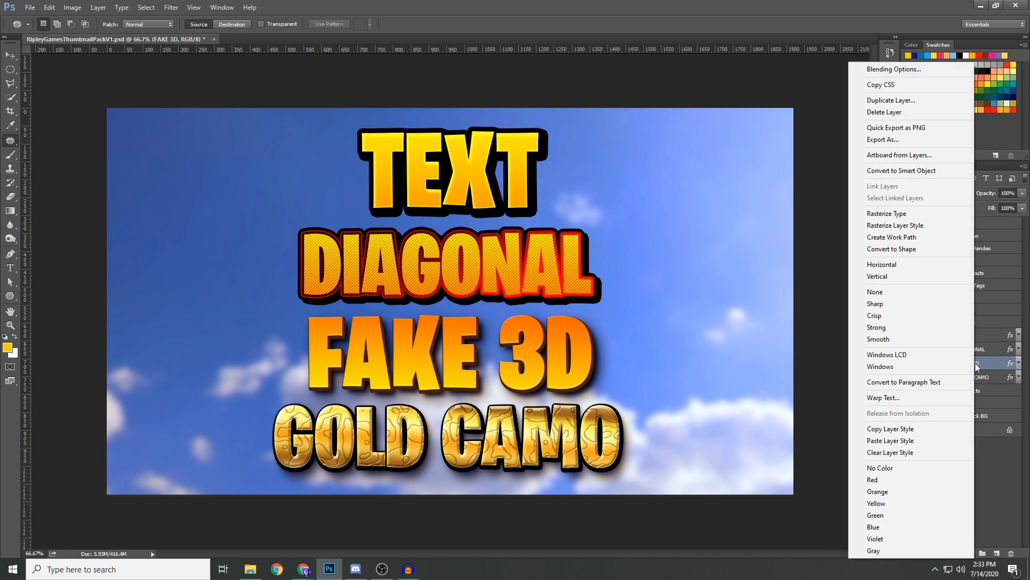
pyautogui.click(897, 430)
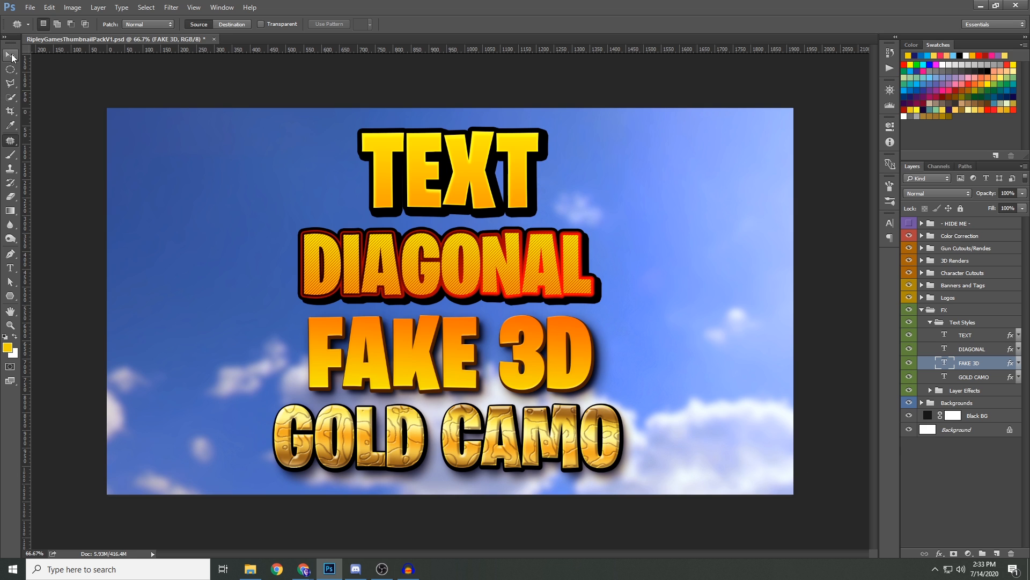
# Step: Create a new 1920 × 1080 pixel document at 72 pixels/inch with a white background
pyautogui.click(30, 8)
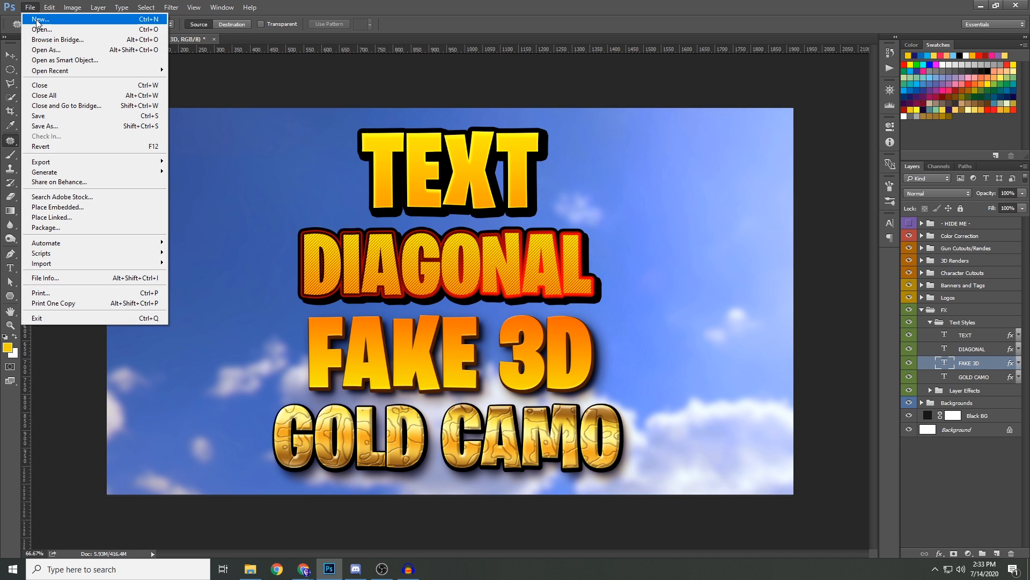
pyautogui.click(37, 20)
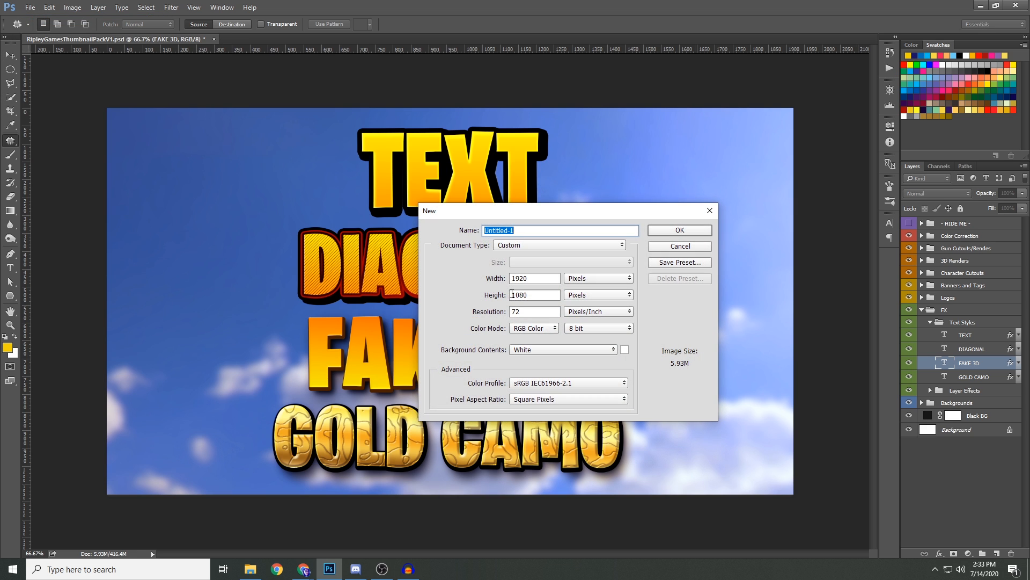
pyautogui.click(678, 231)
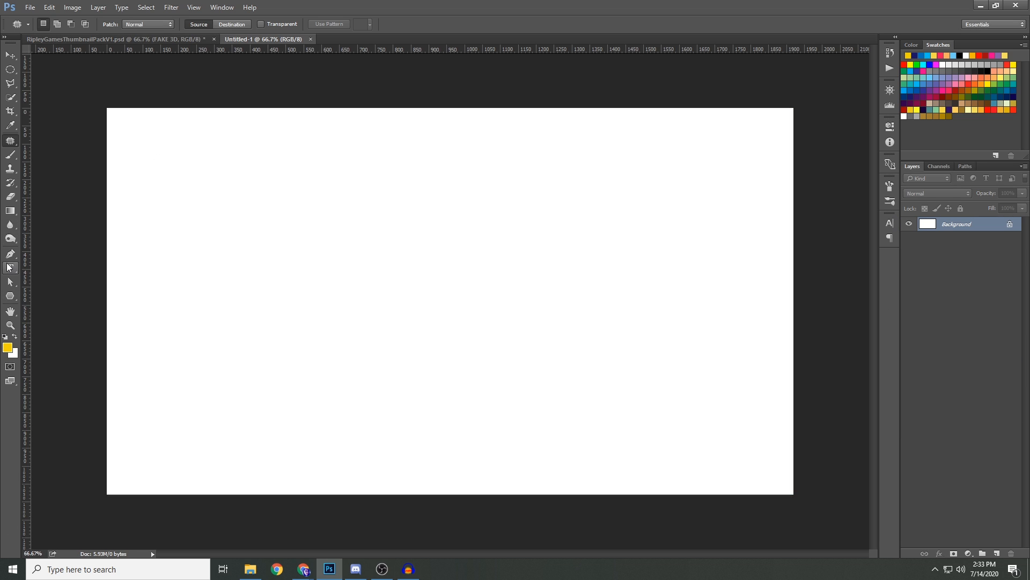
# Step: Add the text INSTALLING to the canvas, scale it to about 465% and centre it
pyautogui.click(10, 267)
pyautogui.click(310, 298)
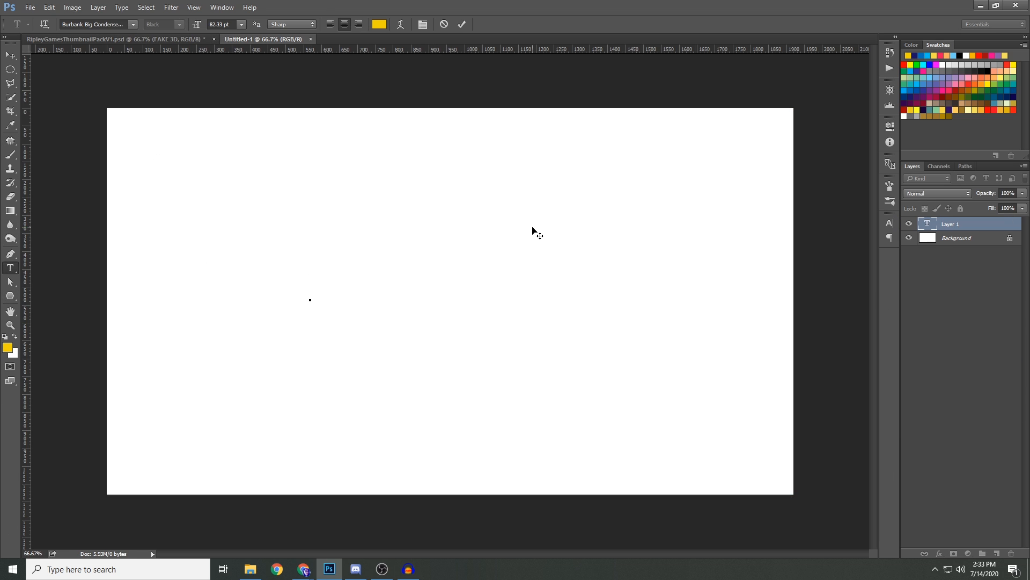
pyautogui.write('INSTALLING')
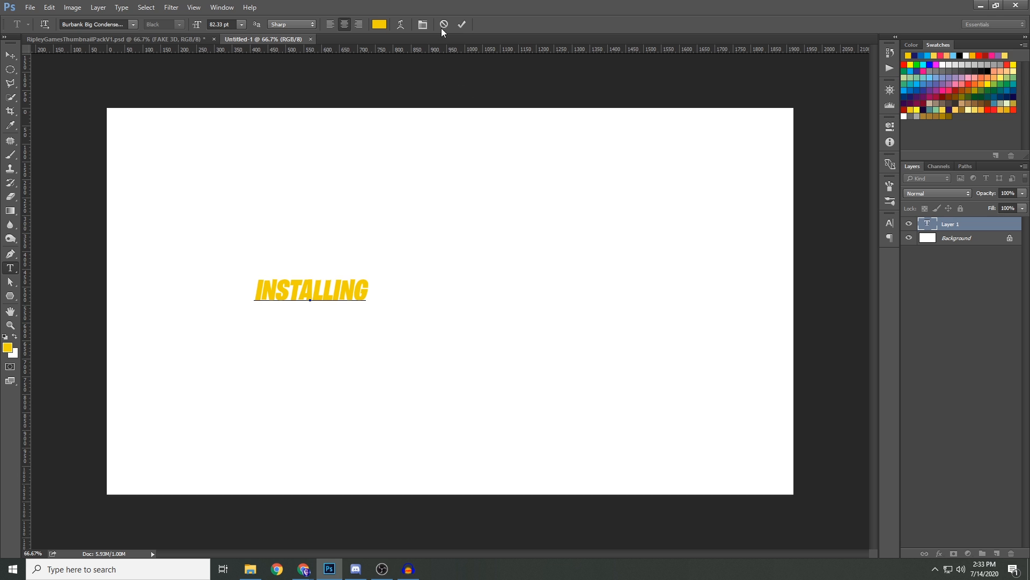
pyautogui.click(464, 24)
pyautogui.hotkey('ctrl', 't')
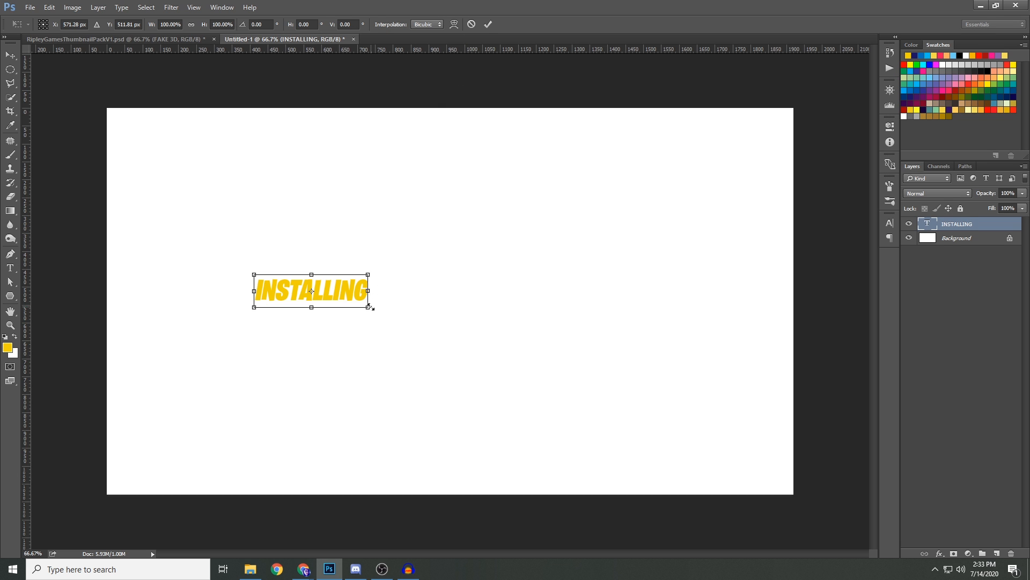
pyautogui.moveTo(368, 307); pyautogui.dragTo(575, 361)
pyautogui.moveTo(492, 317); pyautogui.dragTo(623, 312)
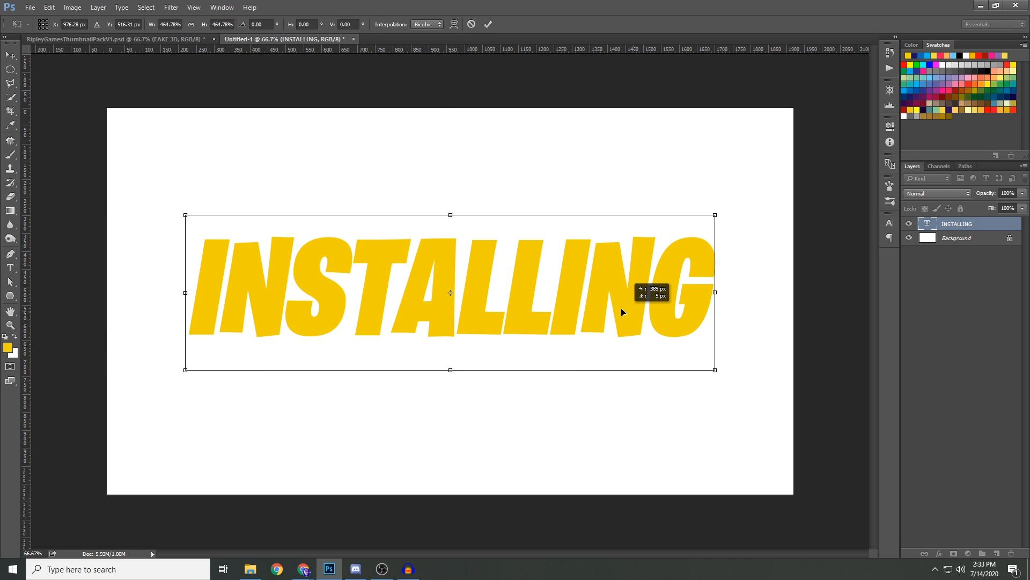
pyautogui.press('Return')
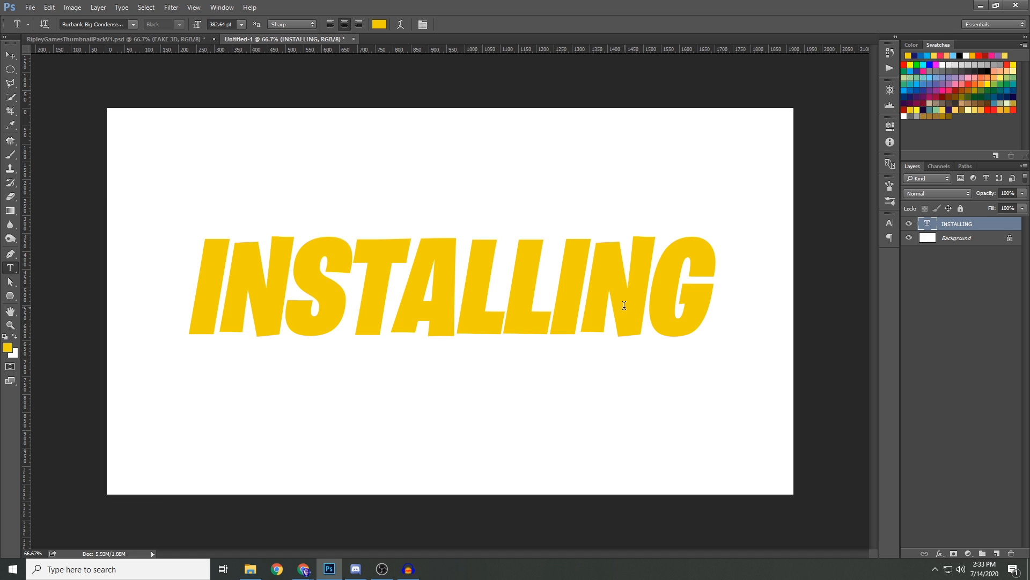
# Step: Paste the copied layer style onto the INSTALLING layer and open the gradient presets of its Gradient Overlay
pyautogui.rightClick(957, 226)
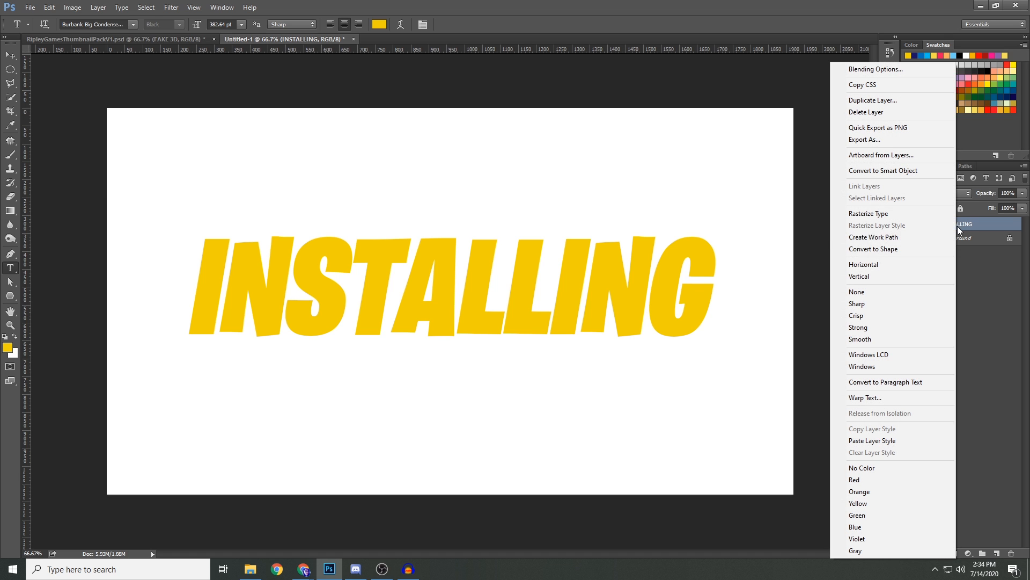
pyautogui.click(889, 440)
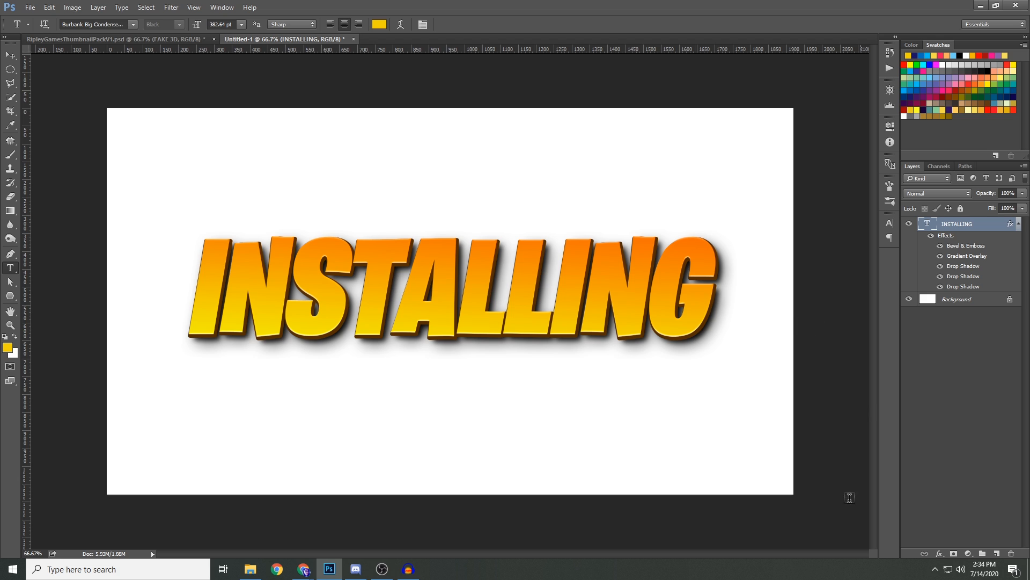
pyautogui.doubleClick(954, 239)
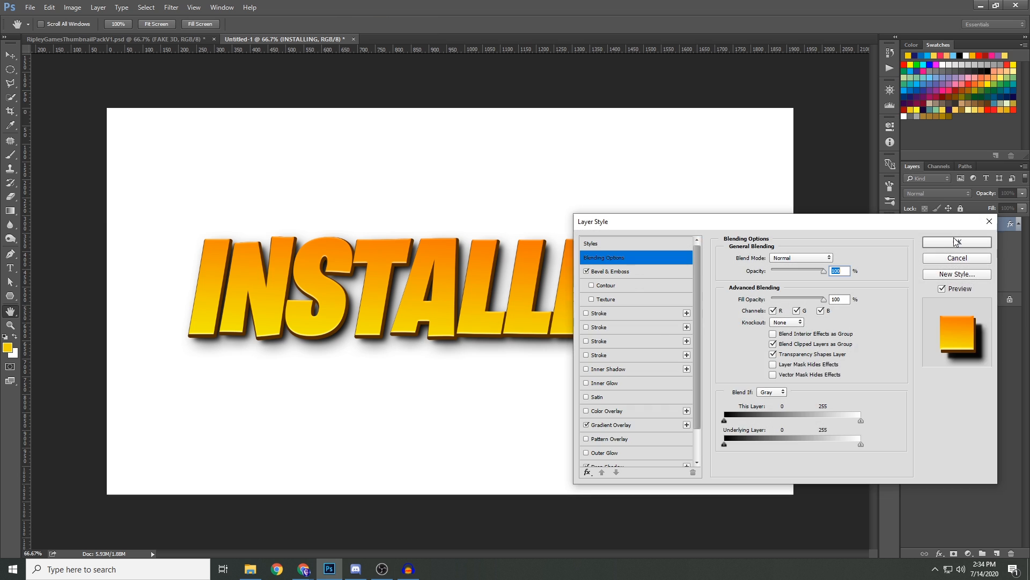
pyautogui.moveTo(789, 224); pyautogui.dragTo(740, 192)
pyautogui.scroll(-2, 589, 390)
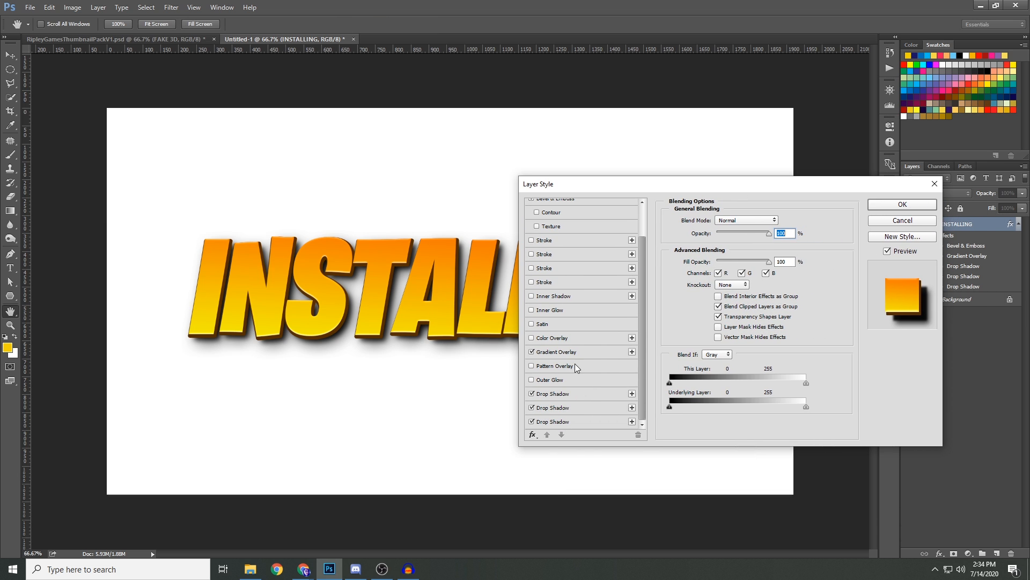
pyautogui.click(575, 353)
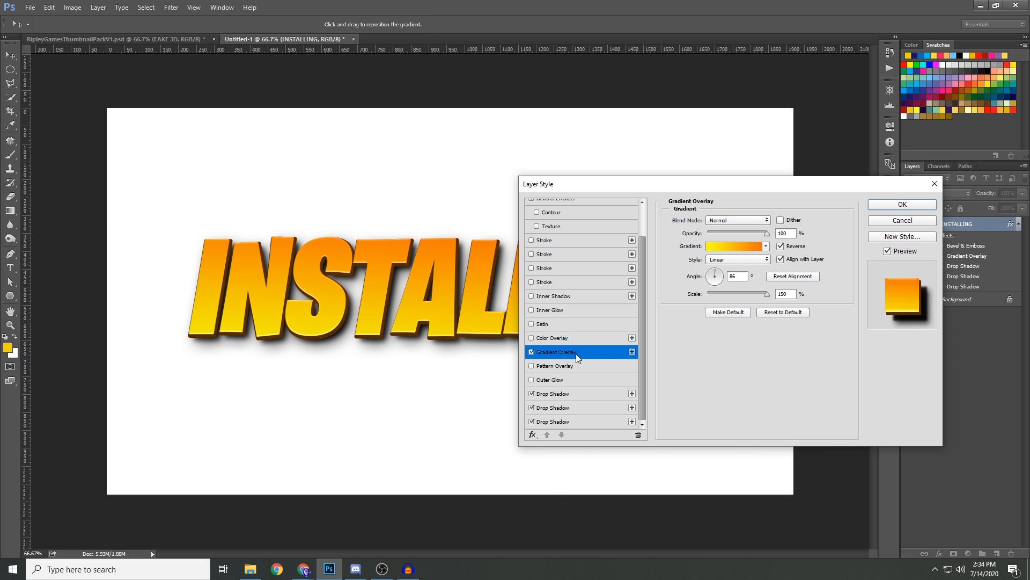
pyautogui.click(765, 246)
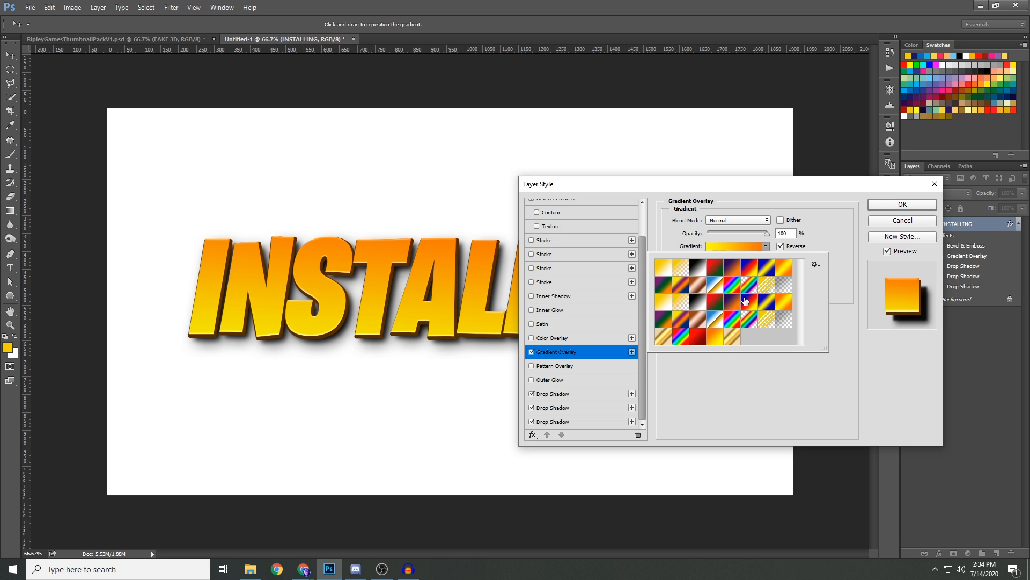
pyautogui.click(815, 264)
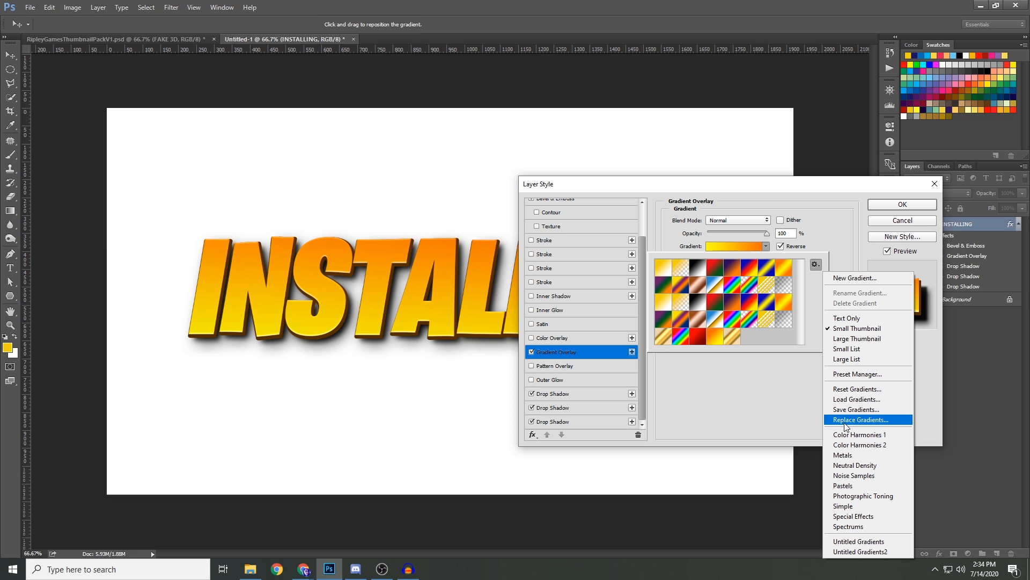
pyautogui.click(851, 401)
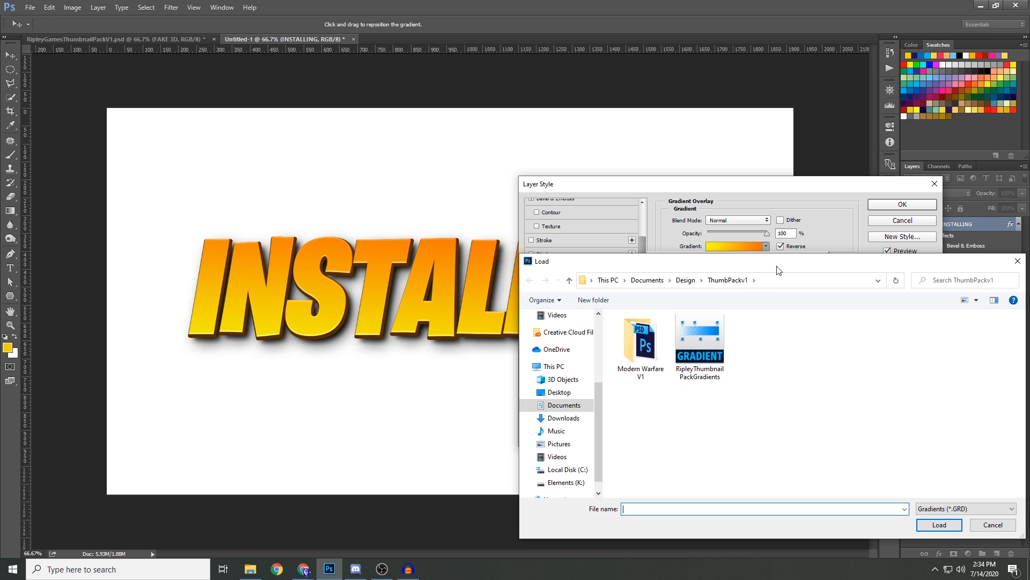
pyautogui.moveTo(778, 268); pyautogui.dragTo(682, 265)
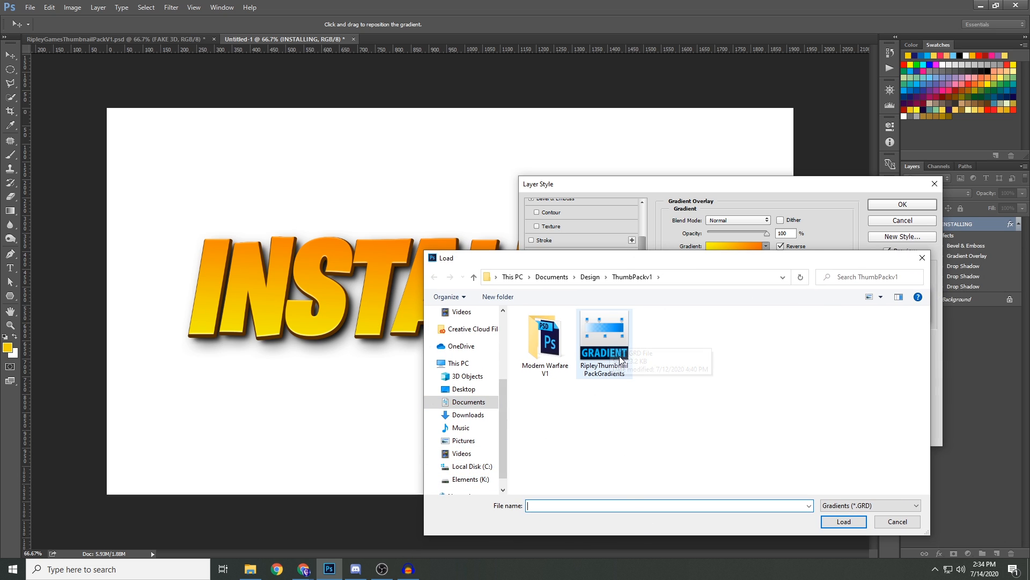
pyautogui.click(884, 523)
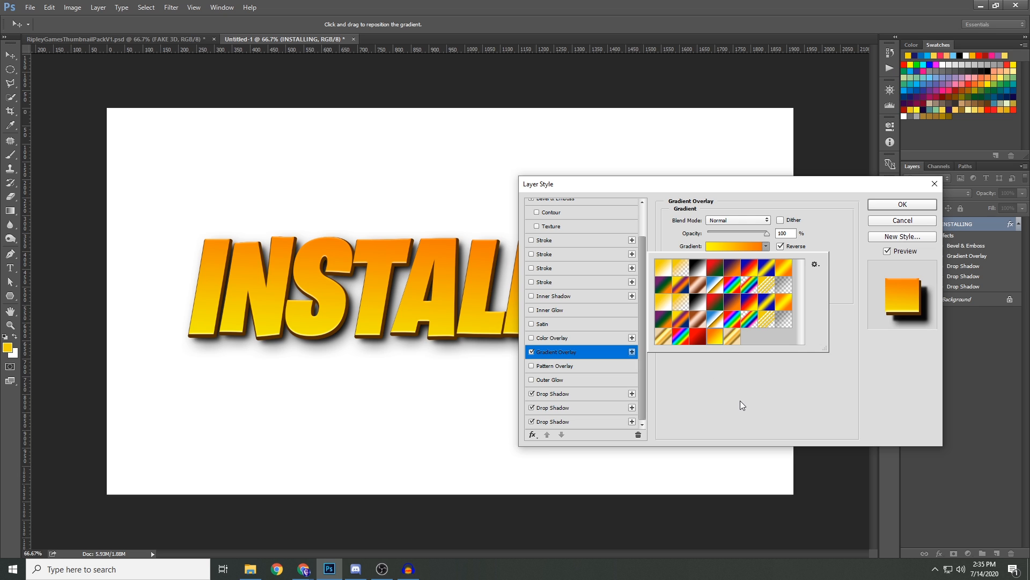
# Step: Try the metallic gold gradient on the INSTALLING text, then switch its Gradient Overlay back to the yellow-orange gradient
pyautogui.click(733, 341)
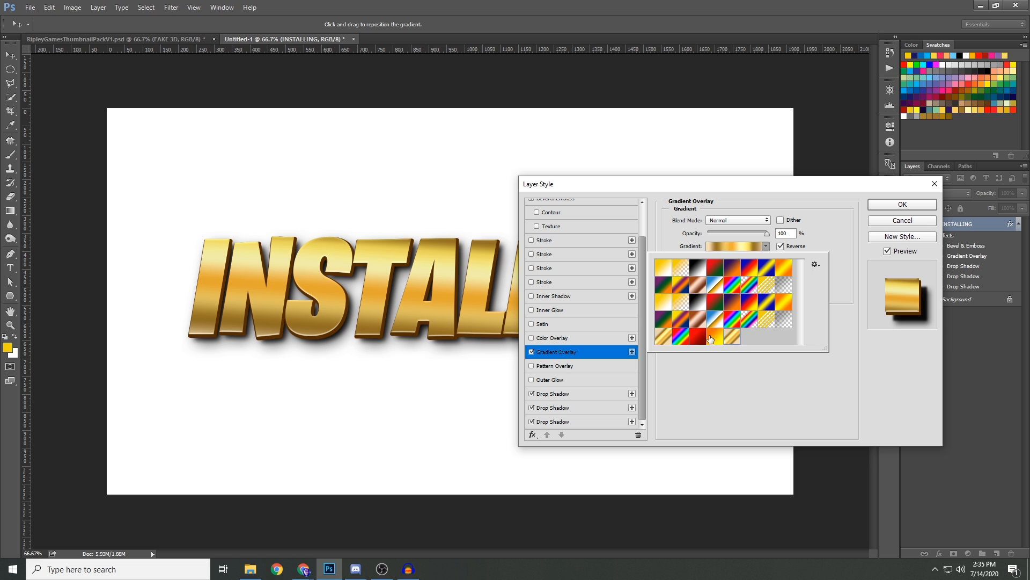
pyautogui.click(712, 338)
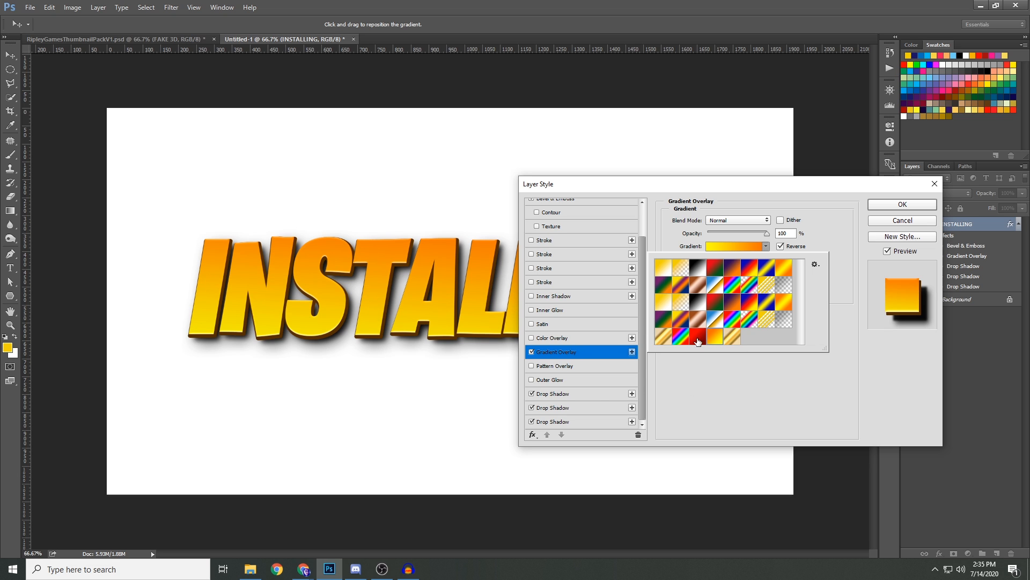
pyautogui.click(803, 387)
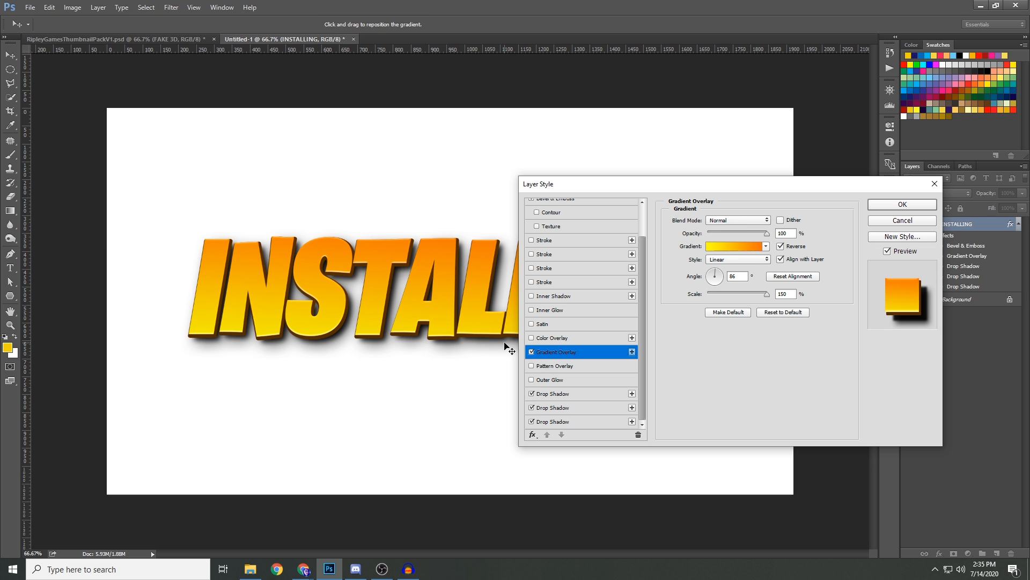
# Step: Turn off the Gradient Overlay of INSTALLING, turn on Pattern Overlay and show its pattern presets
pyautogui.click(531, 351)
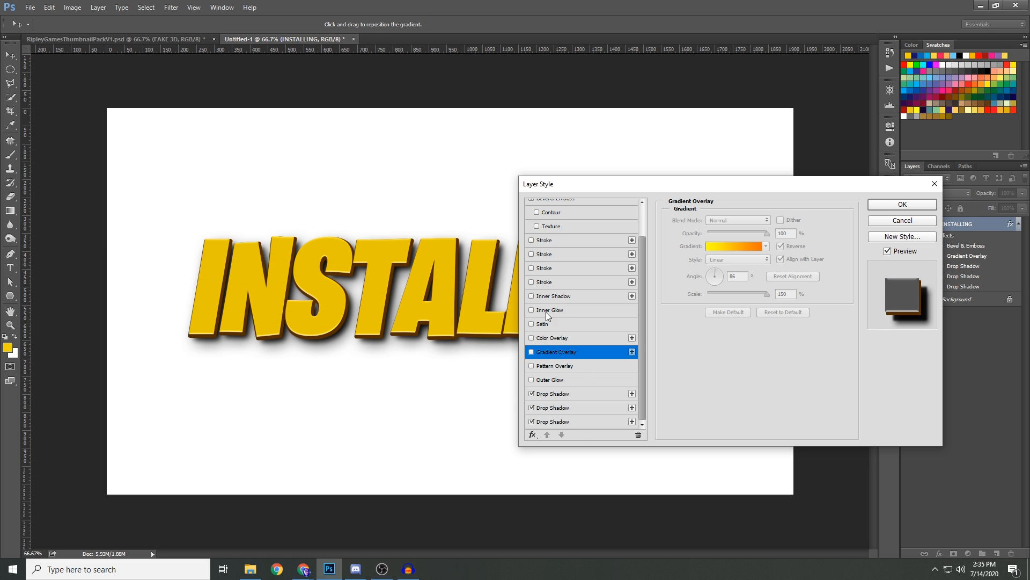
pyautogui.click(559, 365)
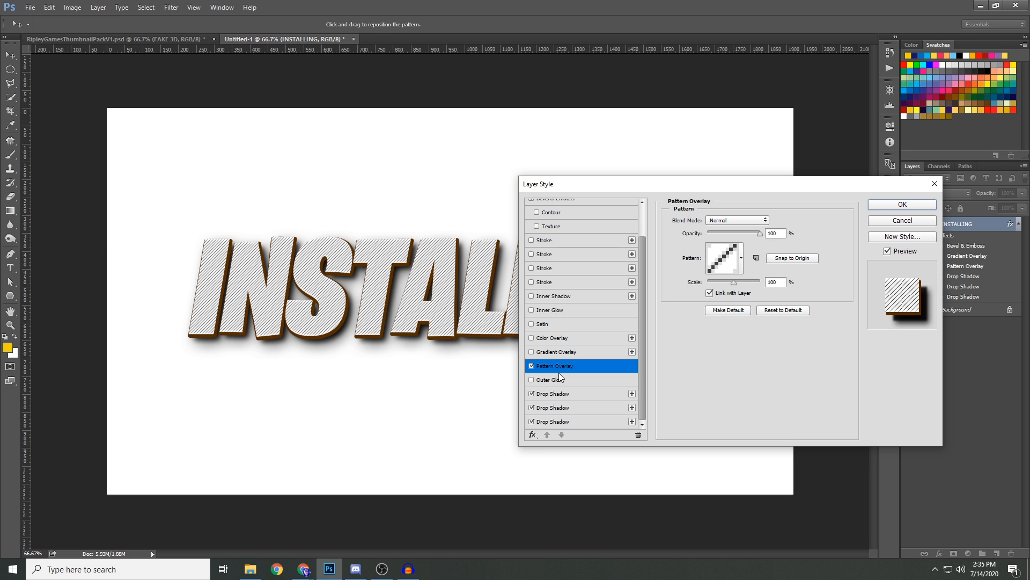
pyautogui.moveTo(594, 189); pyautogui.dragTo(518, 235)
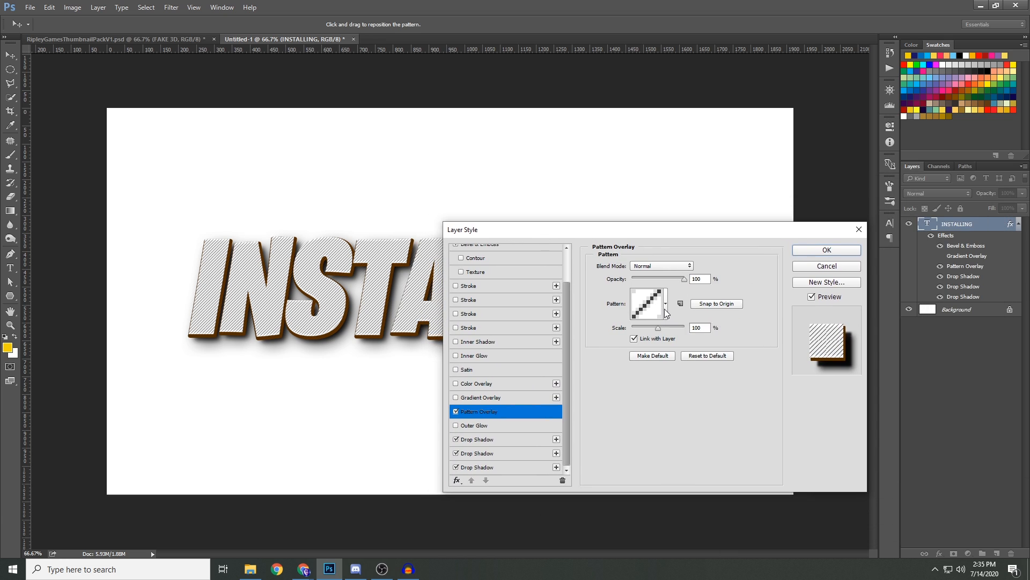
pyautogui.click(665, 310)
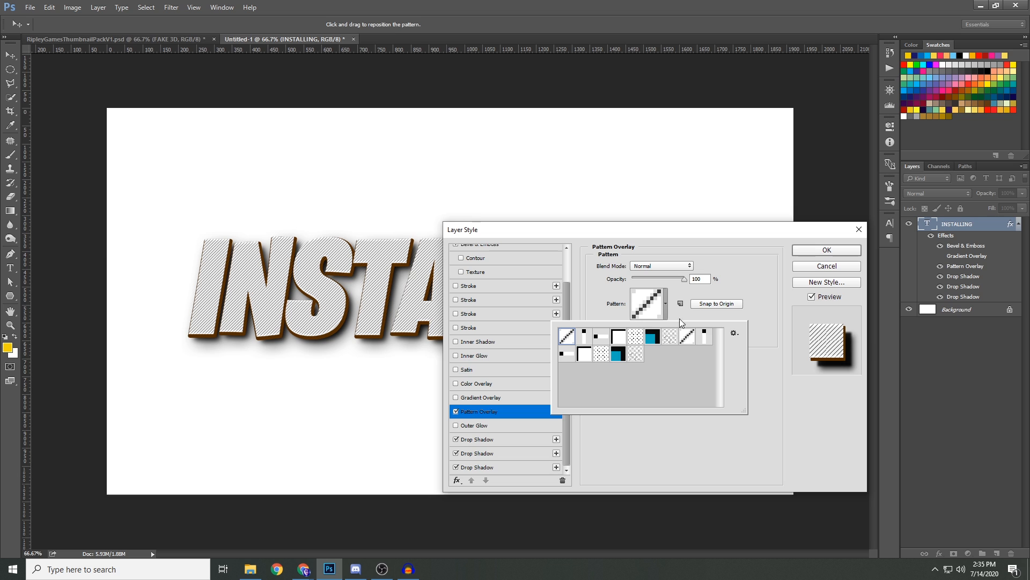
# Step: Try to load the RipleyGamesPatterns file from the ThumbPackv1 folder into the pattern presets
pyautogui.click(734, 334)
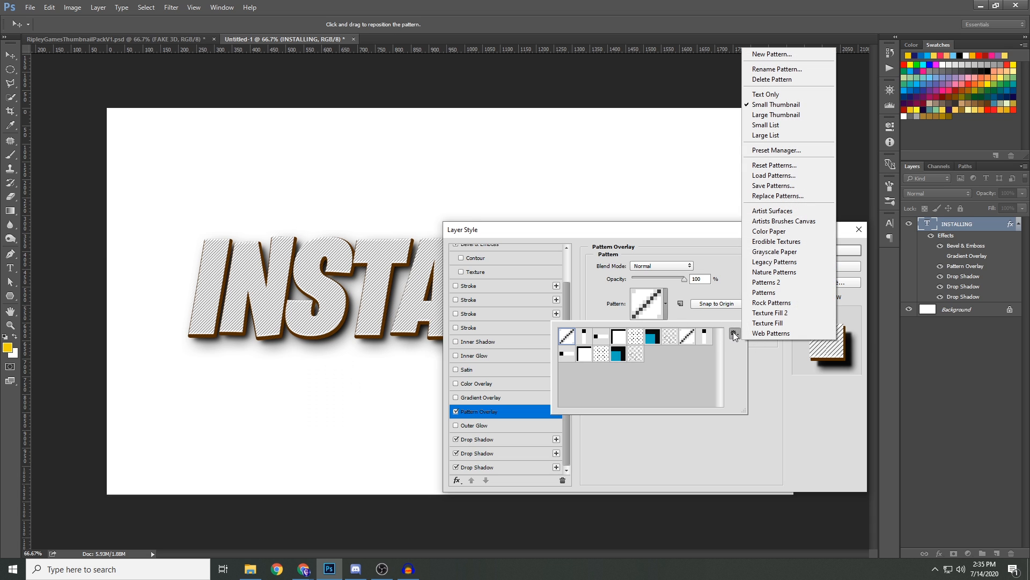
pyautogui.click(774, 177)
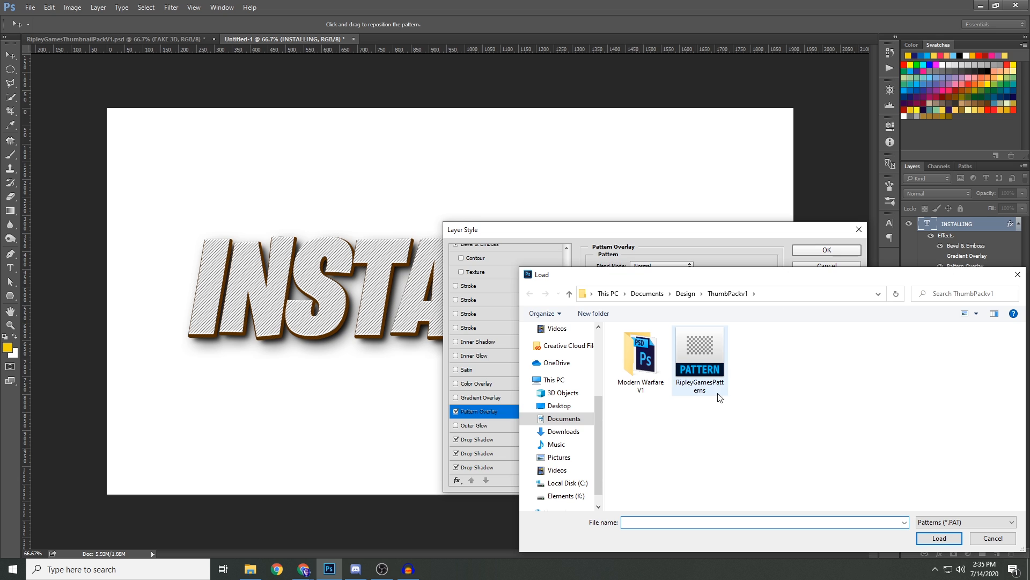
pyautogui.click(700, 364)
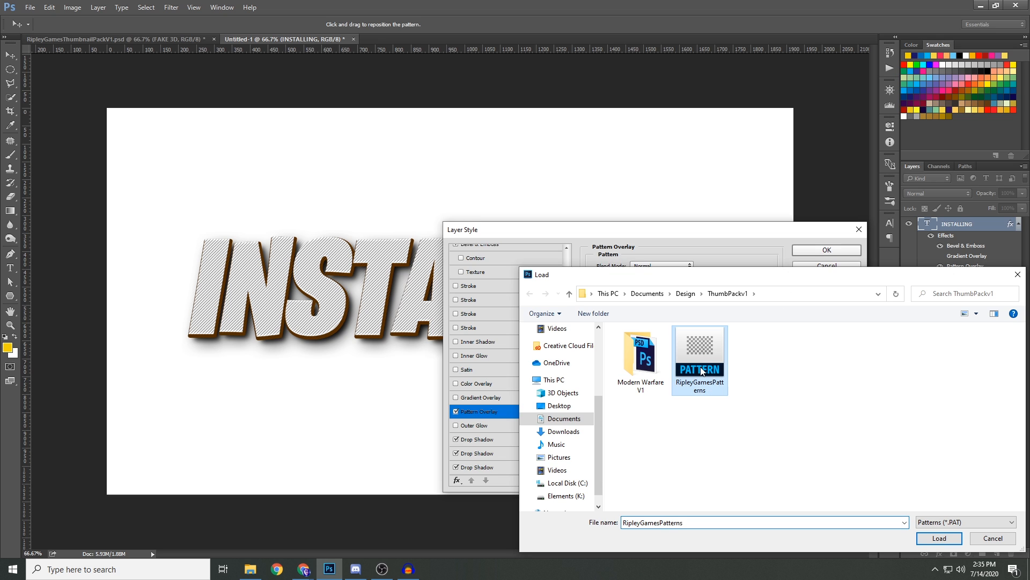
pyautogui.click(939, 539)
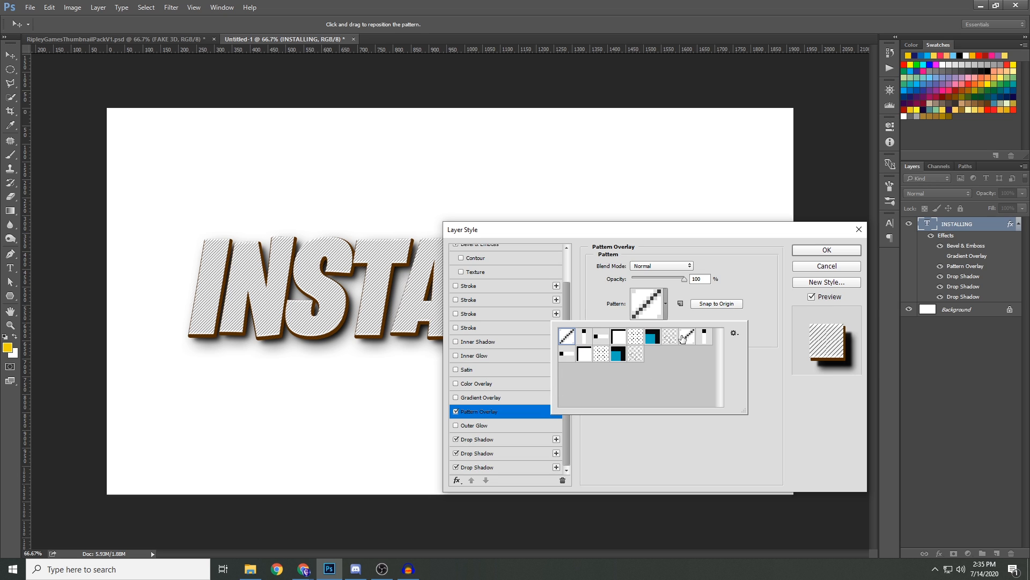
# Step: Try the last preset and the diagonal stripe preset as Pattern Overlay on INSTALLING, then turn the overlay off
pyautogui.click(637, 358)
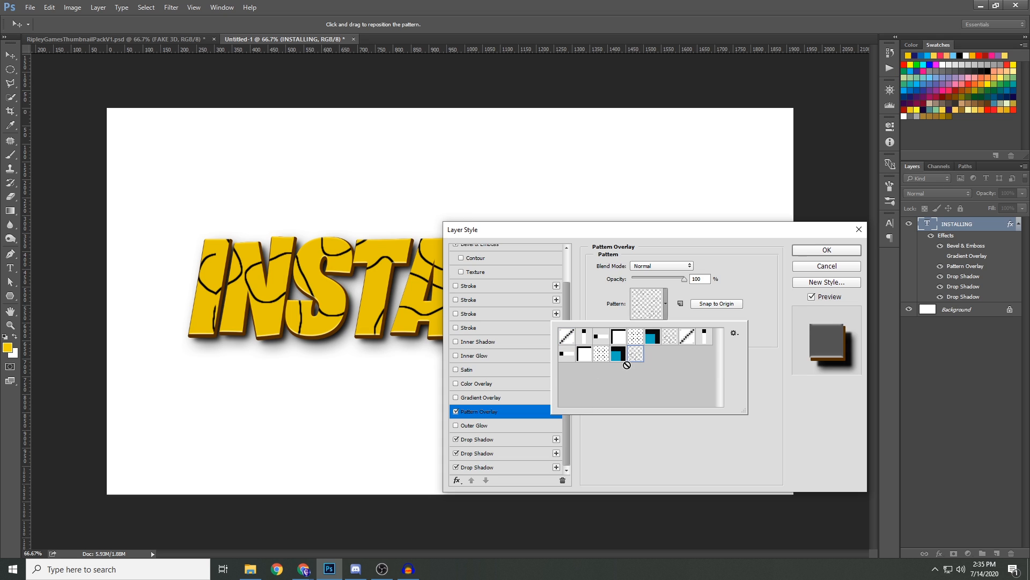
pyautogui.click(570, 339)
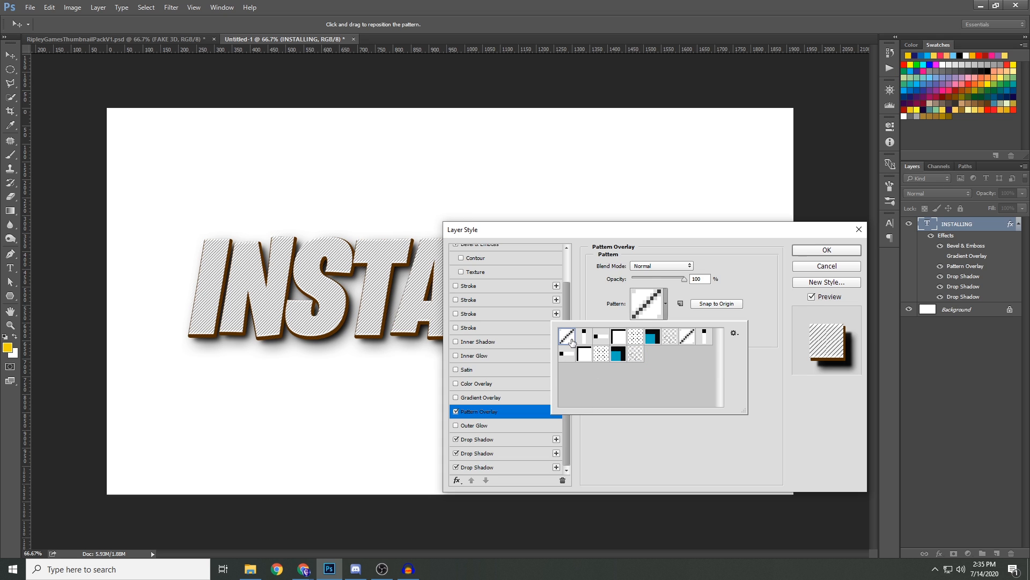
pyautogui.click(651, 443)
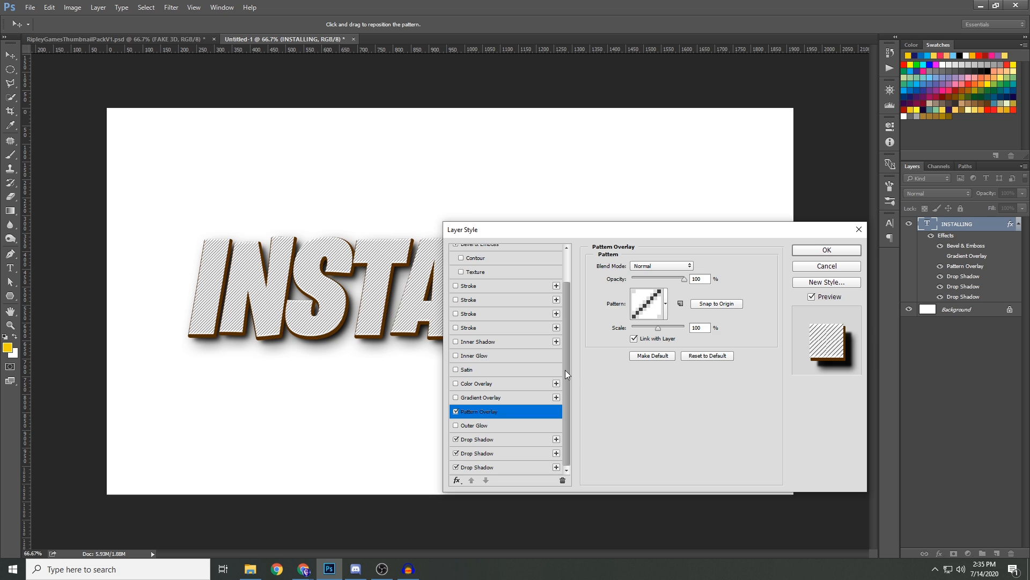
pyautogui.click(455, 412)
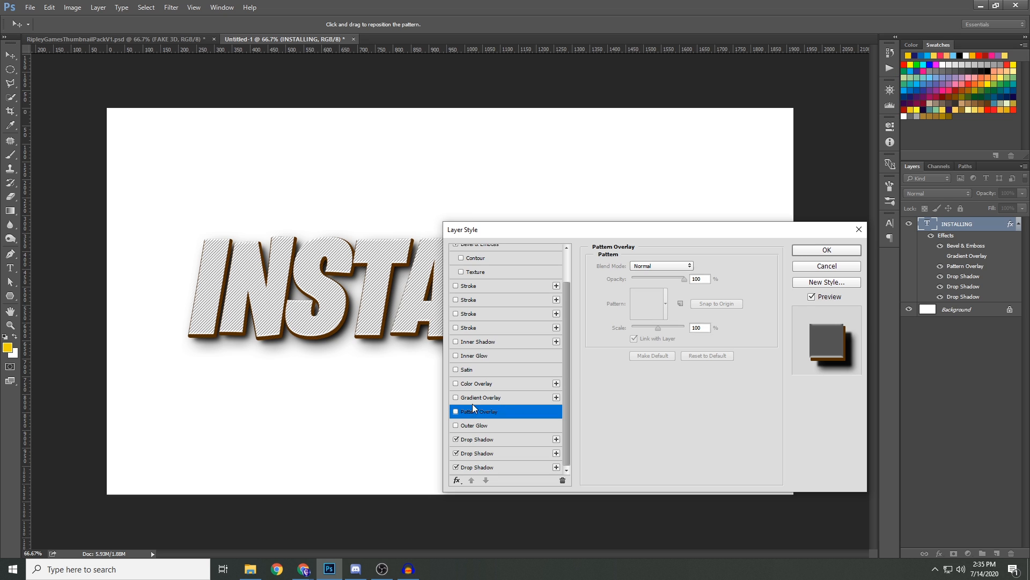
# Step: Enable the Bevel & Emboss Texture on INSTALLING and apply the last pattern preset to it
pyautogui.scroll(3, 565, 336)
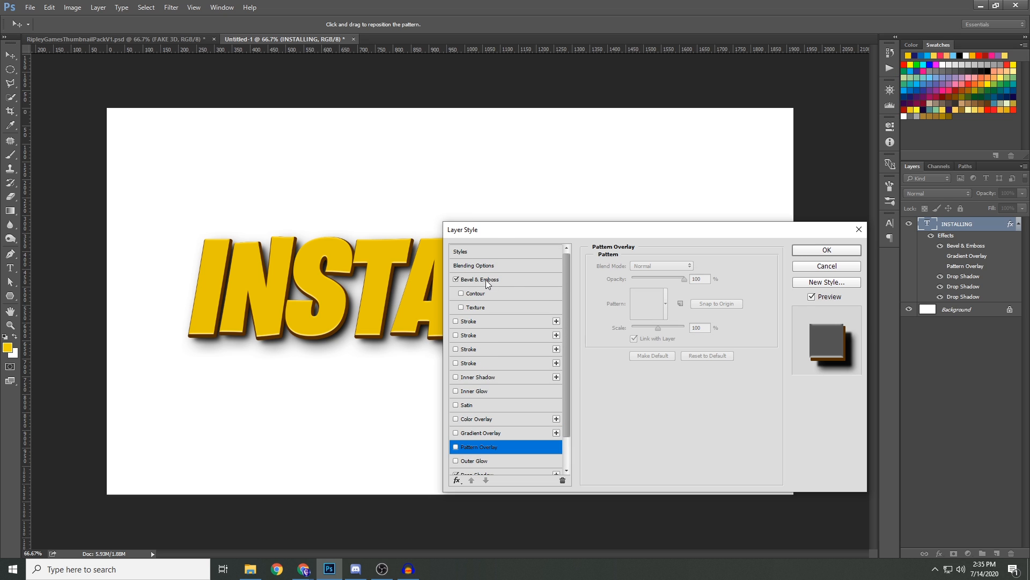
pyautogui.click(486, 279)
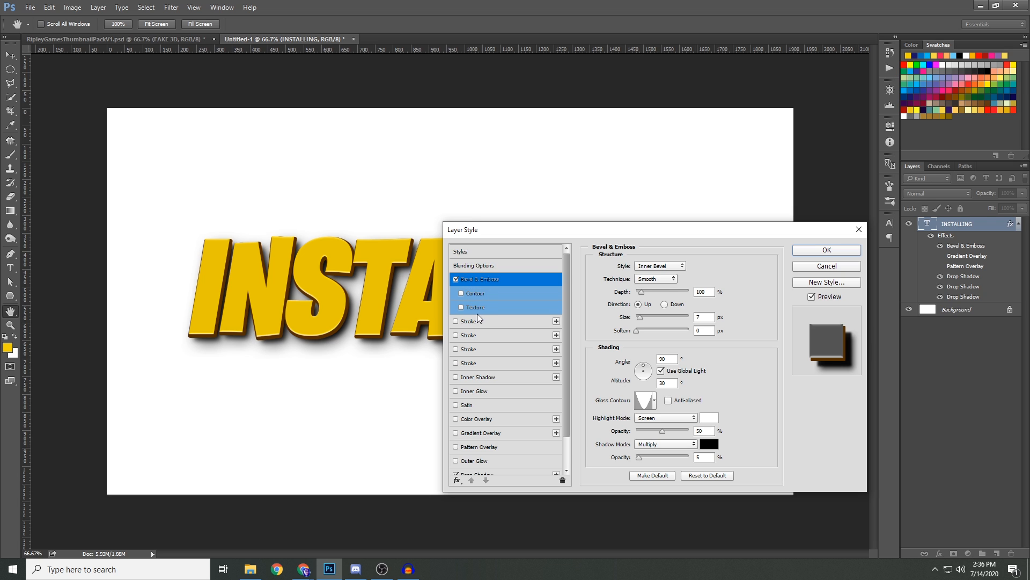
pyautogui.click(461, 307)
pyautogui.click(497, 306)
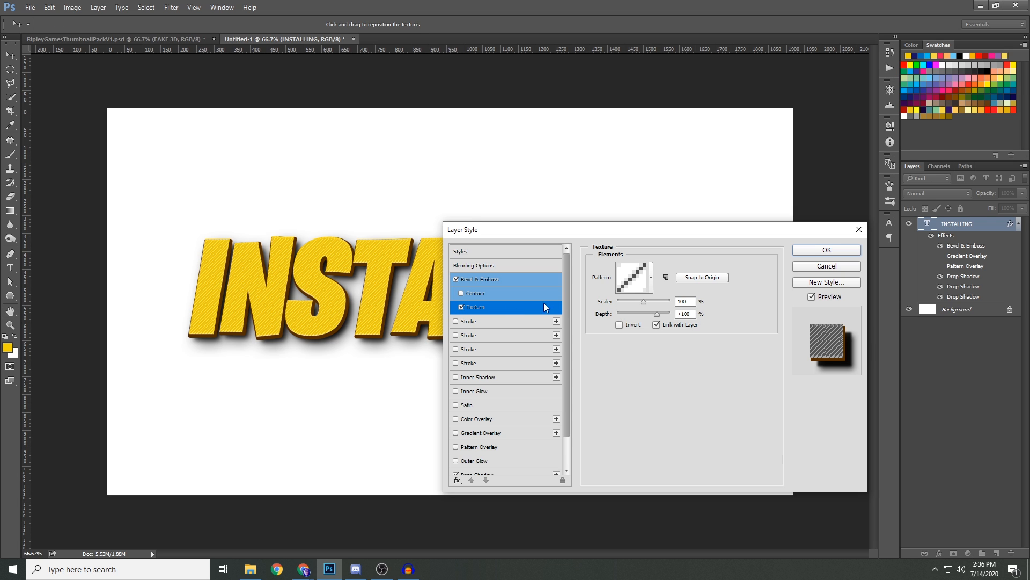
pyautogui.click(650, 278)
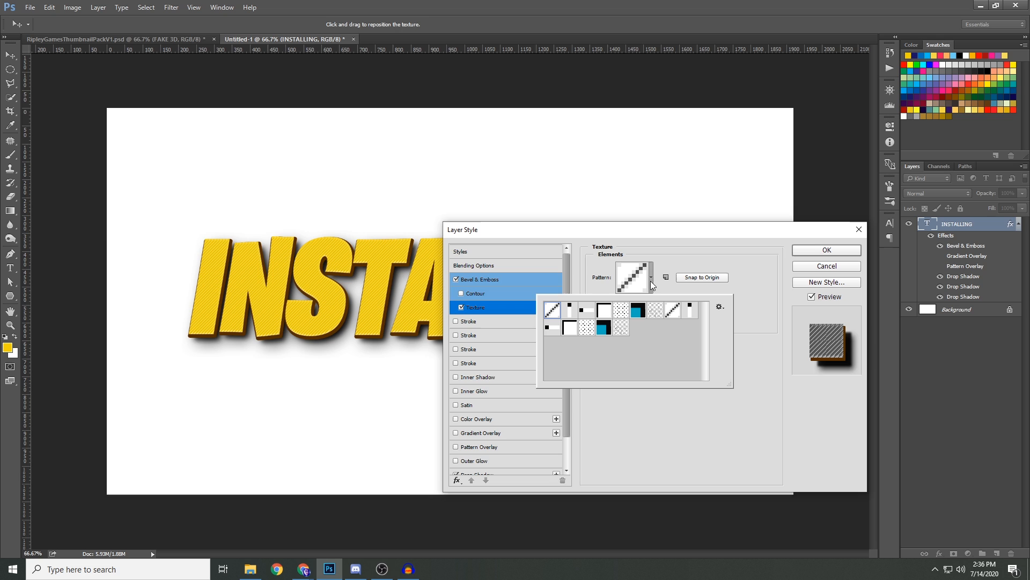
pyautogui.click(620, 332)
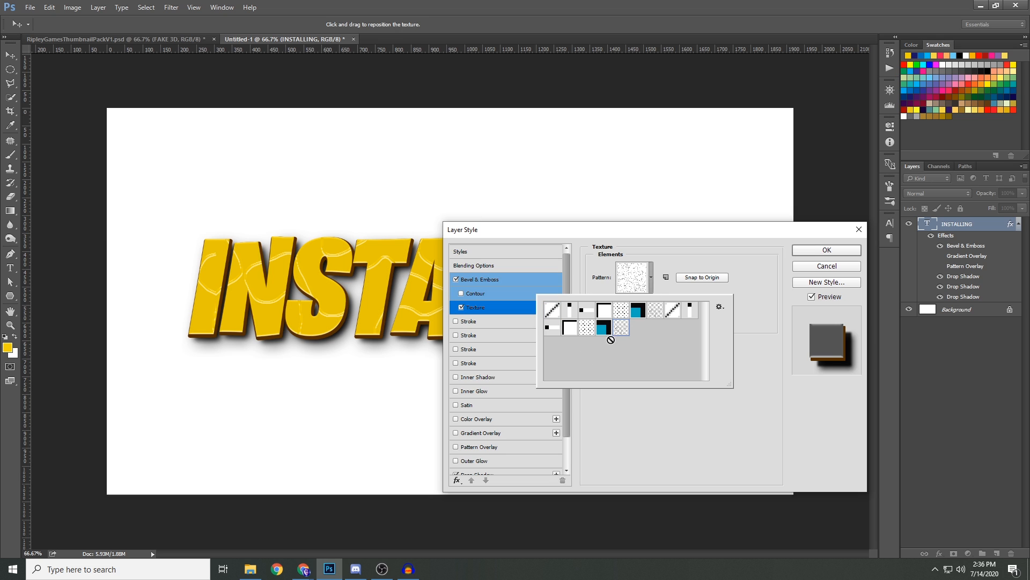
# Step: Adjust the texture's scale slightly, check the main Bevel & Emboss settings and discard the layer style changes
pyautogui.click(682, 257)
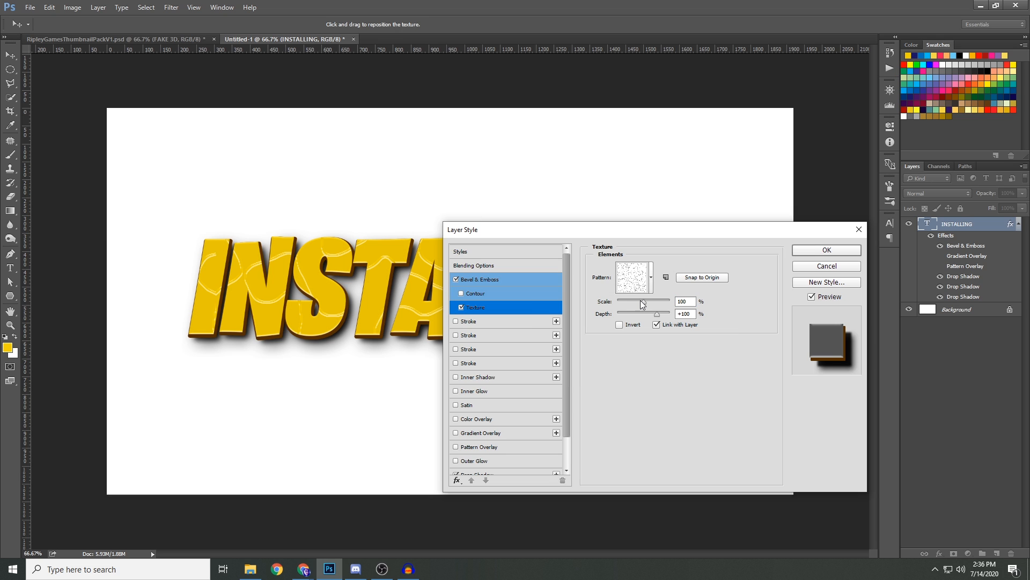
pyautogui.moveTo(643, 301)
pyautogui.mouseDown()
pyautogui.moveTo(651, 301)
pyautogui.moveTo(640, 303)
pyautogui.mouseUp()
pyautogui.click(513, 280)
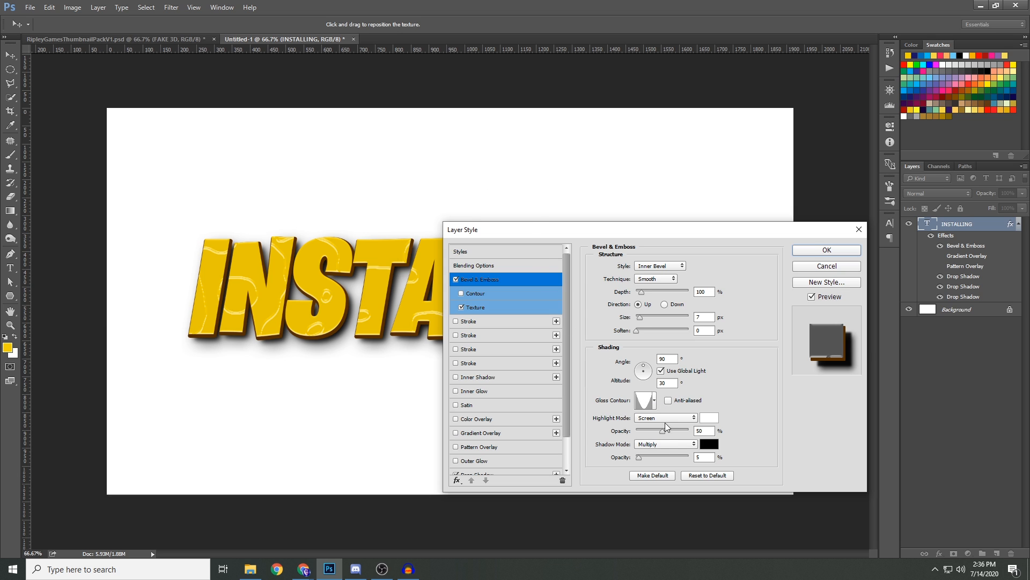
pyautogui.click(825, 270)
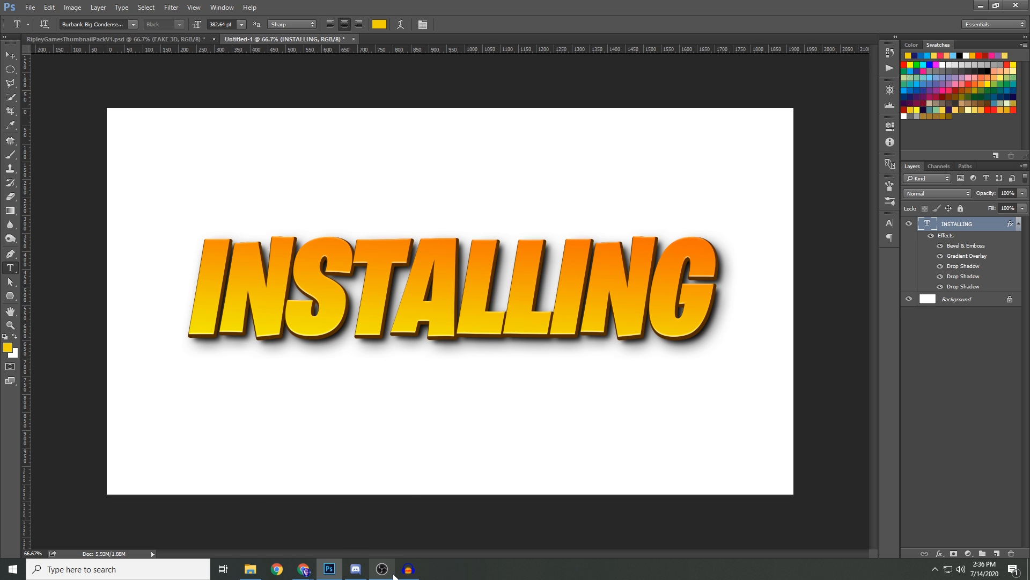
pyautogui.moveTo(393, 575)
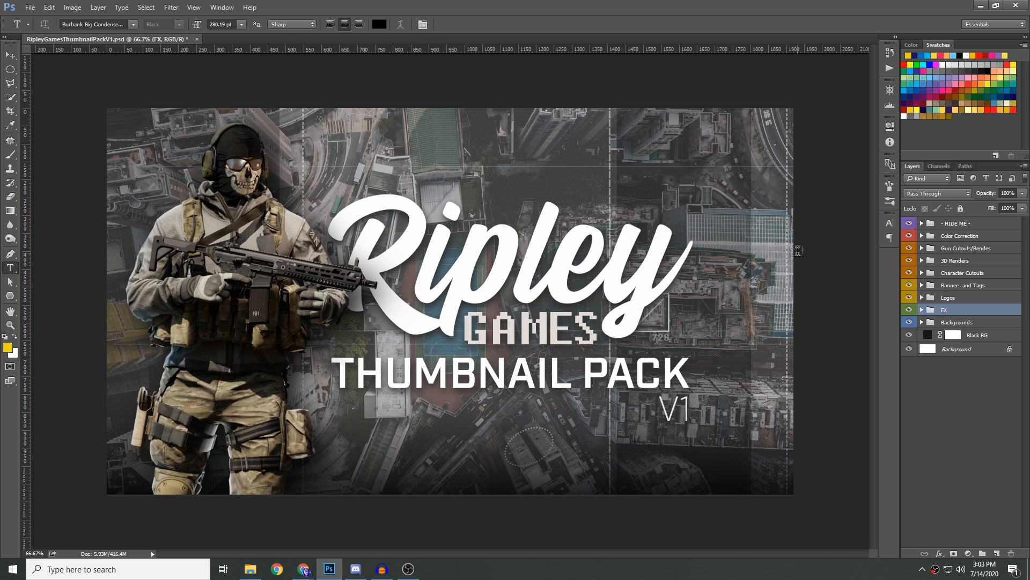
# Step: Create a new document named testThumbnail, 1920 × 1080 pixels at 72 pixels/inch in 8-bit RGB Color with a white background
pyautogui.click(30, 7)
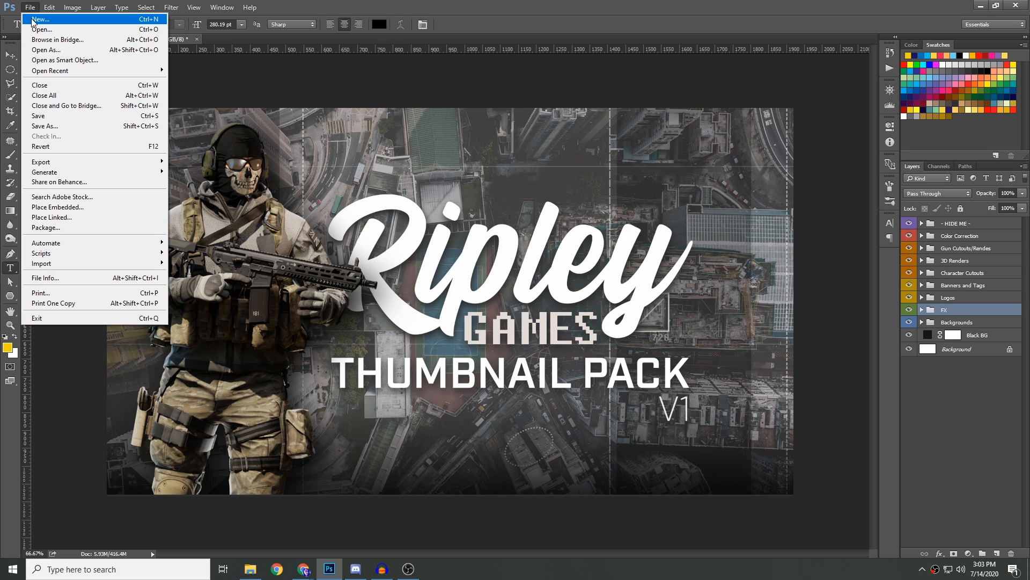
pyautogui.click(32, 19)
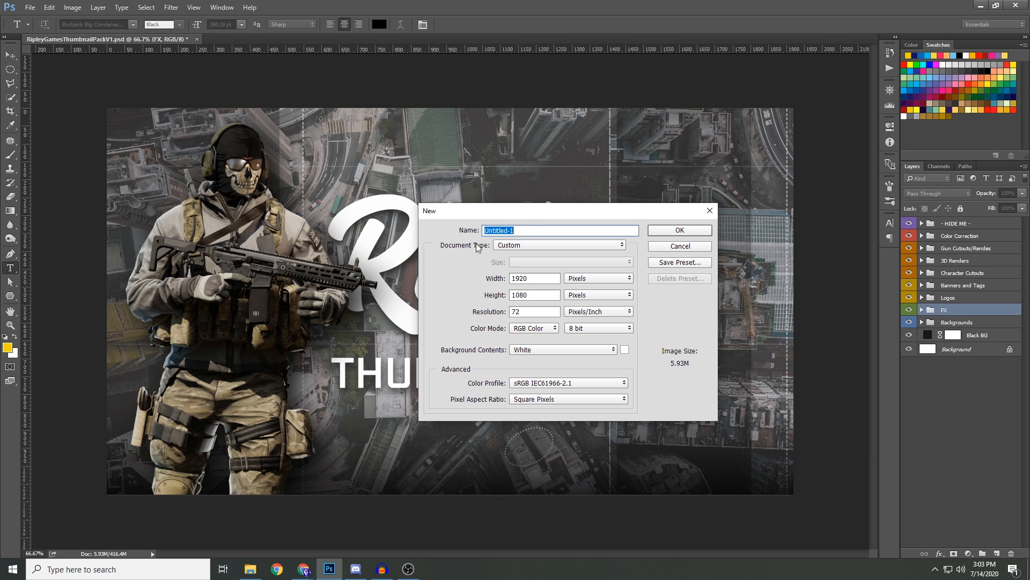
pyautogui.write('testThumbnail')
pyautogui.doubleClick(513, 311)
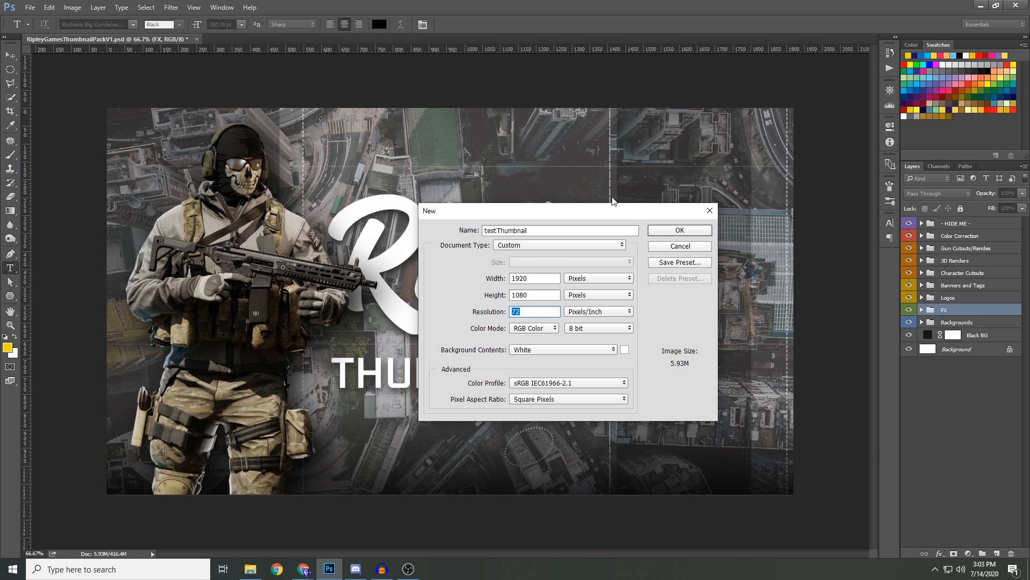
pyautogui.moveTo(607, 212); pyautogui.dragTo(571, 205)
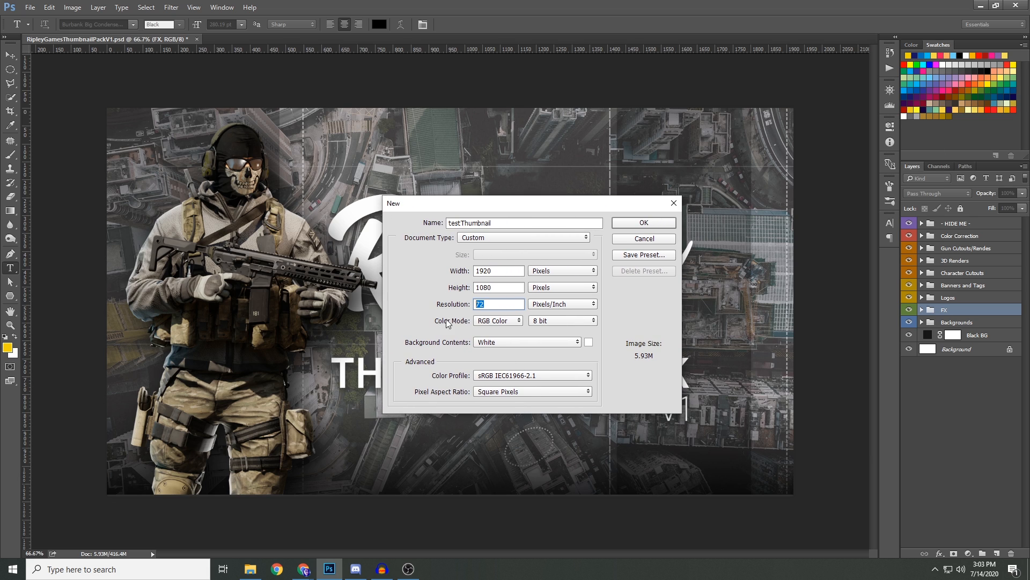
pyautogui.click(483, 321)
pyautogui.click(500, 349)
pyautogui.click(636, 223)
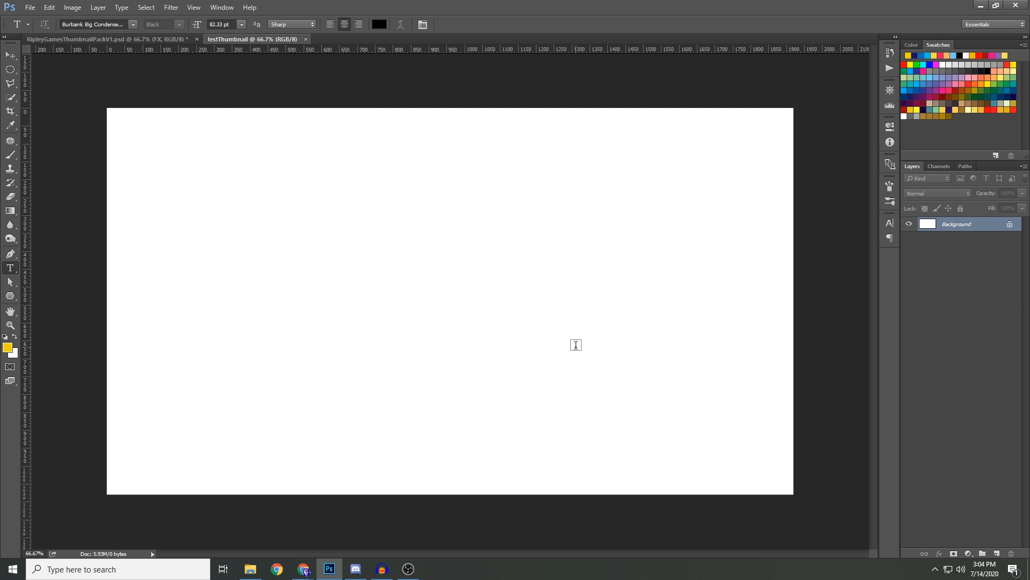
# Step: Look back and forth between the RipleyGamesThumbnailPackV1.psd and testThumbnail documents
pyautogui.click(138, 38)
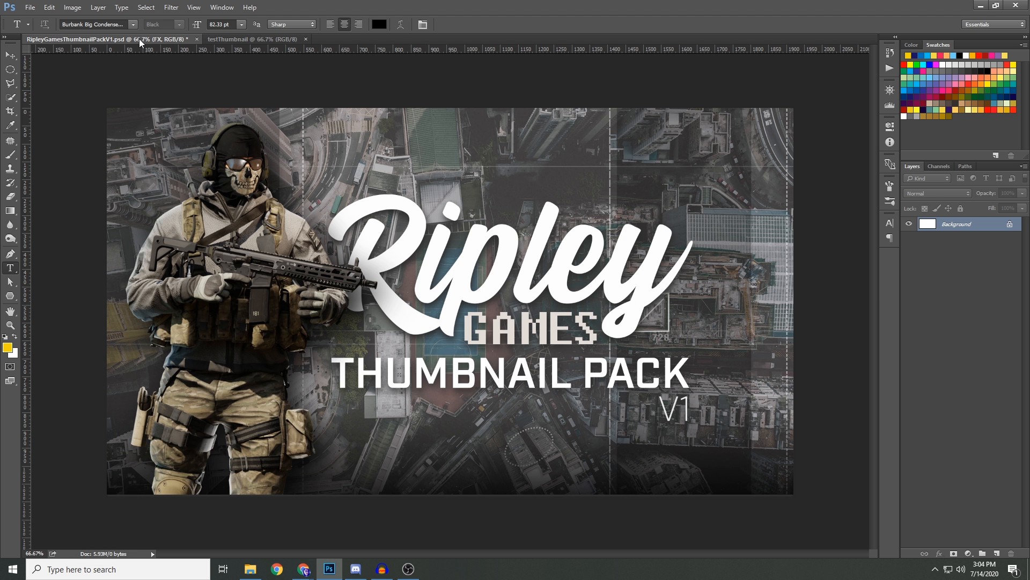
pyautogui.click(248, 39)
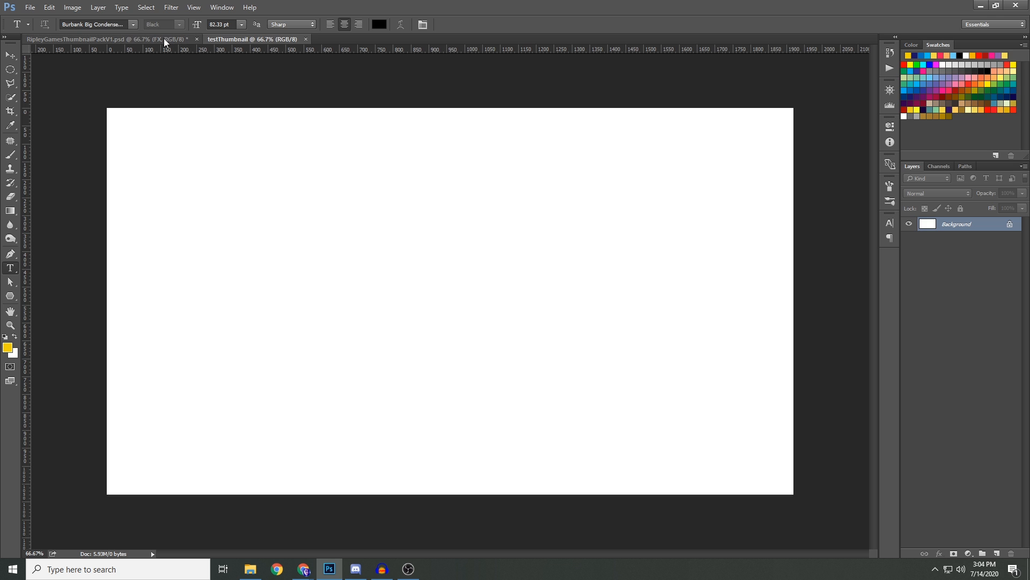
pyautogui.click(150, 41)
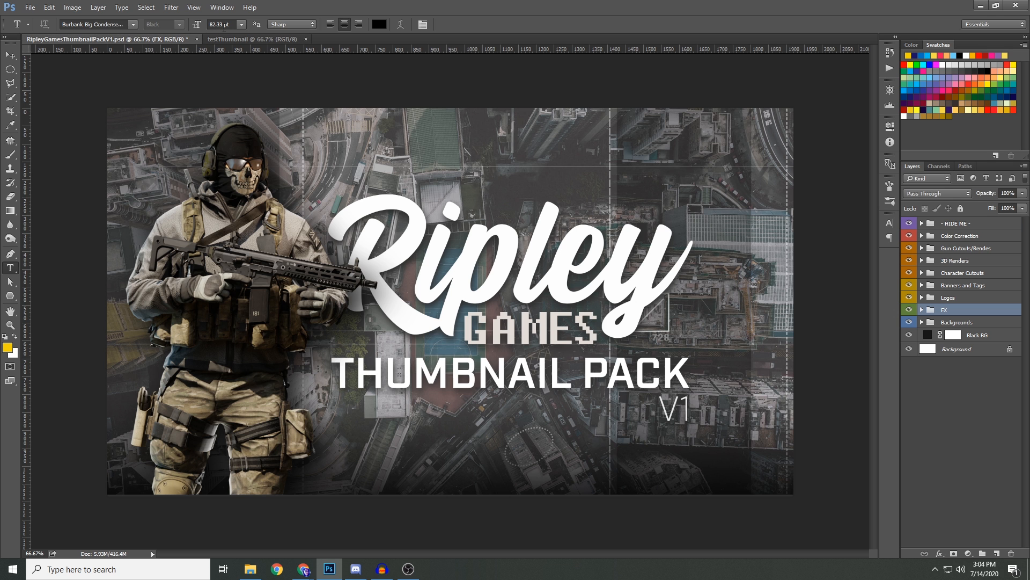
pyautogui.click(237, 36)
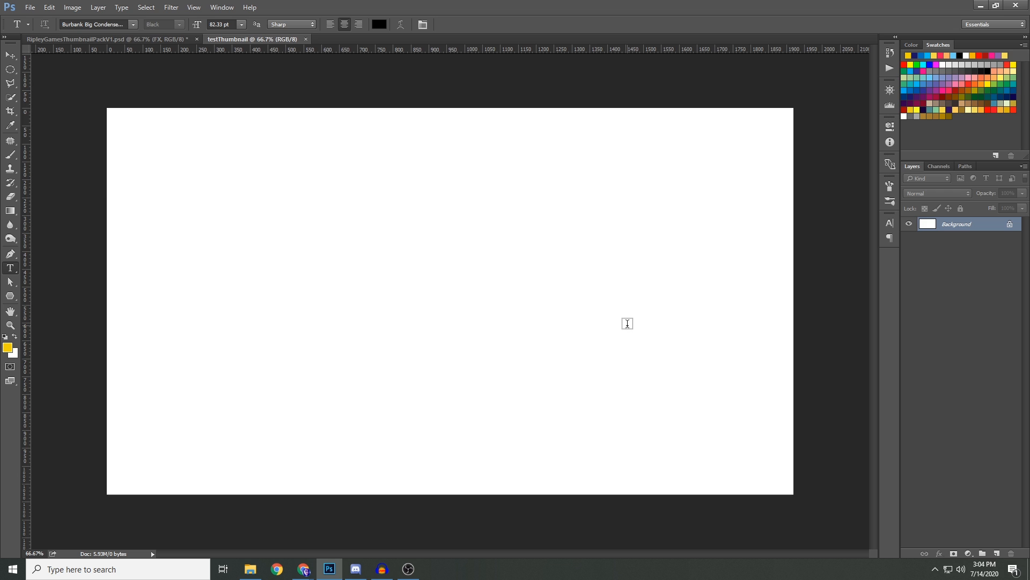
# Step: Return to RipleyGamesThumbnailPackV1.psd and hide the - HIDE ME - group
pyautogui.click(114, 40)
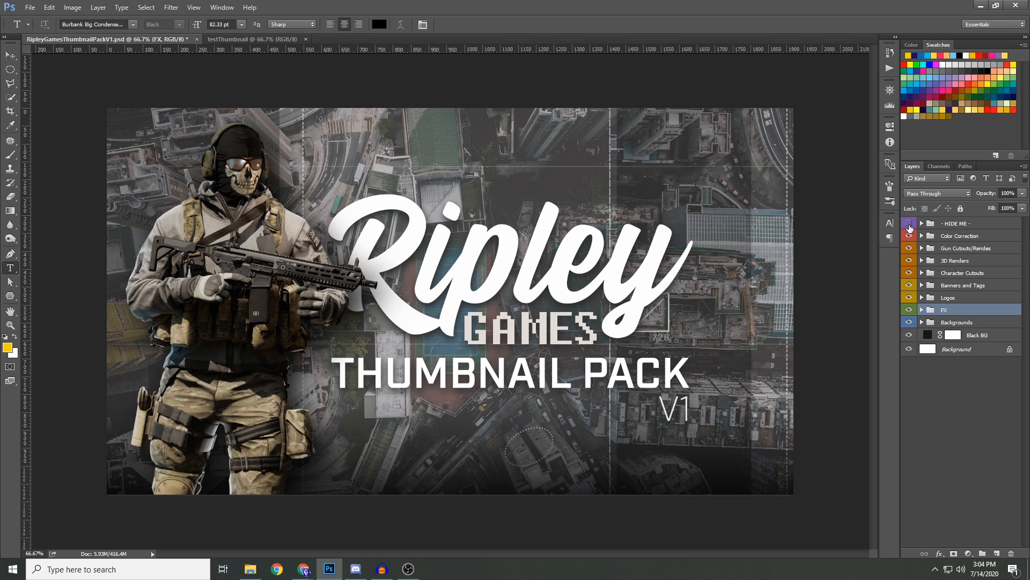
pyautogui.click(909, 224)
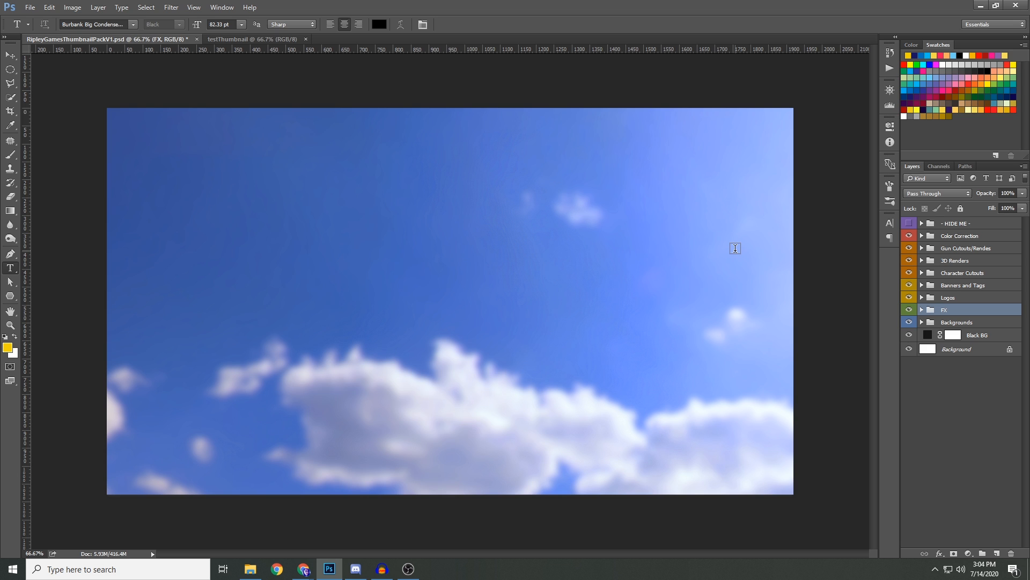
# Step: Expand the Color Correction group and toggle the Sepia layer to preview its effect on the background
pyautogui.click(922, 236)
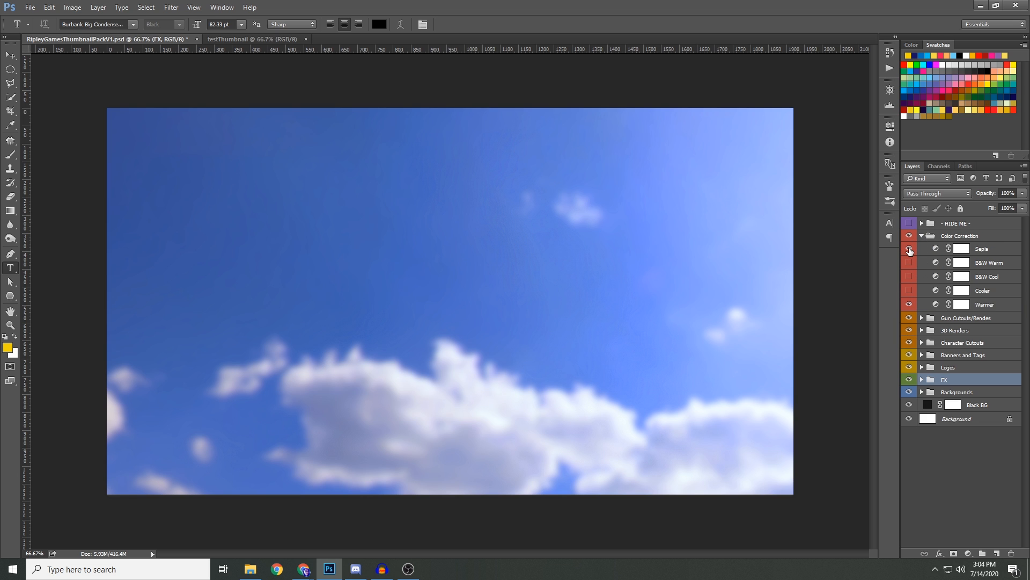
pyautogui.click(910, 249)
pyautogui.click(909, 249)
# Step: Browse the project folders in the client's Thumbnails subfolder through the Open dialog, then close it without opening a file
pyautogui.click(30, 7)
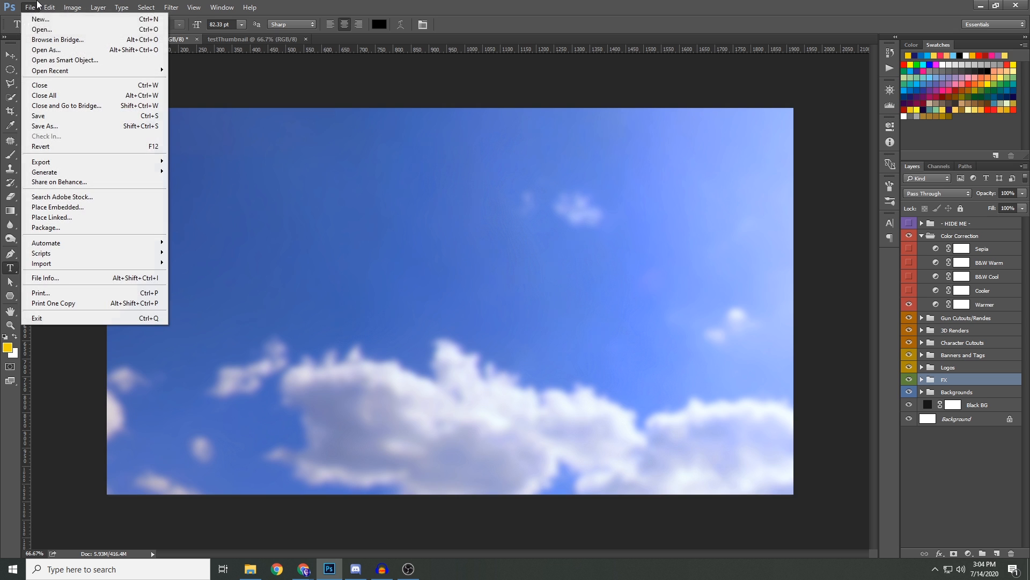
pyautogui.click(44, 30)
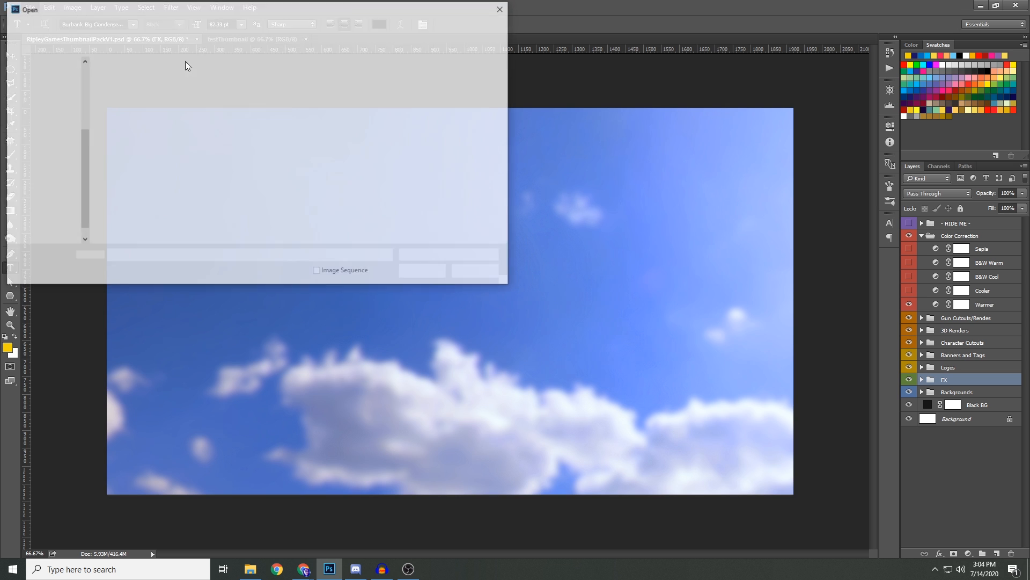
pyautogui.click(177, 32)
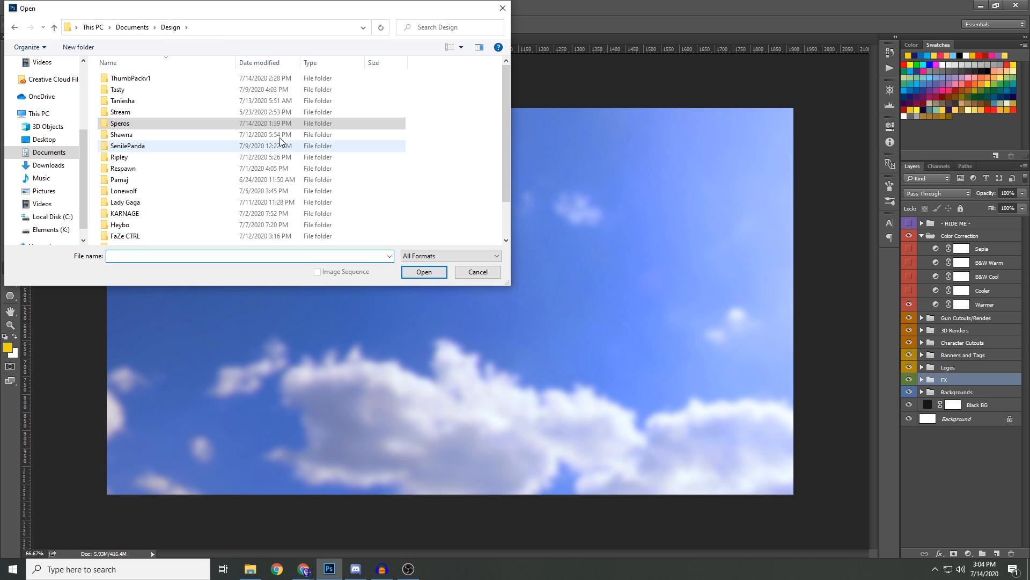
pyautogui.moveTo(503, 85); pyautogui.dragTo(504, 56)
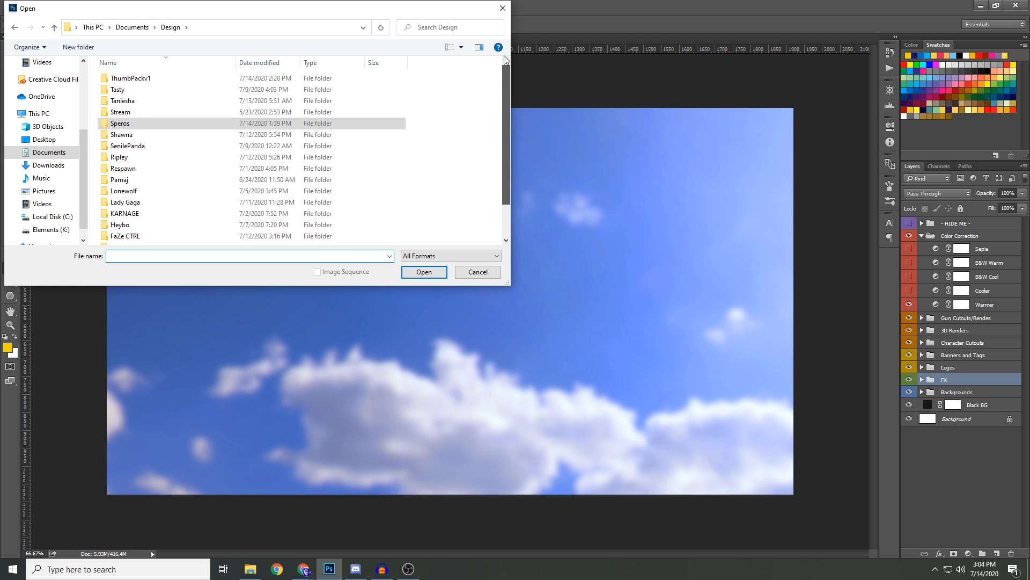
pyautogui.doubleClick(123, 135)
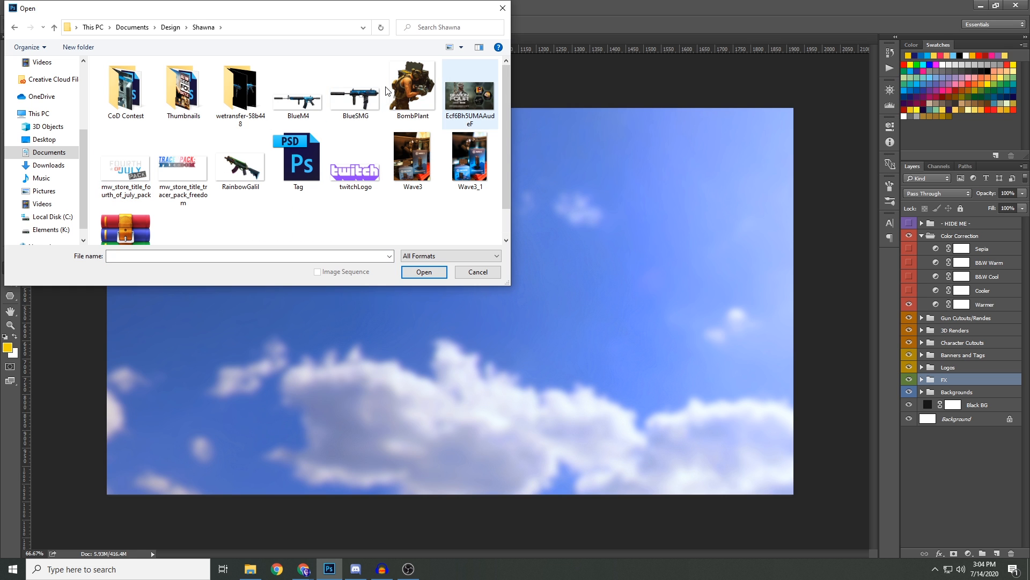
pyautogui.moveTo(503, 102); pyautogui.dragTo(499, 57)
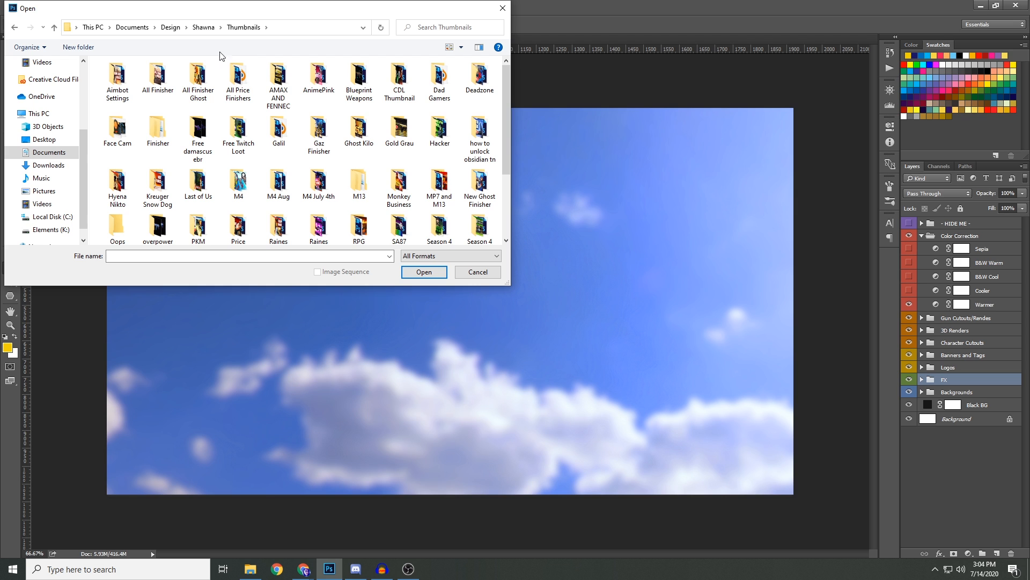
pyautogui.scroll(-3, 432, 215)
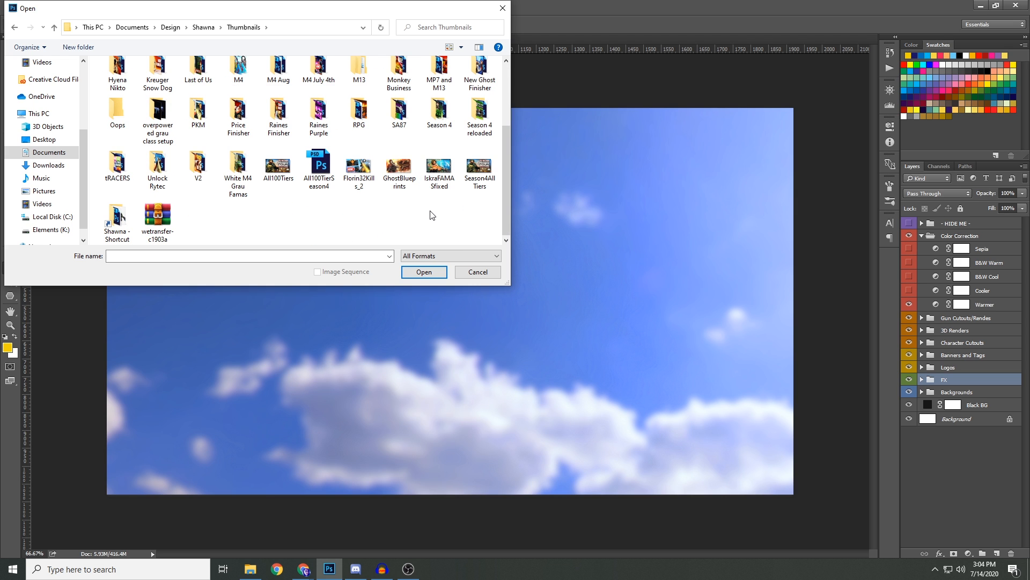
pyautogui.scroll(3, 433, 215)
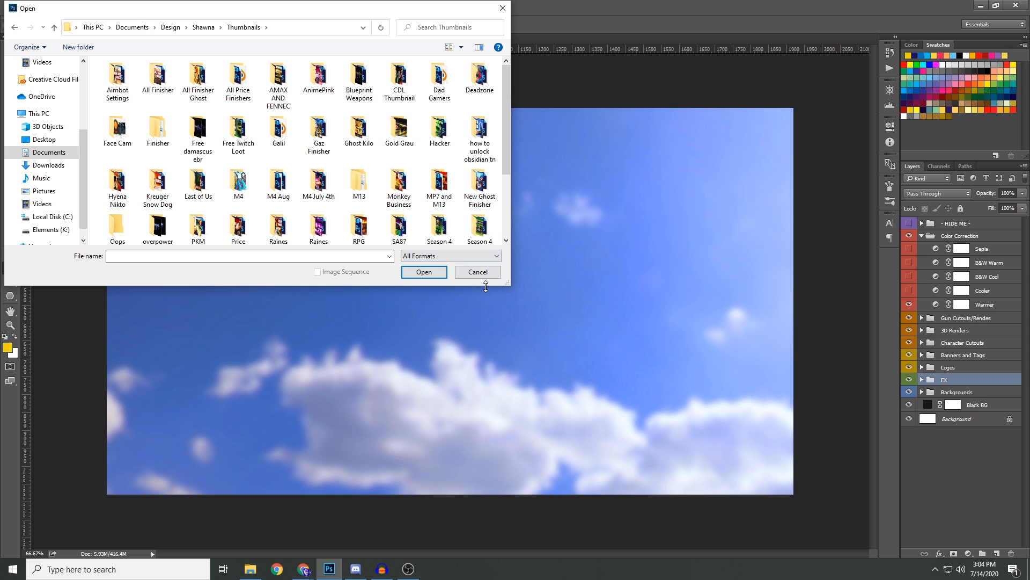
pyautogui.click(478, 273)
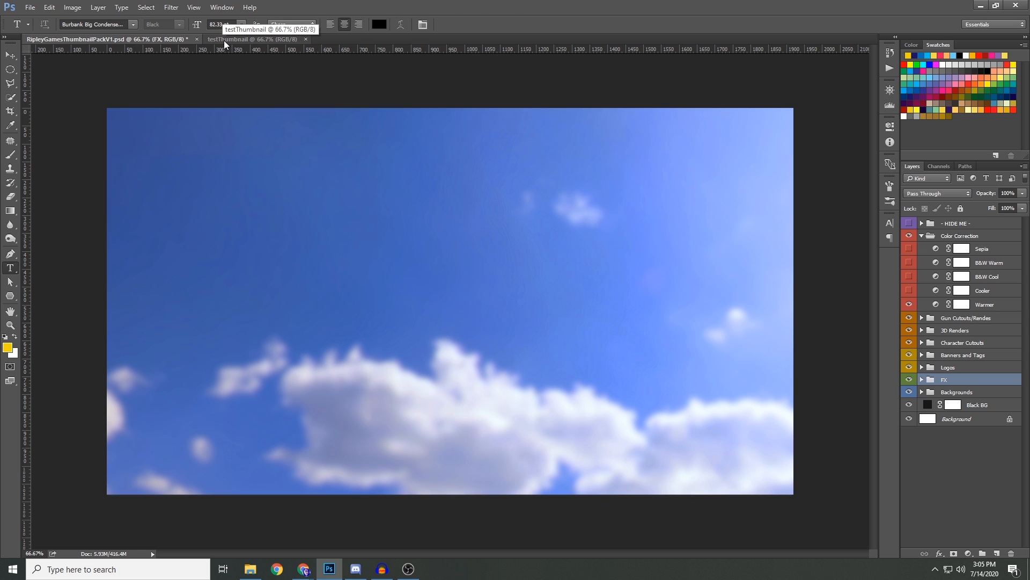
# Step: Select the Blue CoD Clouds layer in the Backgrounds group and compare the canvas with it hidden and shown
pyautogui.click(922, 391)
pyautogui.click(946, 406)
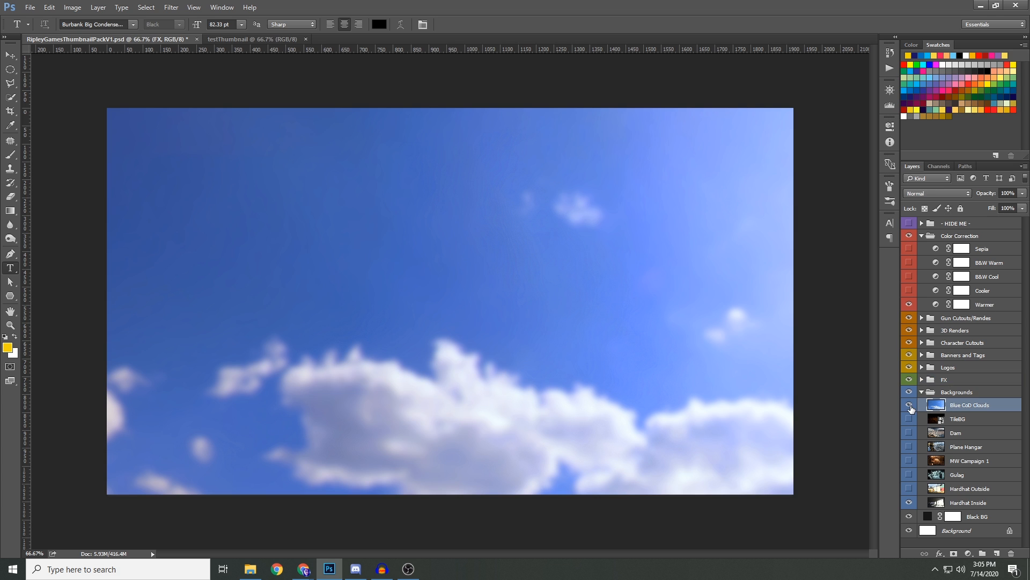
pyautogui.click(909, 405)
pyautogui.click(909, 419)
pyautogui.click(910, 419)
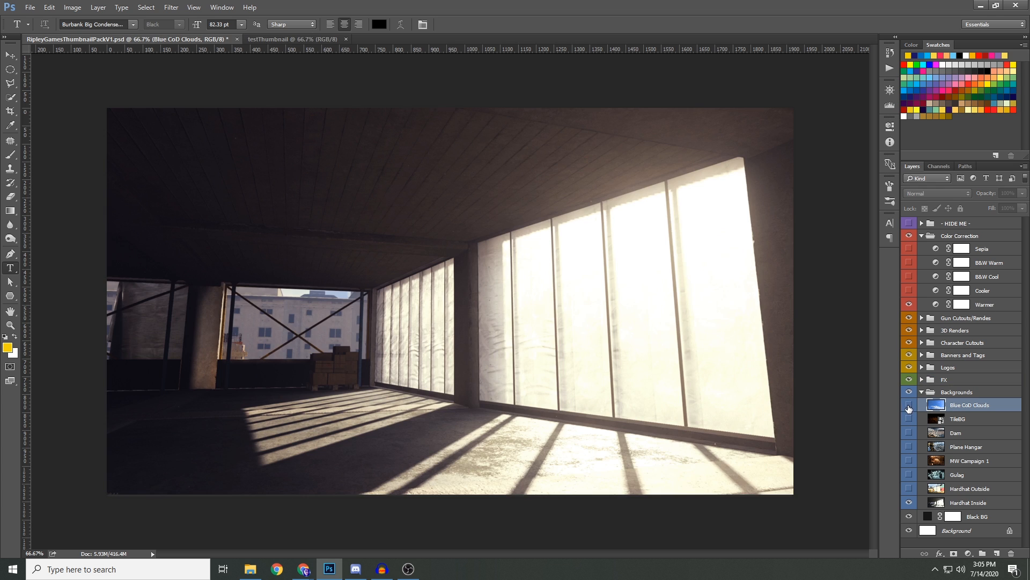
pyautogui.click(909, 406)
# Step: Copy the Blue CoD Clouds layer into testThumbnail with the Move tool and position it to fill the canvas
pyautogui.click(10, 55)
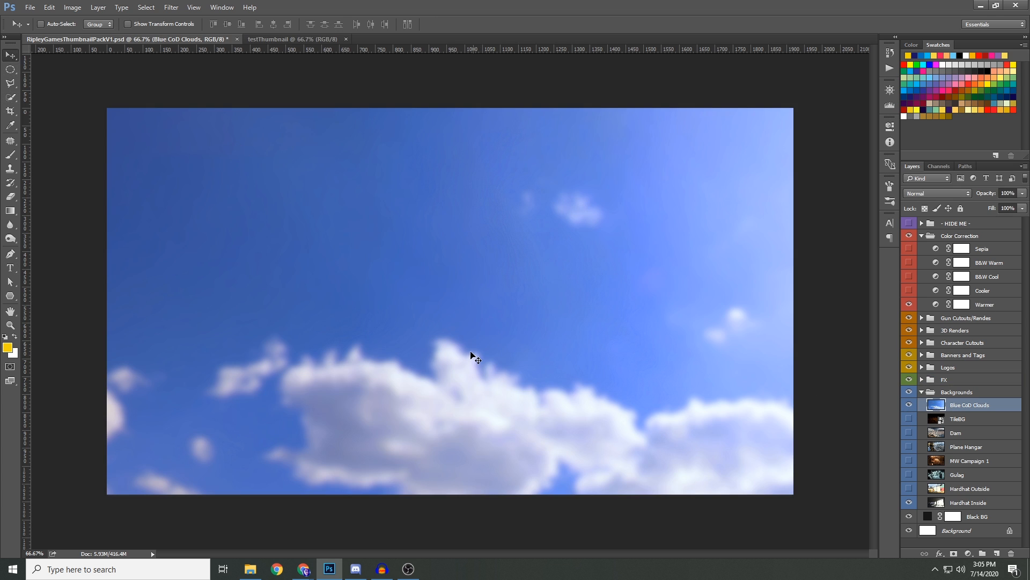
pyautogui.moveTo(472, 352); pyautogui.dragTo(474, 313)
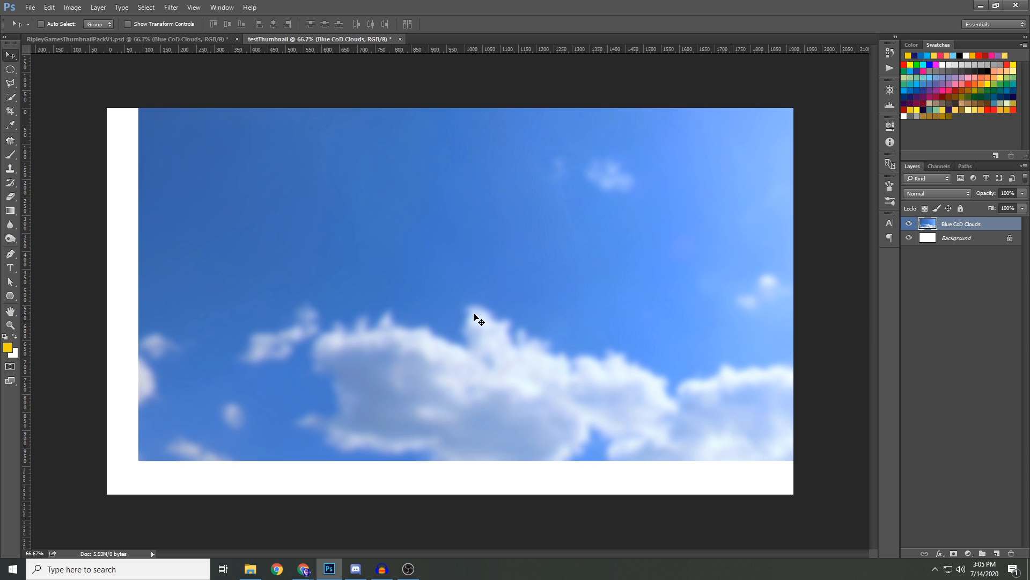
pyautogui.moveTo(342, 217); pyautogui.dragTo(330, 245)
# Step: Copy the Blue CoD Clouds layer from the pack into testThumbnail once more and delete the duplicate layer
pyautogui.click(146, 38)
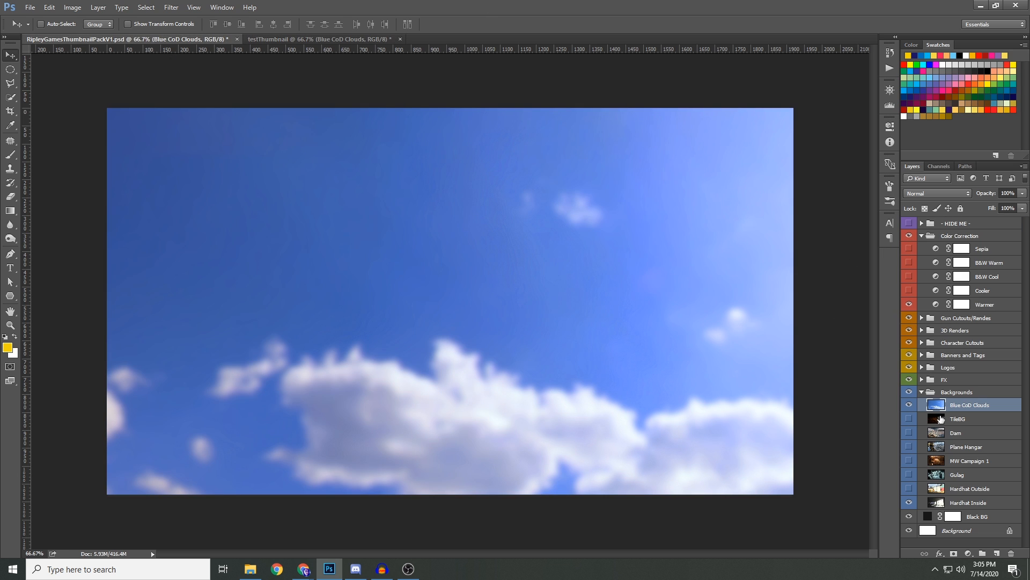
pyautogui.rightClick(15, 58)
pyautogui.click(12, 57)
pyautogui.moveTo(425, 276); pyautogui.dragTo(448, 388)
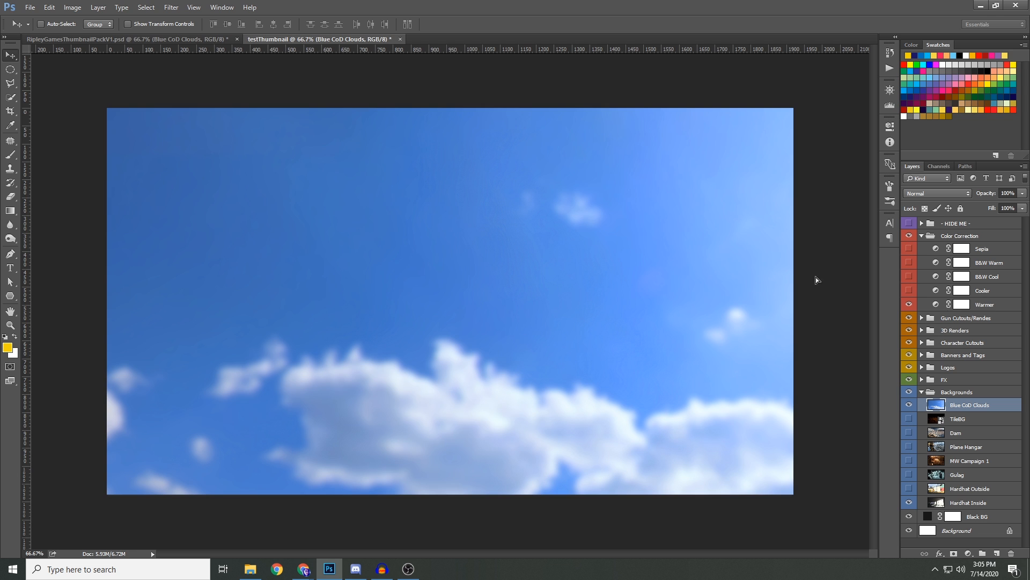
pyautogui.moveTo(575, 266); pyautogui.dragTo(572, 208)
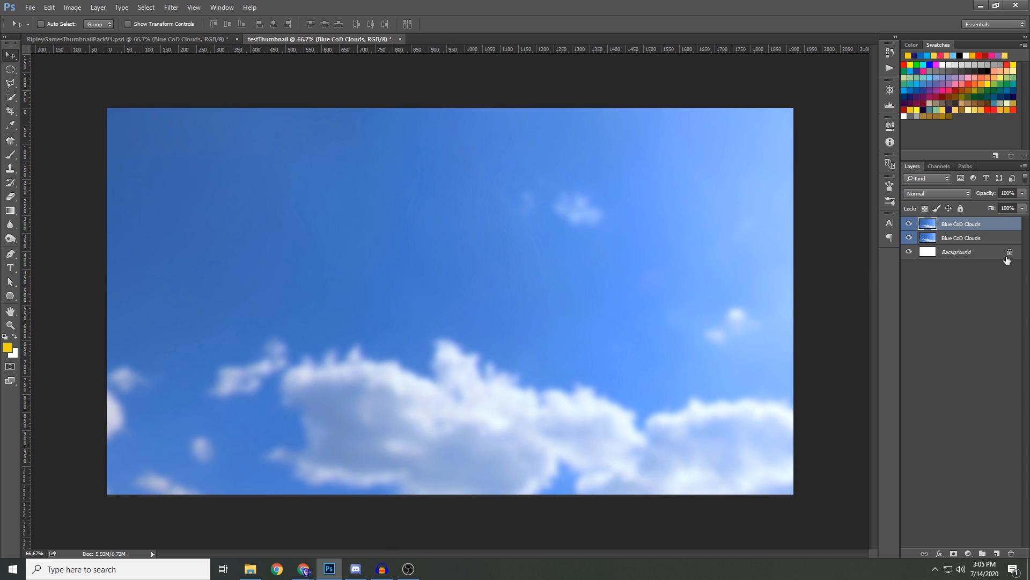
pyautogui.click(1012, 554)
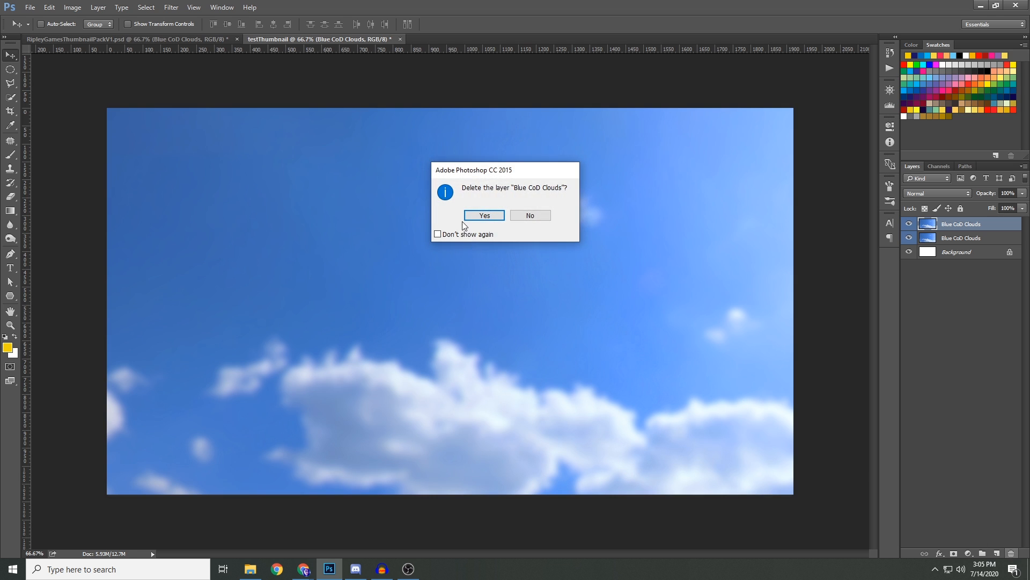
pyautogui.click(485, 216)
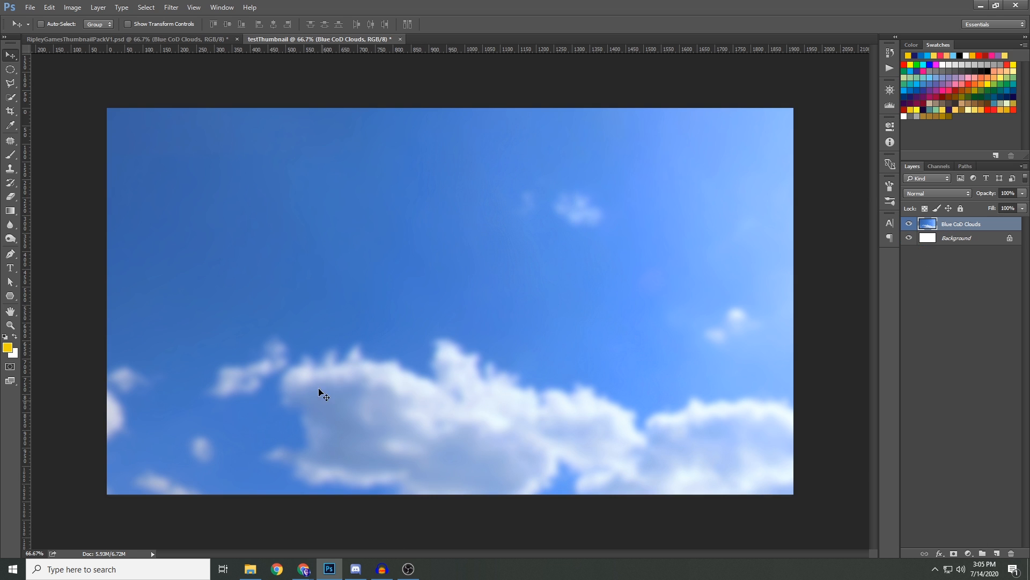
# Step: Return to RipleyGamesThumbnailPackV1.psd, hide the Blue CoD Clouds layer and collapse the Backgrounds group
pyautogui.click(167, 42)
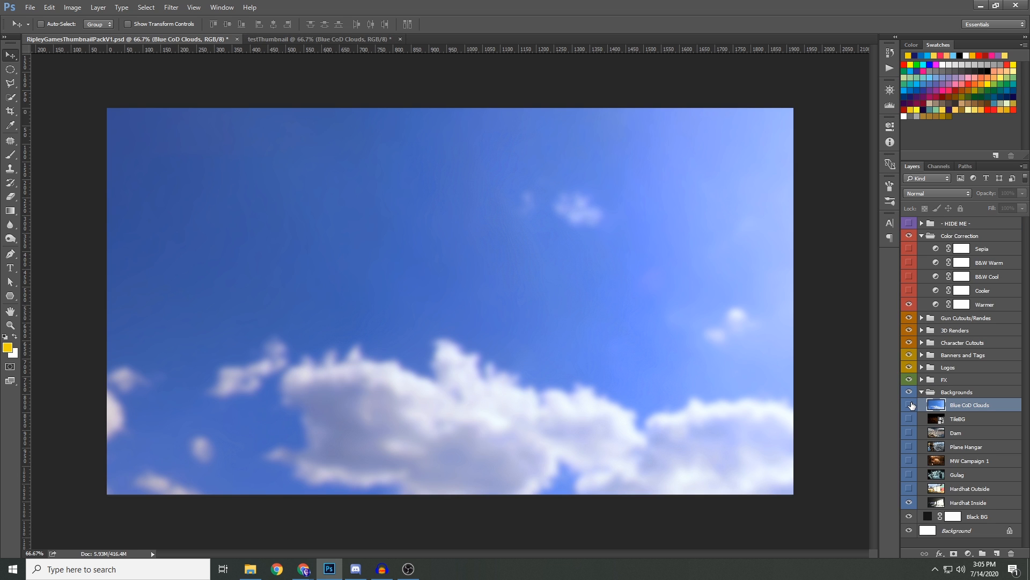
pyautogui.click(909, 405)
pyautogui.click(921, 391)
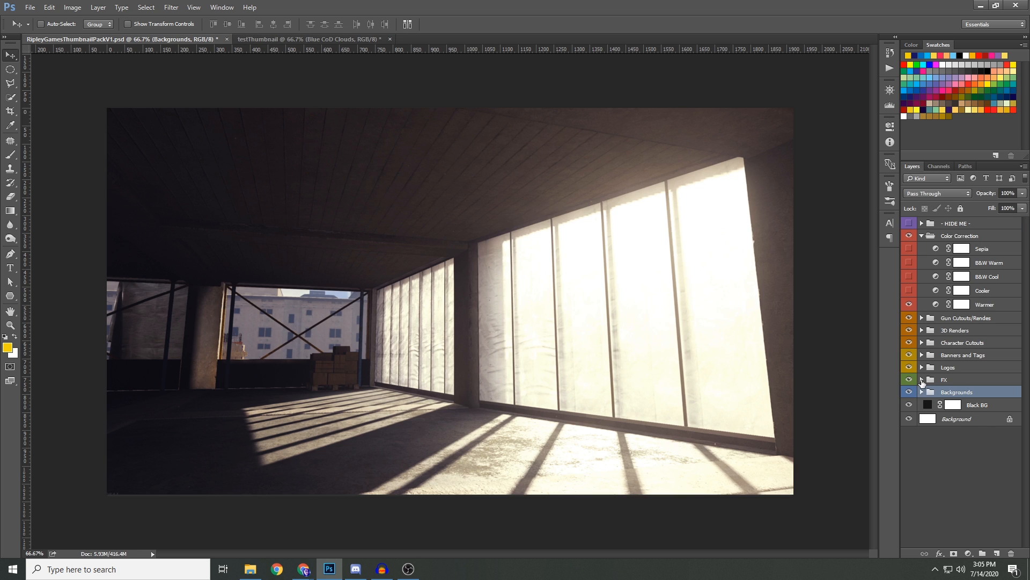
# Step: Show the VerdanskMoneyDrop and VerdanskMoneyDrop2 layers in the Layer Effects group inside FX
pyautogui.click(922, 380)
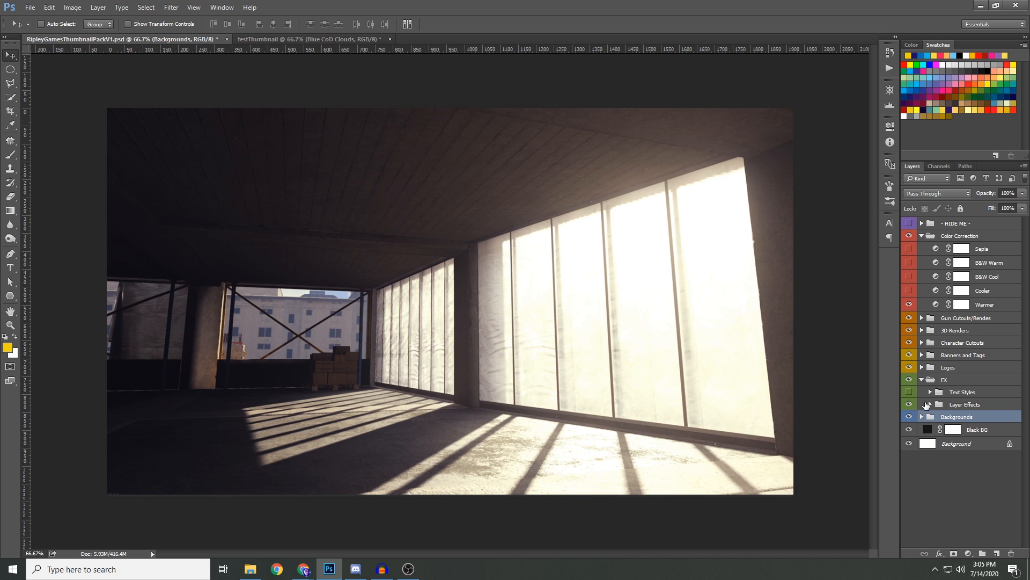
pyautogui.click(930, 404)
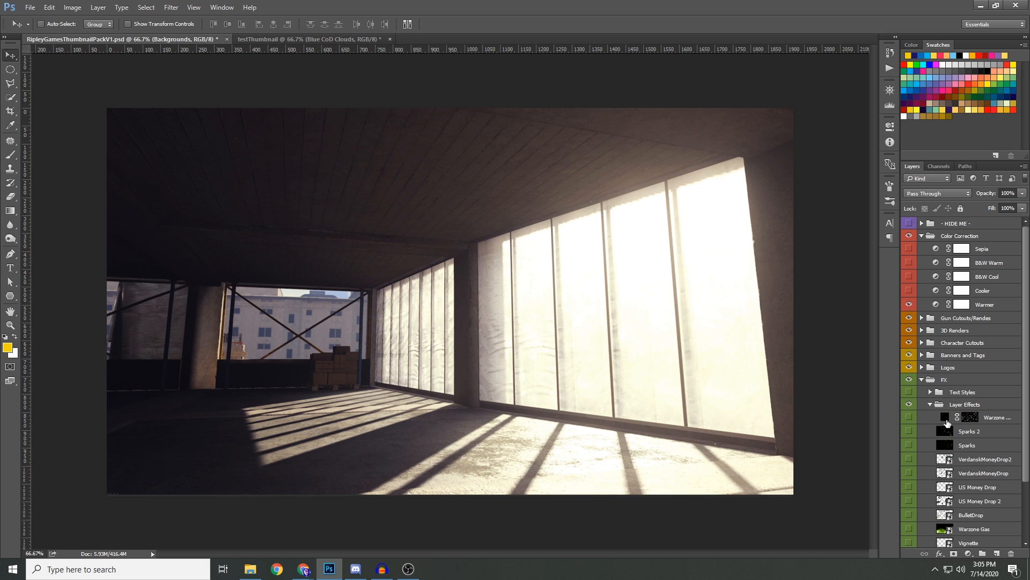
pyautogui.scroll(-1, 948, 423)
pyautogui.scroll(-2, 948, 423)
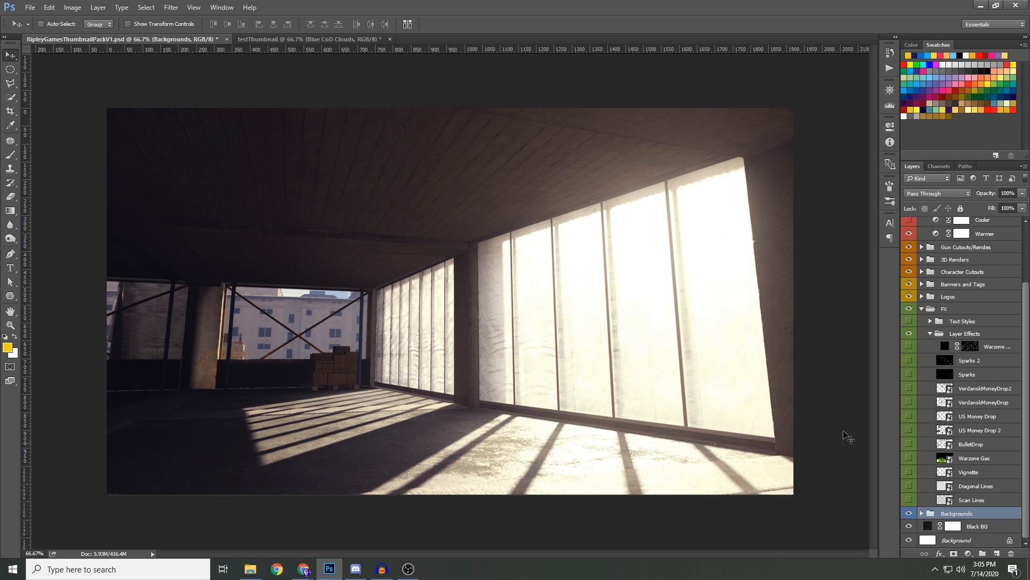
pyautogui.click(966, 408)
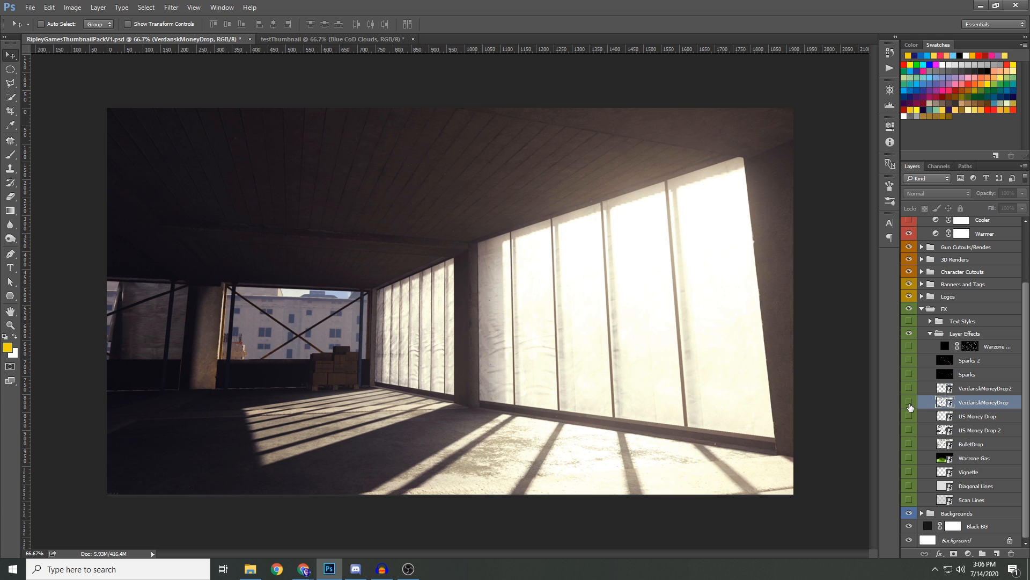
pyautogui.click(910, 402)
pyautogui.click(909, 388)
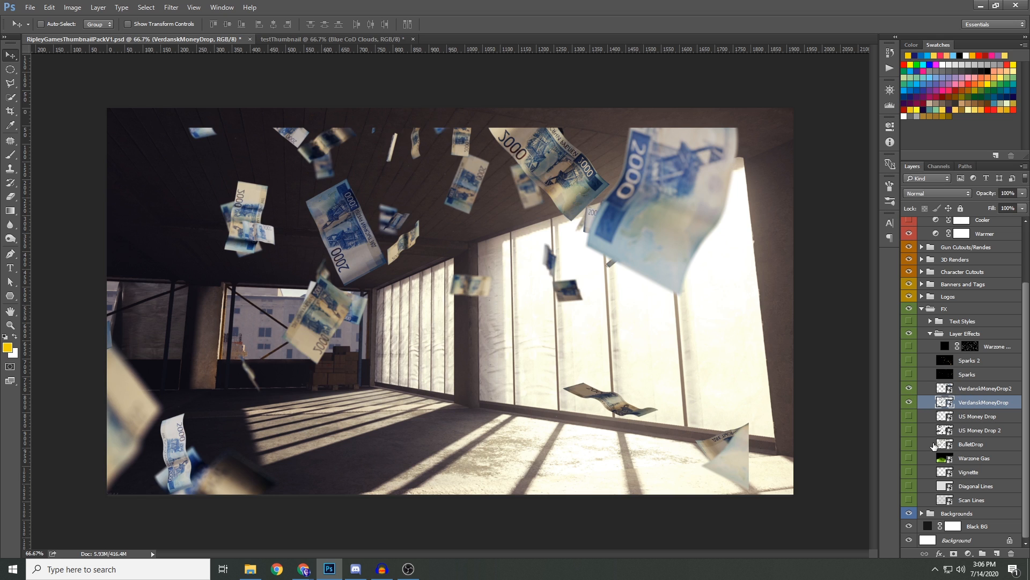
# Step: Select both VerdanskMoneyDrop layers together, copy them into testThumbnail and position them over the cloud background
pyautogui.keyDown('shift'); pyautogui.click(973, 389); pyautogui.keyUp('shift')
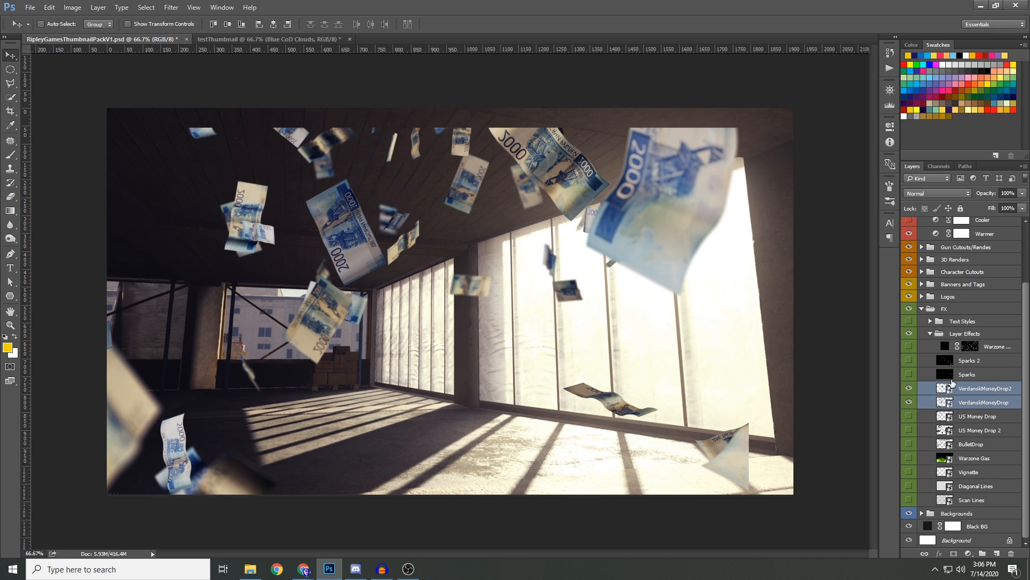
pyautogui.click(975, 442)
pyautogui.keyDown('ctrl'); pyautogui.click(979, 406); pyautogui.keyUp('ctrl')
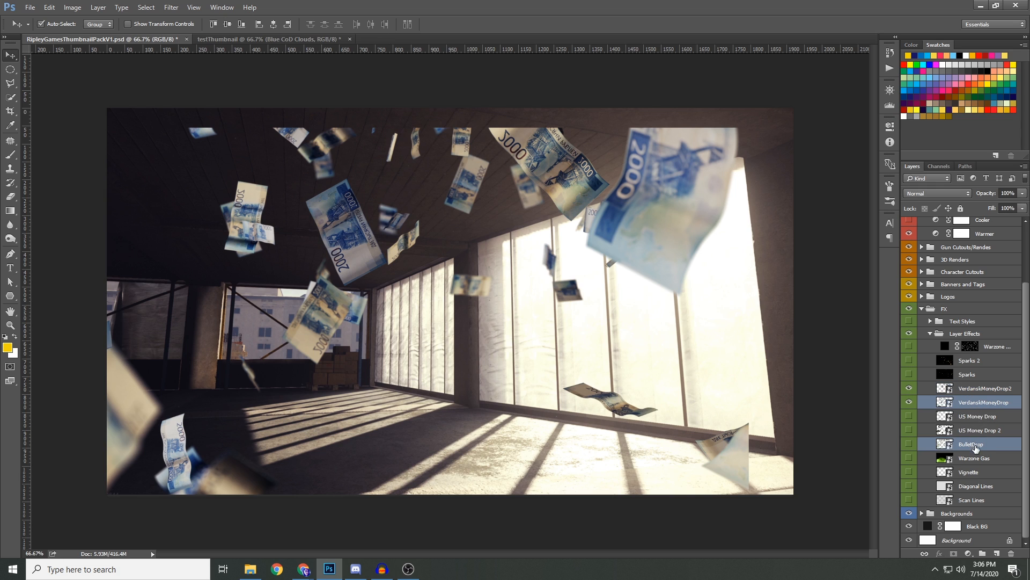
pyautogui.click(977, 389)
pyautogui.keyDown('ctrl'); pyautogui.click(974, 407); pyautogui.keyUp('ctrl')
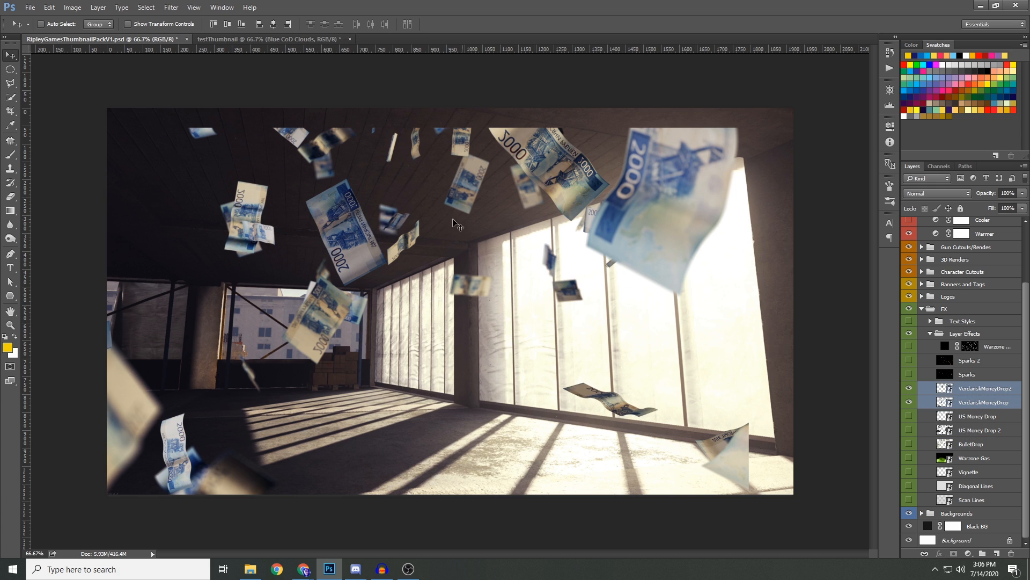
pyautogui.moveTo(361, 230); pyautogui.dragTo(323, 147)
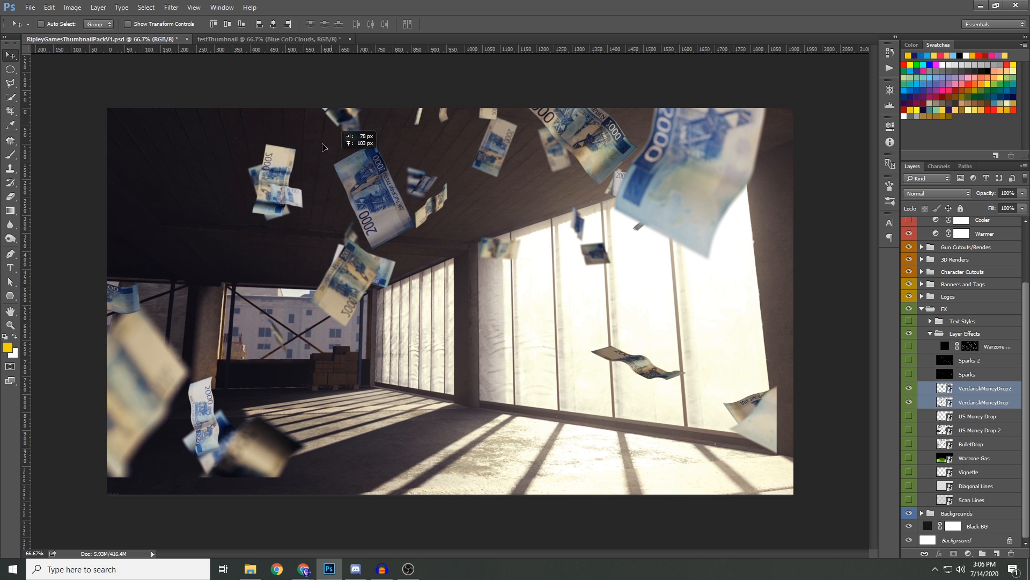
pyautogui.moveTo(281, 61); pyautogui.dragTo(377, 224)
pyautogui.moveTo(516, 182); pyautogui.dragTo(543, 196)
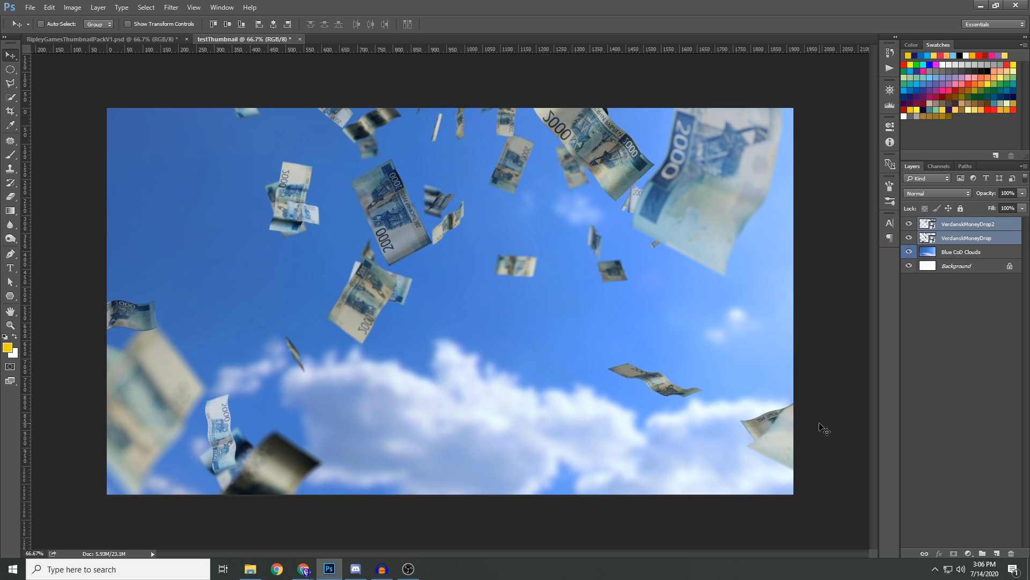
# Step: Scale both money layers down to about 99.6% with Free Transform and apply the change
pyautogui.hotkey('ctrl', 't')
pyautogui.moveTo(795, 495)
pyautogui.mouseDown()
pyautogui.moveTo(661, 429)
pyautogui.moveTo(587, 376)
pyautogui.moveTo(569, 376)
pyautogui.moveTo(791, 491)
pyautogui.mouseUp()
pyautogui.moveTo(481, 28); pyautogui.dragTo(478, 19)
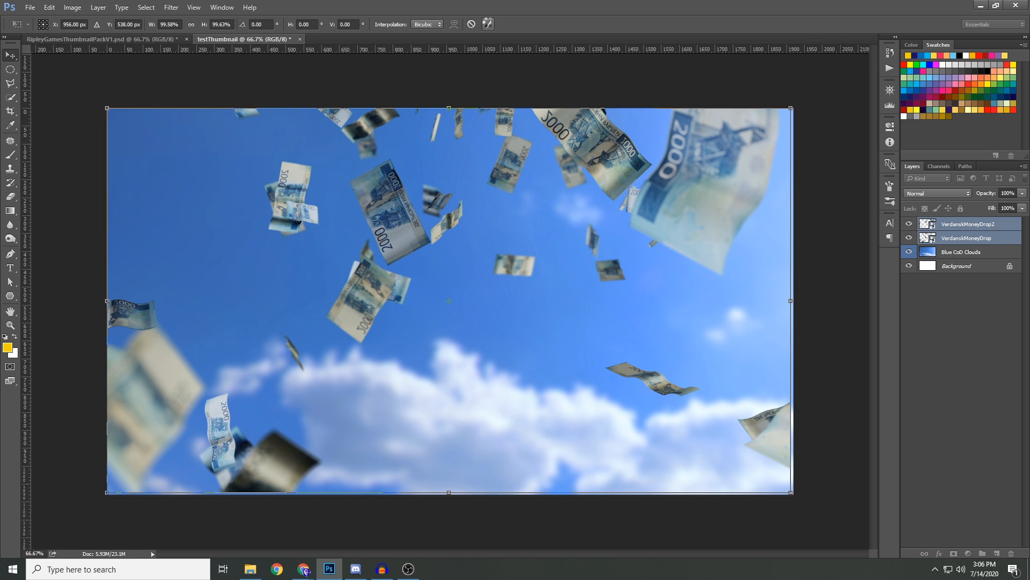
pyautogui.click(488, 23)
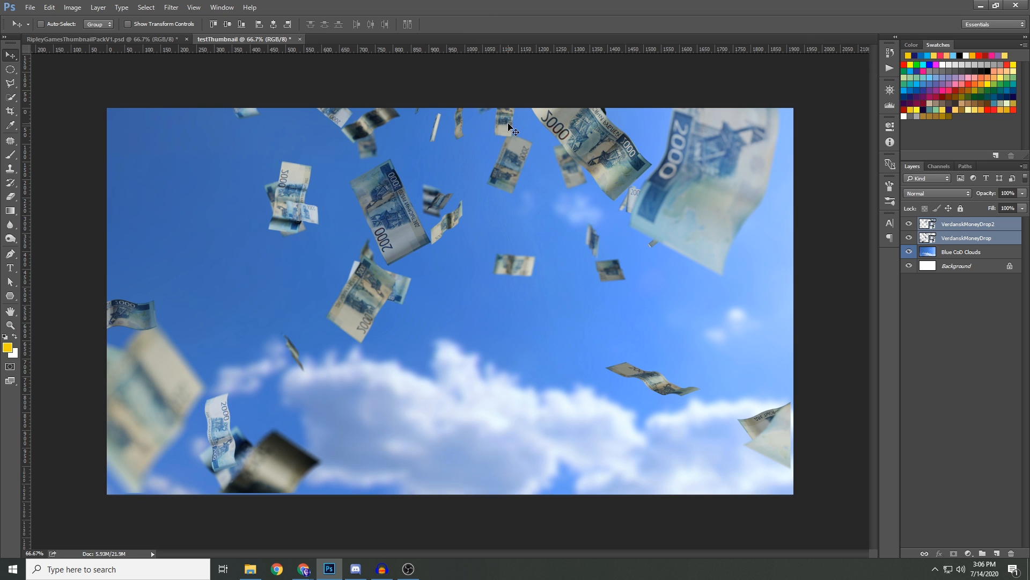
# Step: Select only the VerdanskMoneyDrop2 layer in testThumbnail and return to RipleyGamesThumbnailPackV1.psd
pyautogui.click(956, 230)
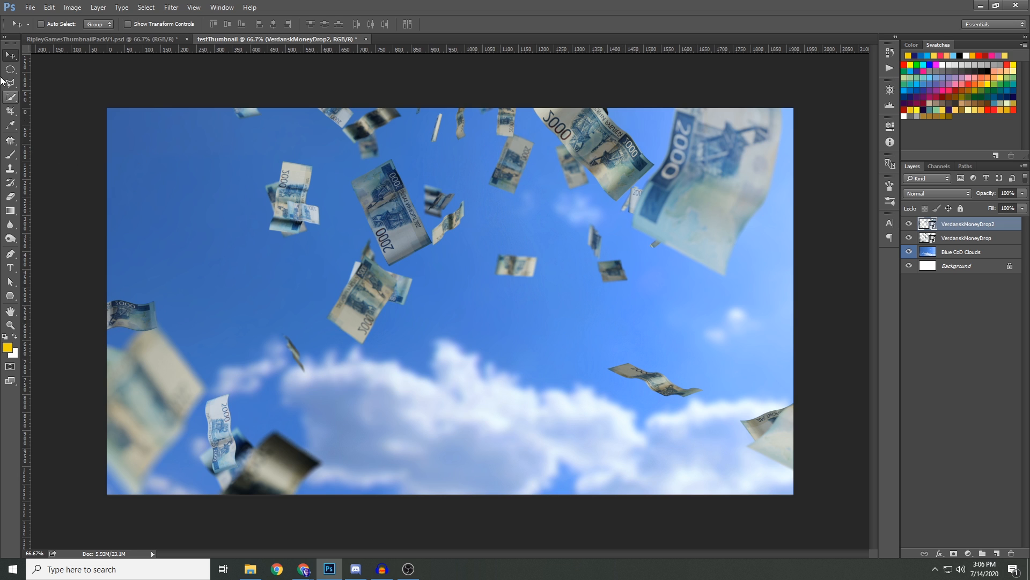
pyautogui.click(76, 38)
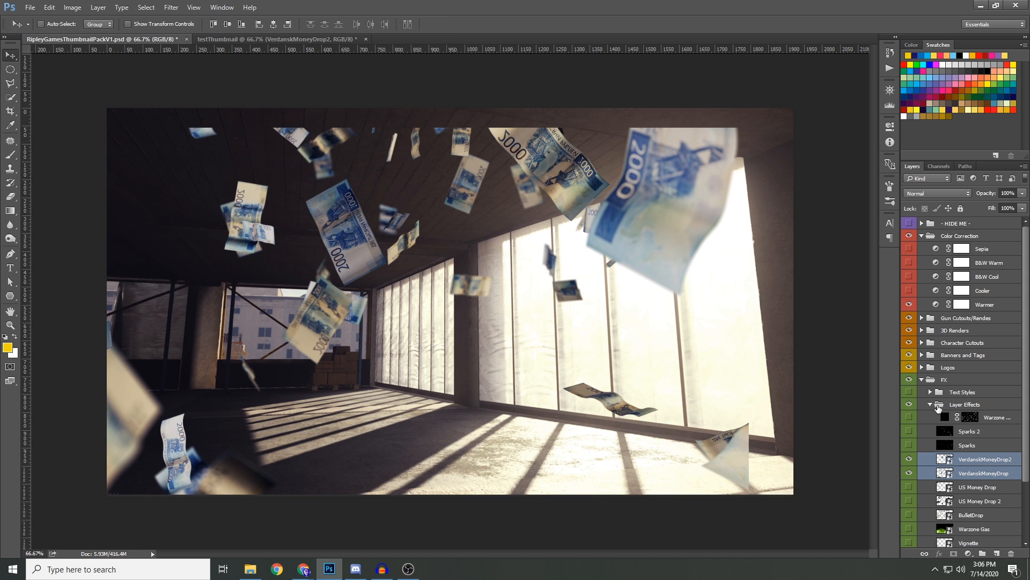
# Step: Collapse the FX group and its Layer Effects, and expand the Operators group inside 3D Renders
pyautogui.click(930, 406)
pyautogui.click(923, 380)
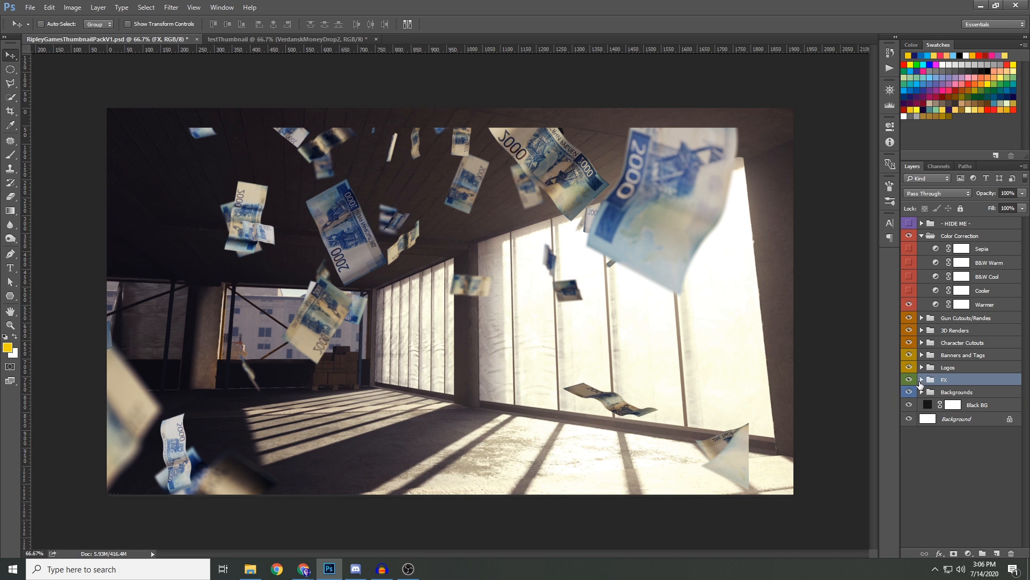
pyautogui.click(941, 331)
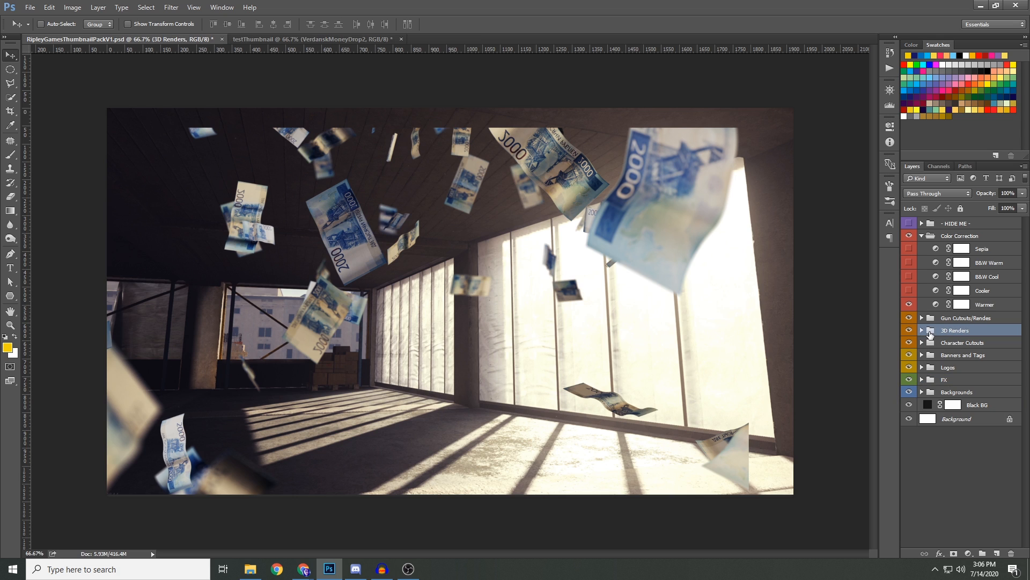
pyautogui.click(922, 330)
pyautogui.click(931, 344)
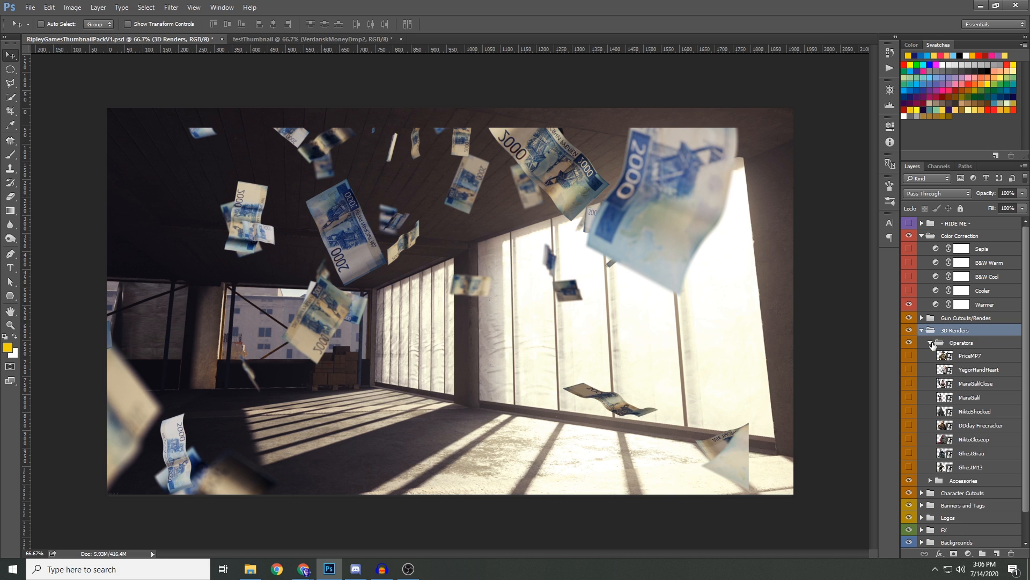
# Step: Show the PriceMP7 operator render and copy it into testThumbnail, positioned around the middle in front of the money
pyautogui.click(968, 356)
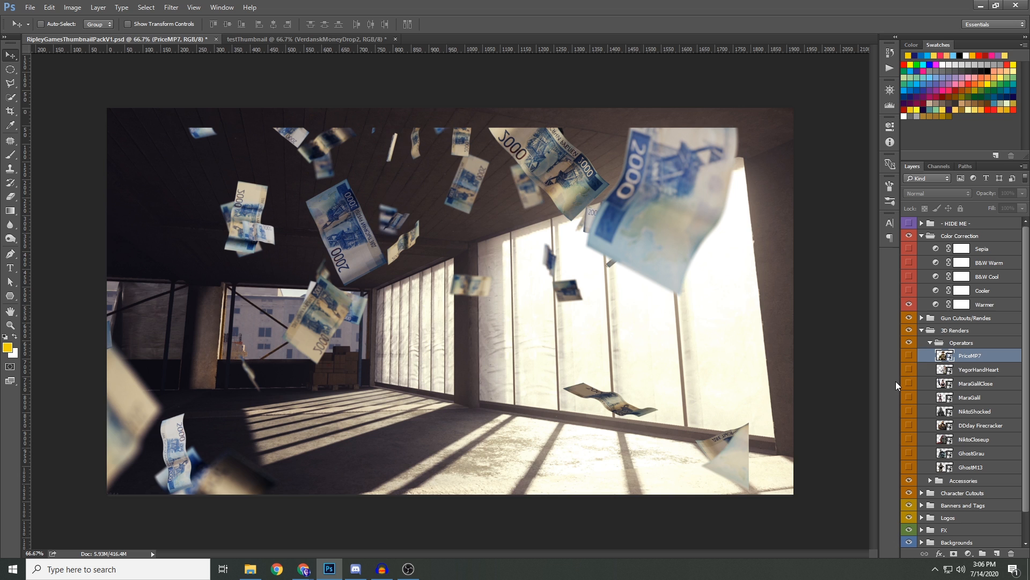
pyautogui.click(909, 357)
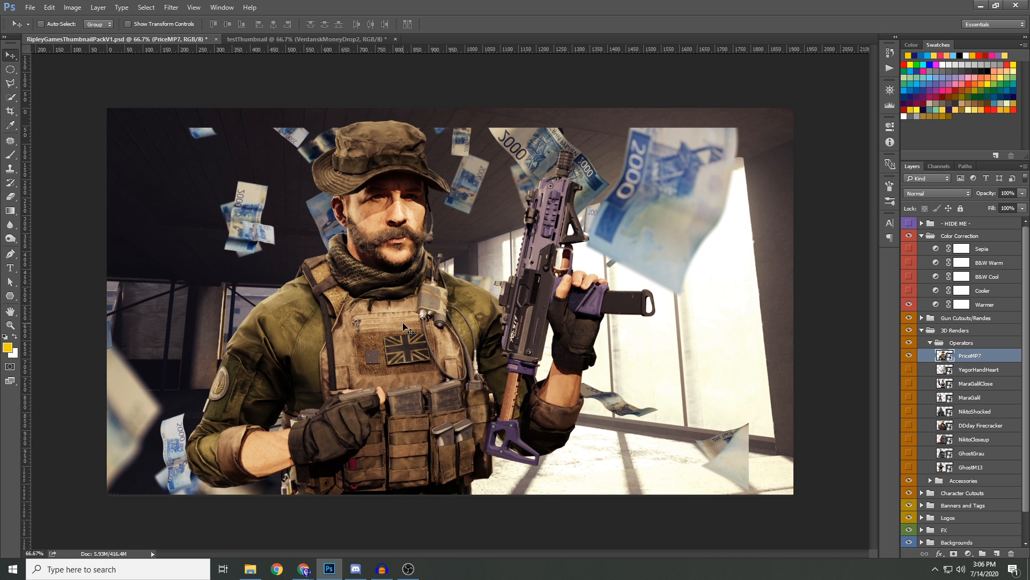
pyautogui.moveTo(382, 282); pyautogui.dragTo(446, 282)
pyautogui.moveTo(437, 233); pyautogui.dragTo(532, 299)
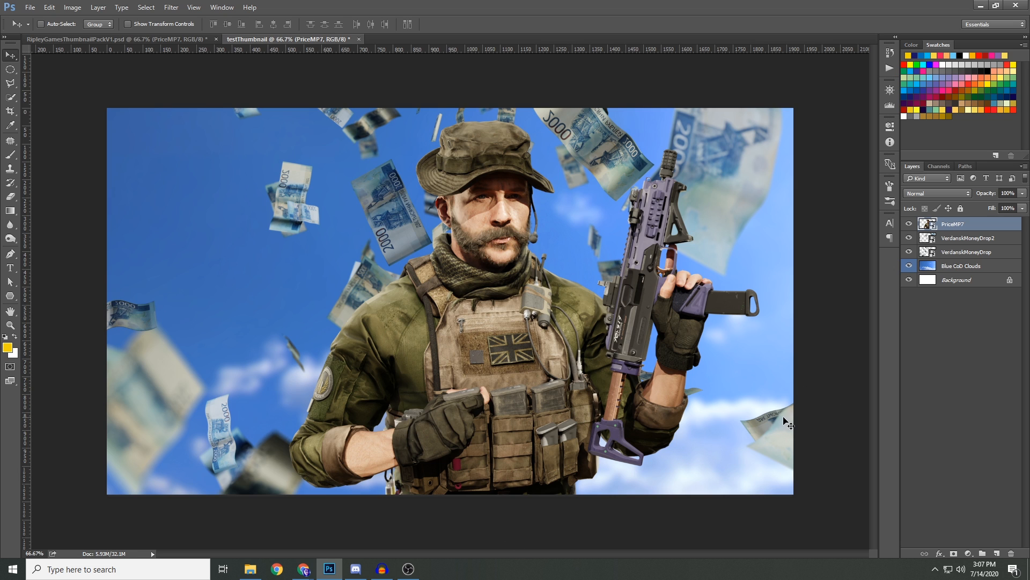
# Step: Add a new layer above PriceMP7, brush a yellow test stroke over the image's lower-right area and undo the stroke
pyautogui.click(10, 154)
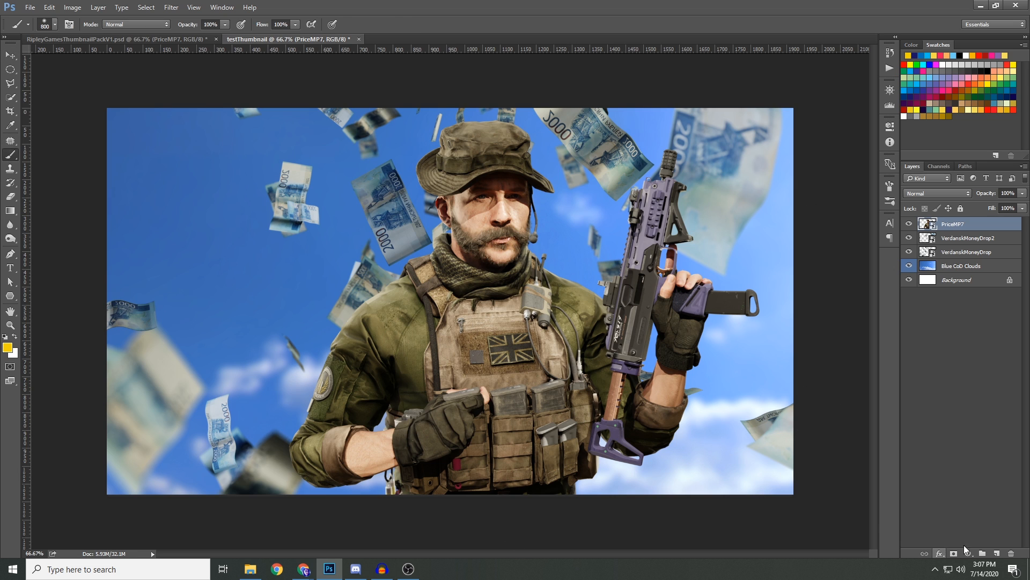
pyautogui.click(997, 553)
pyautogui.moveTo(722, 475)
pyautogui.mouseDown()
pyautogui.moveTo(642, 468)
pyautogui.moveTo(756, 479)
pyautogui.moveTo(805, 464)
pyautogui.mouseUp()
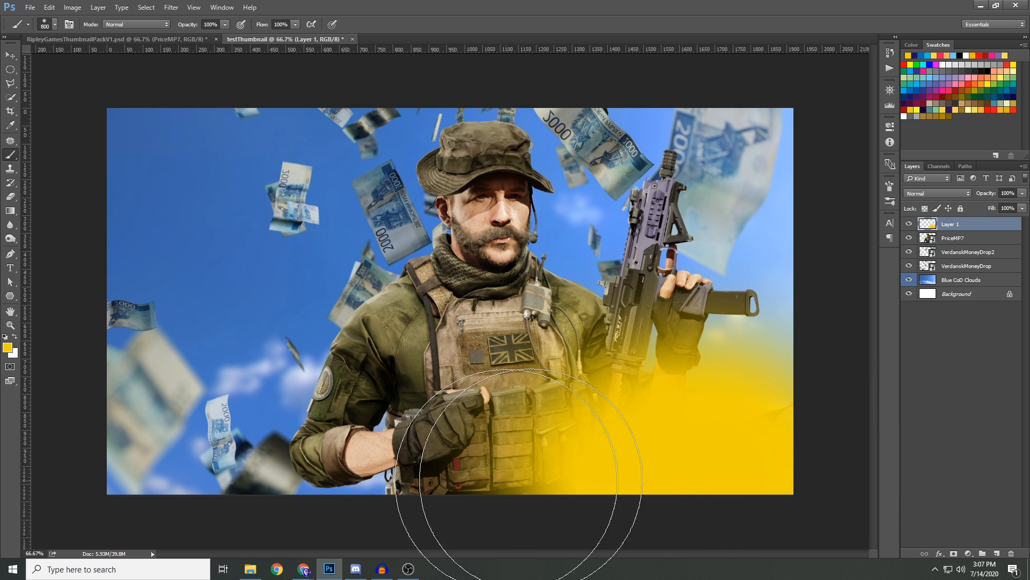
pyautogui.hotkey('ctrl', 'z')
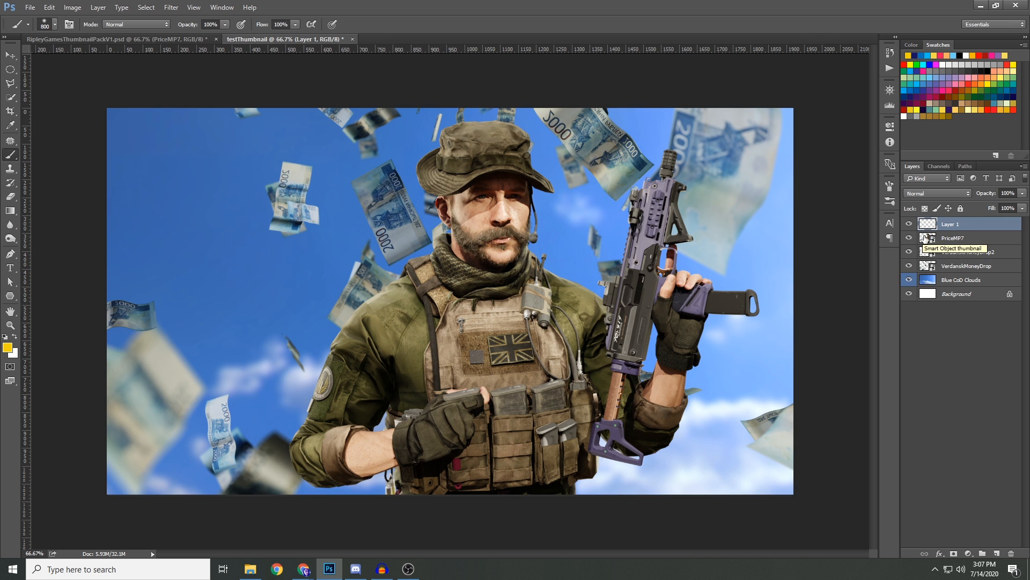
# Step: Select the VerdanskMoneyDrop2 layer beneath PriceMP7 in testThumbnail and go back to RipleyGamesThumbnailPackV1.psd
pyautogui.click(952, 239)
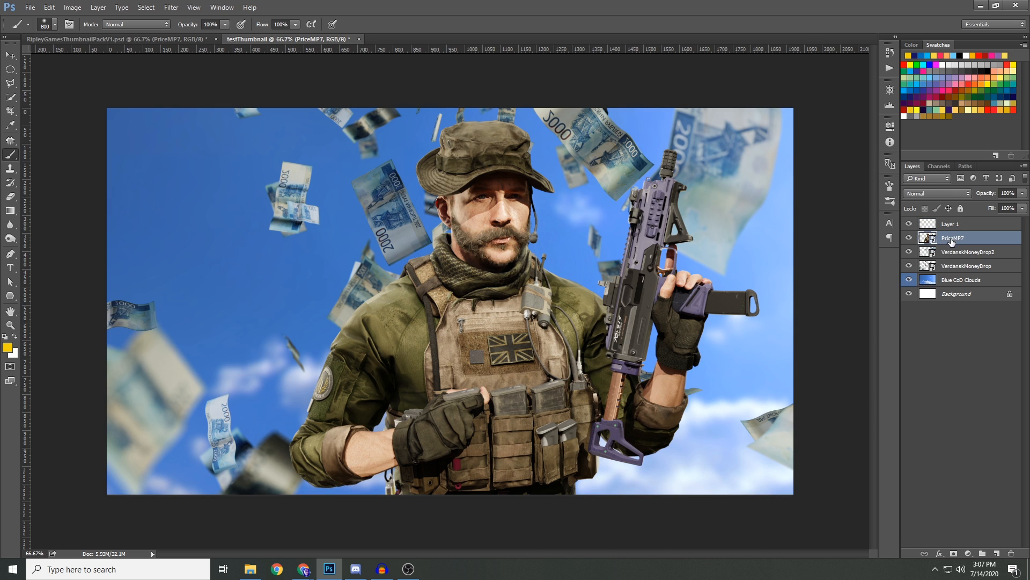
pyautogui.click(957, 255)
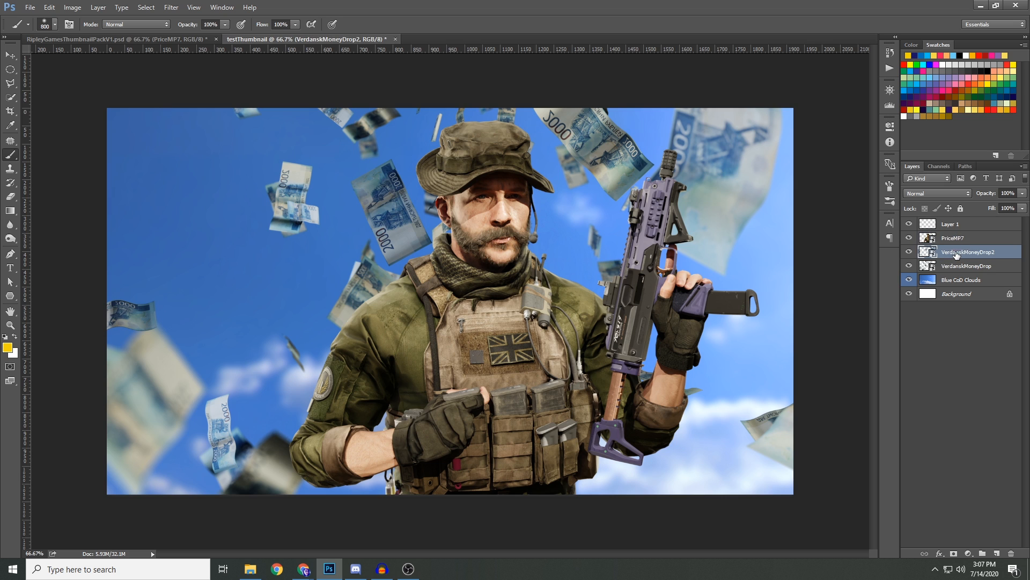
pyautogui.click(111, 42)
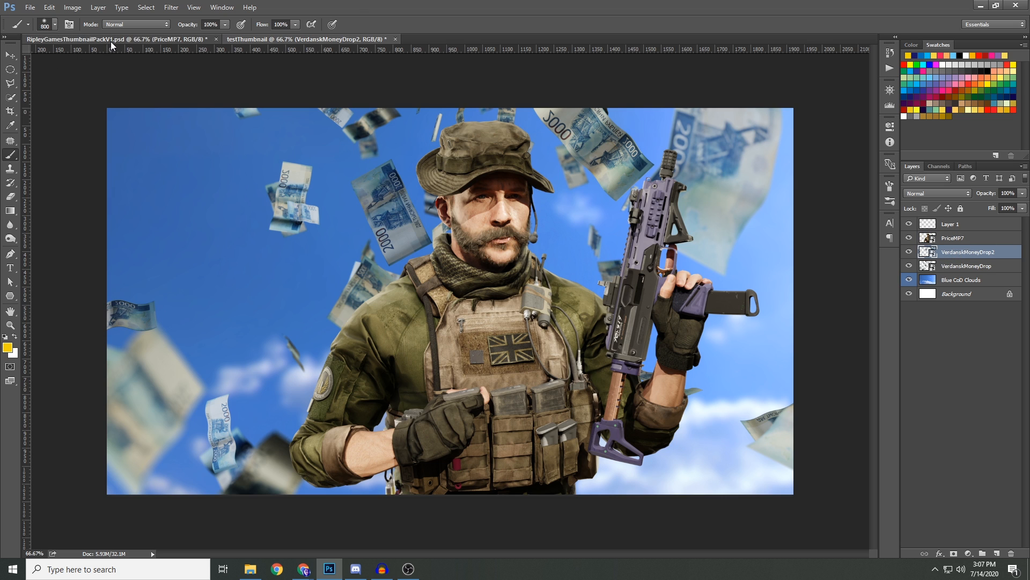
# Step: Hide the PriceMP7 render, collapsing its Operators group, and expand the Layer Effects group inside FX
pyautogui.click(910, 354)
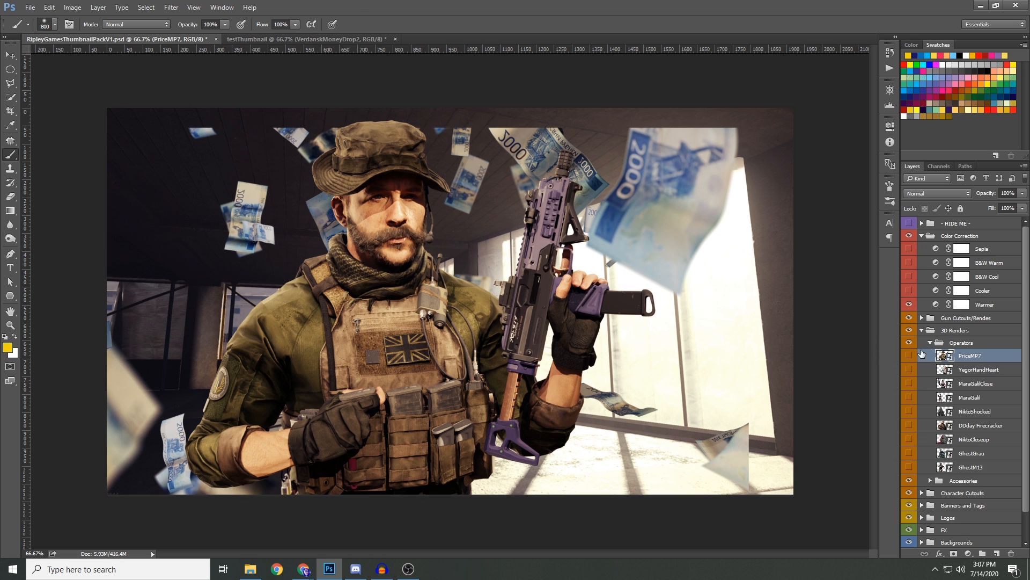
pyautogui.click(929, 343)
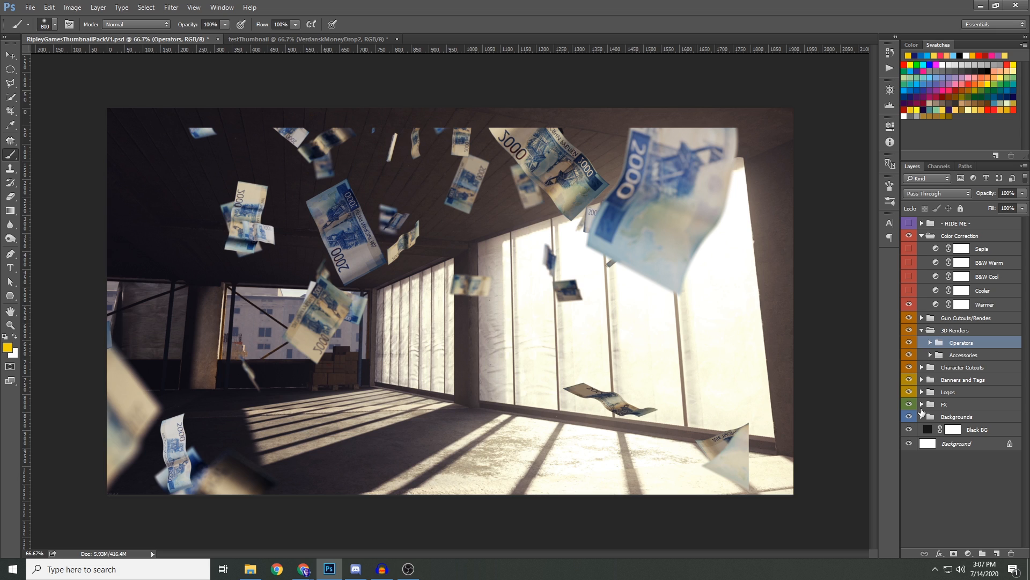
pyautogui.click(921, 407)
pyautogui.click(922, 406)
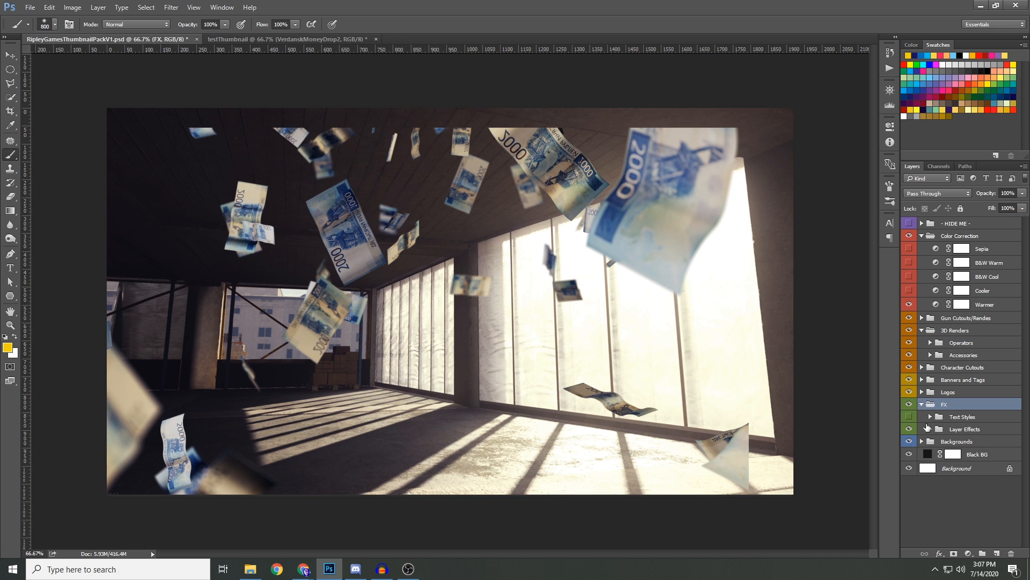
pyautogui.click(930, 429)
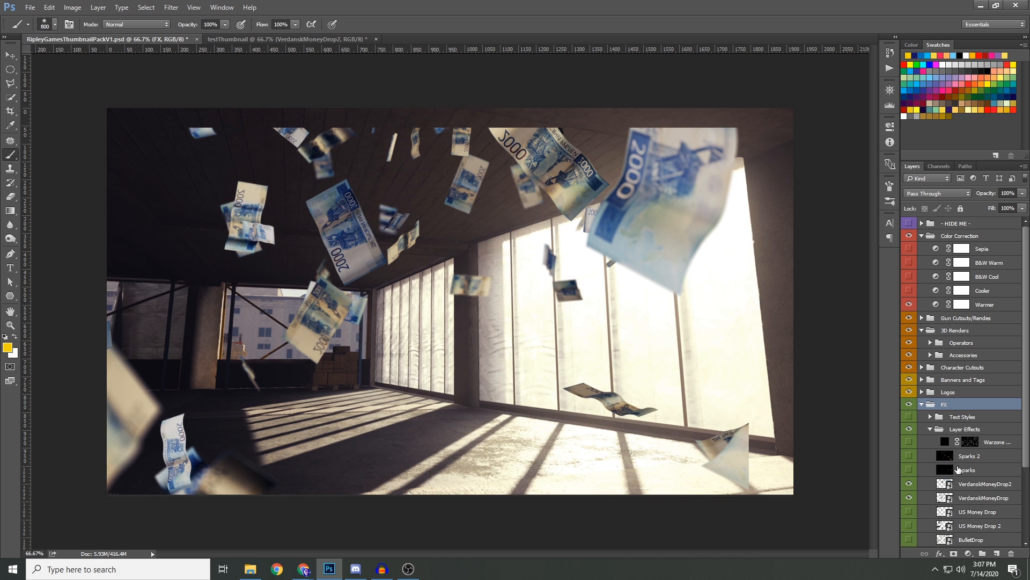
pyautogui.scroll(-3, 958, 468)
pyautogui.scroll(-2, 939, 502)
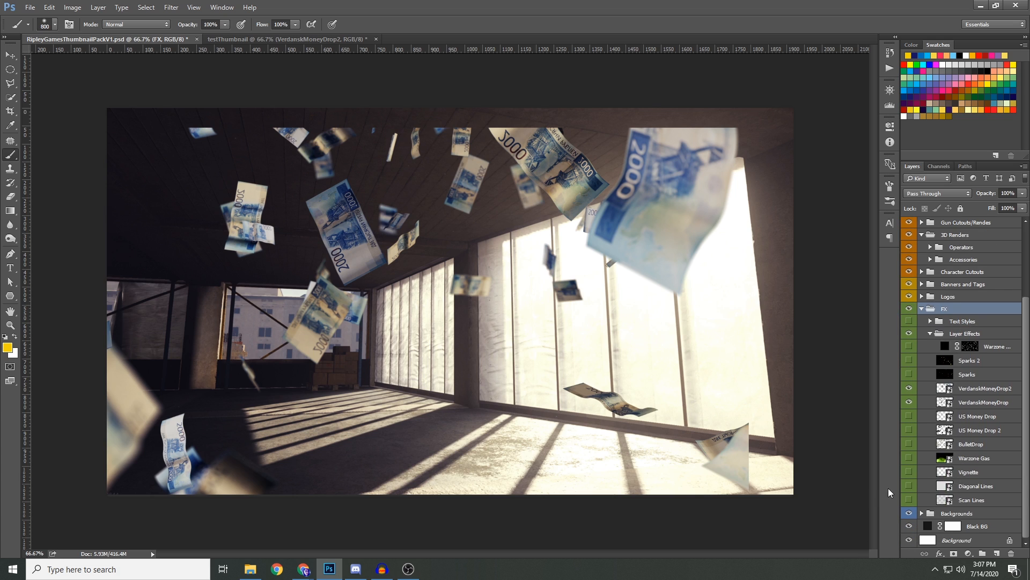
# Step: Show the Warzone Gas and BulletDrop effects and copy both layers together into testThumbnail behind the soldier
pyautogui.click(909, 459)
pyautogui.click(909, 444)
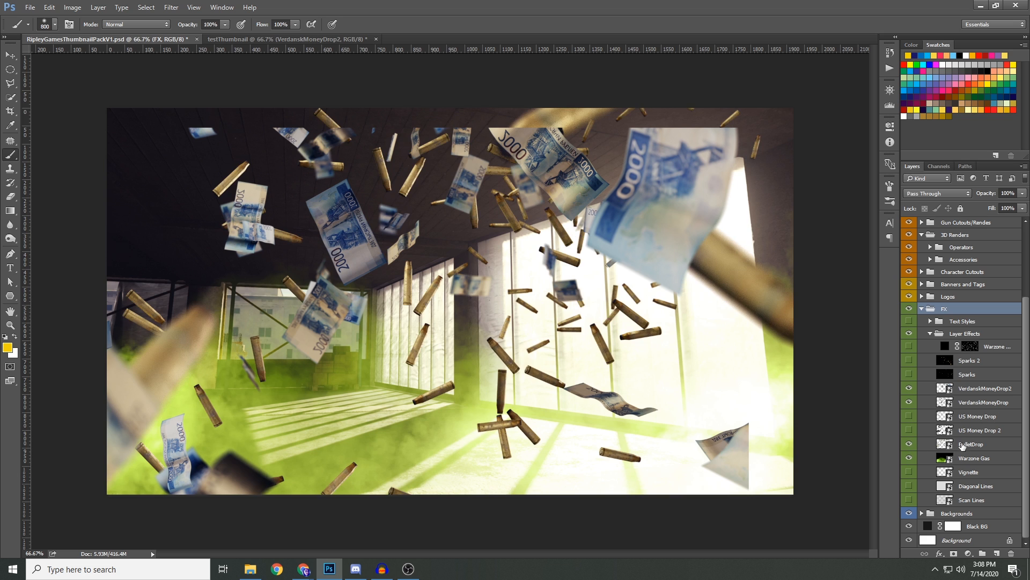
pyautogui.click(968, 448)
pyautogui.keyDown('shift'); pyautogui.click(971, 458); pyautogui.keyUp('shift')
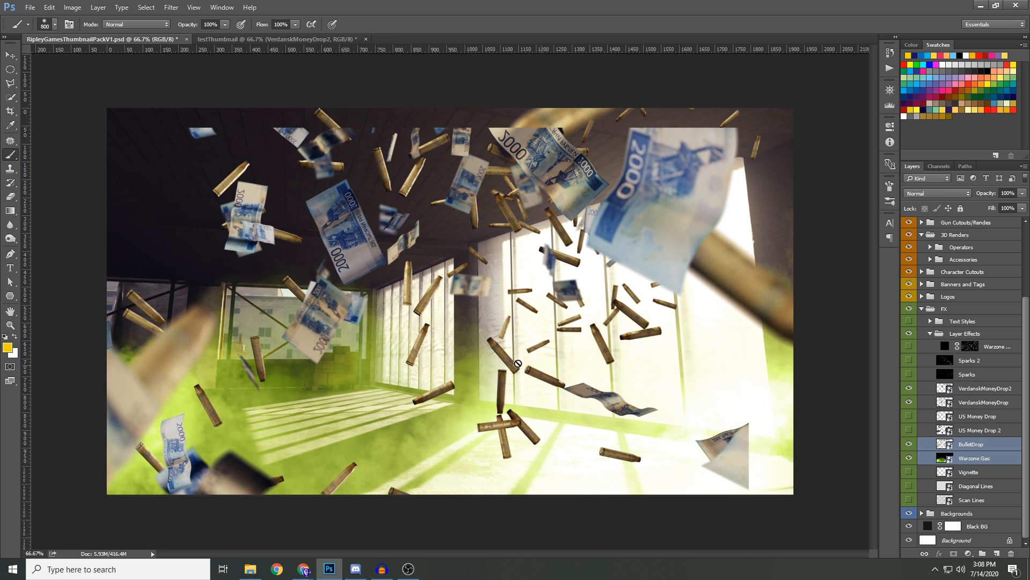
pyautogui.click(10, 54)
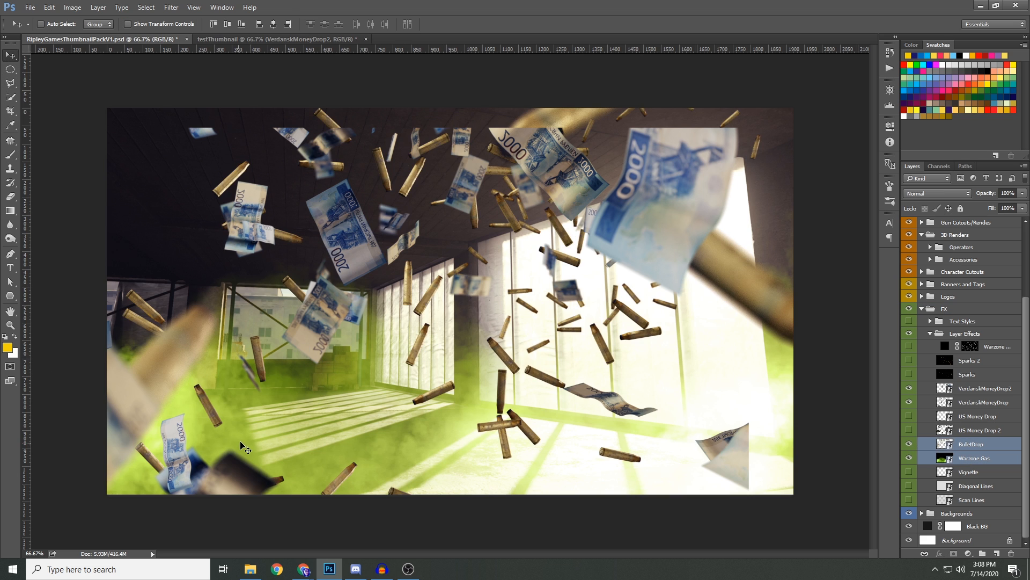
pyautogui.moveTo(322, 427); pyautogui.dragTo(332, 385)
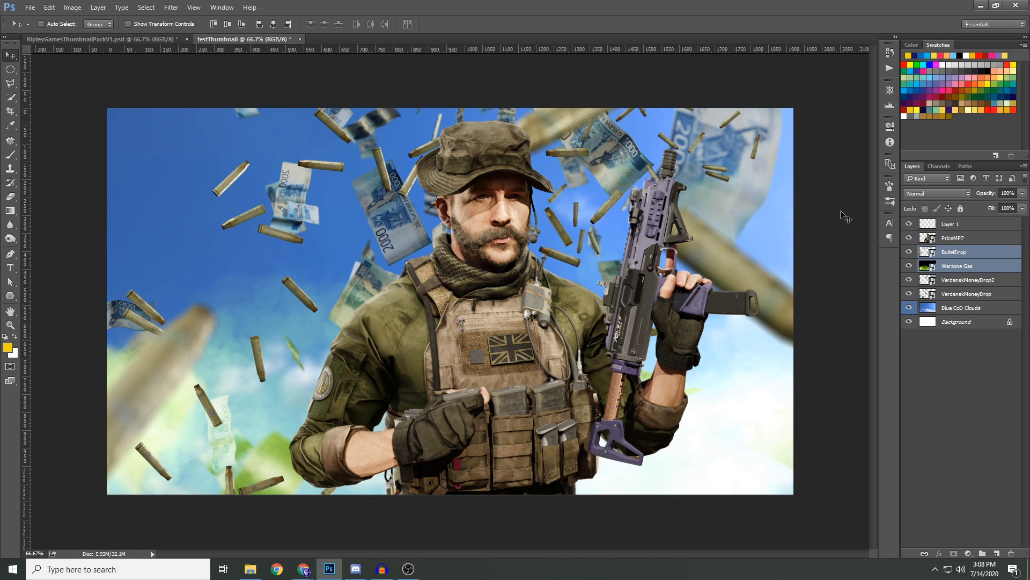
# Step: Move the BulletDrop layer down the stack to sit directly above Blue CoD Clouds, behind both money layers
pyautogui.click(966, 258)
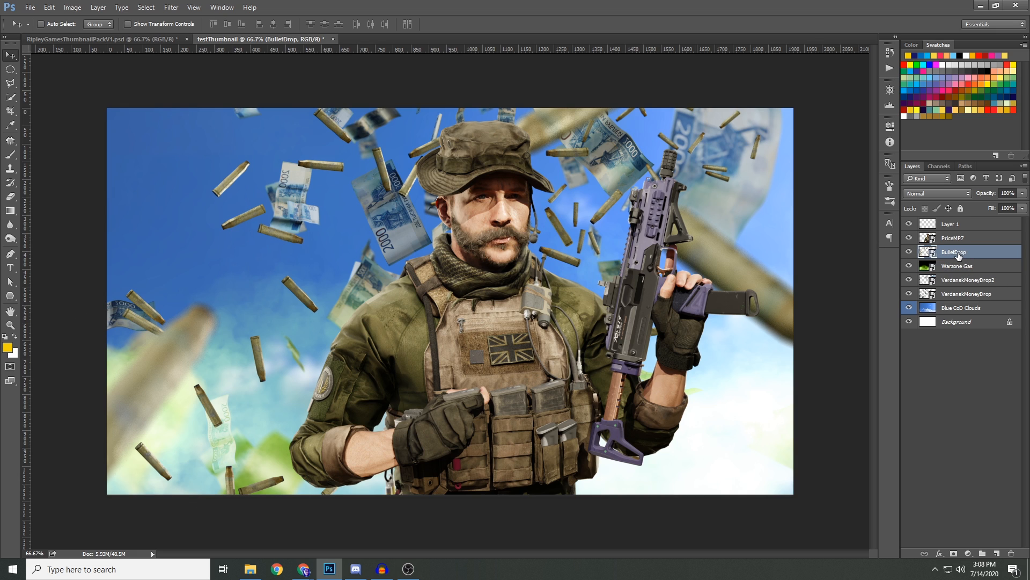
pyautogui.moveTo(958, 257); pyautogui.dragTo(952, 305)
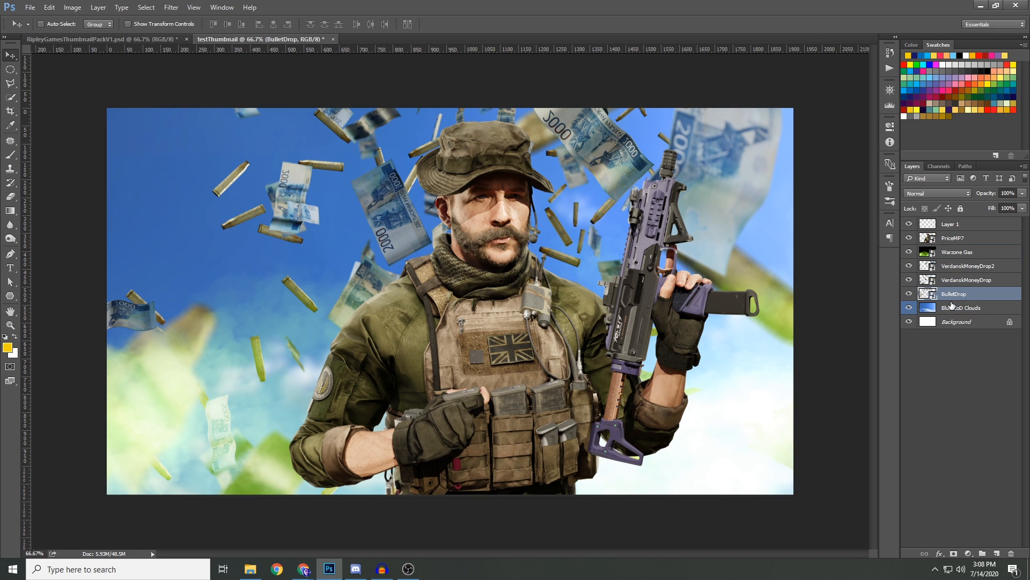
# Step: Duplicate the Warzone Gas layer and place the copy above PriceMP7, shifted down over the soldier's lower body
pyautogui.click(946, 256)
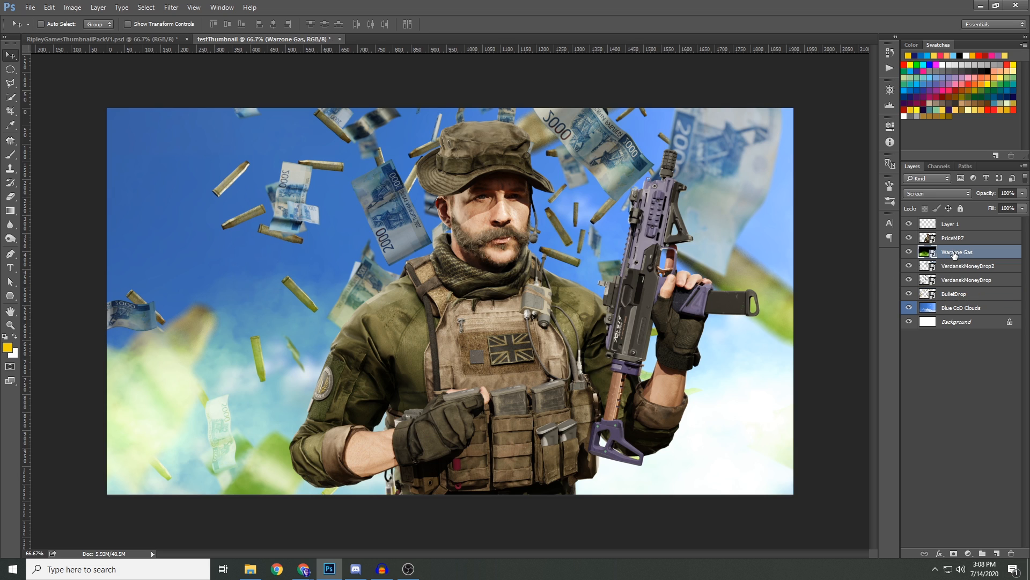
pyautogui.click(959, 278)
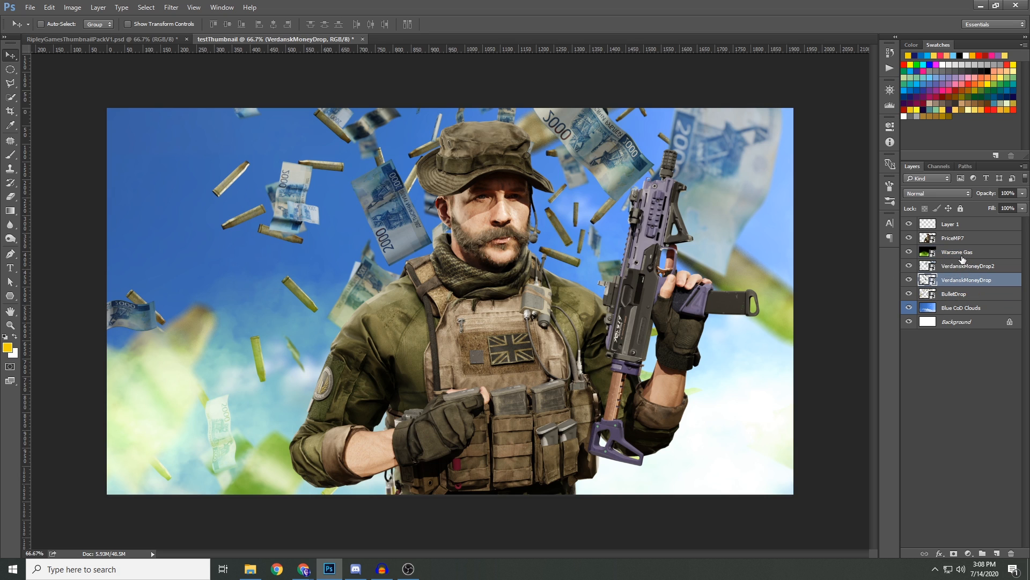
pyautogui.click(961, 256)
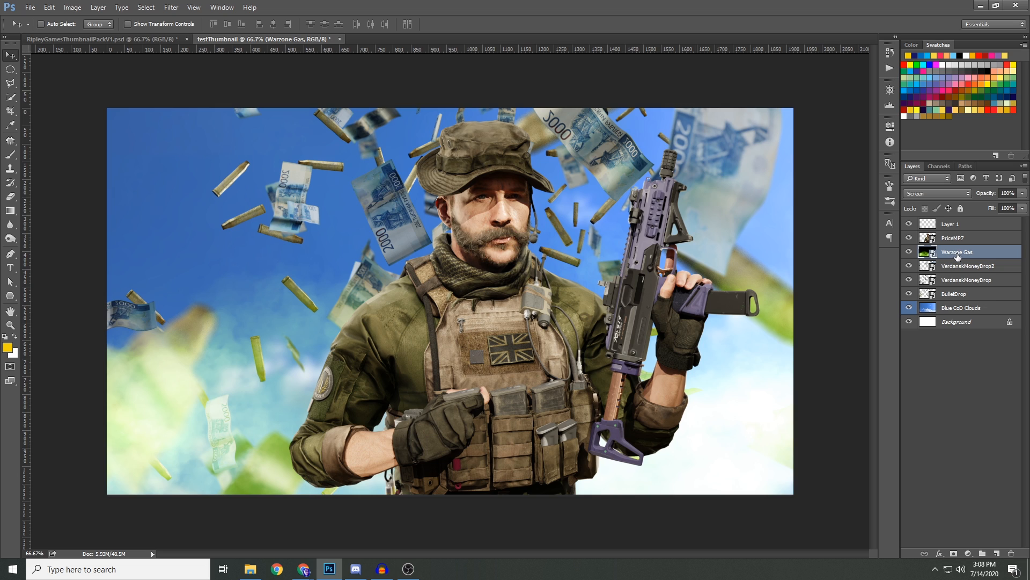
pyautogui.moveTo(958, 254); pyautogui.dragTo(997, 553)
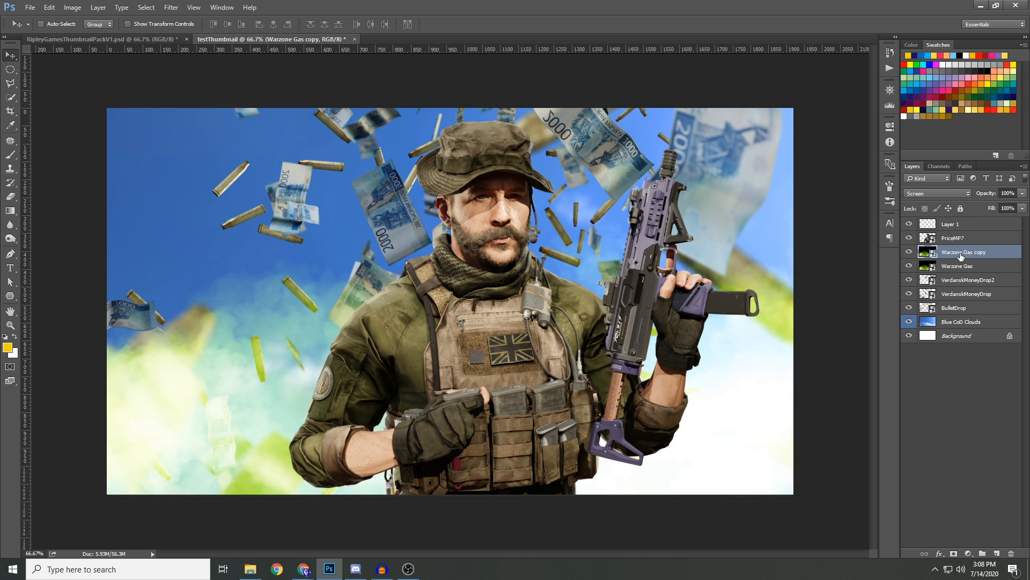
pyautogui.moveTo(960, 256); pyautogui.dragTo(960, 232)
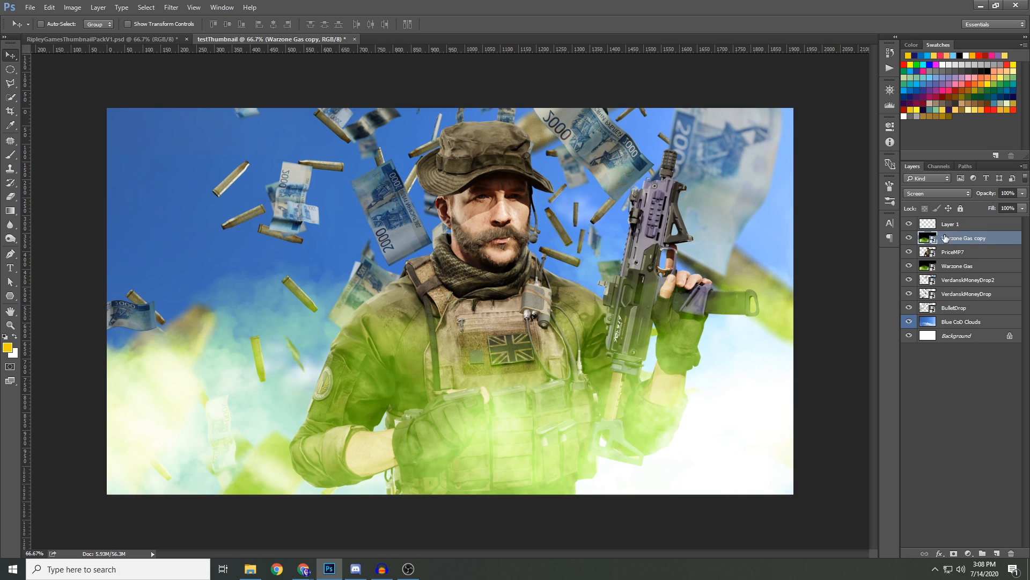
pyautogui.moveTo(441, 246); pyautogui.dragTo(421, 358)
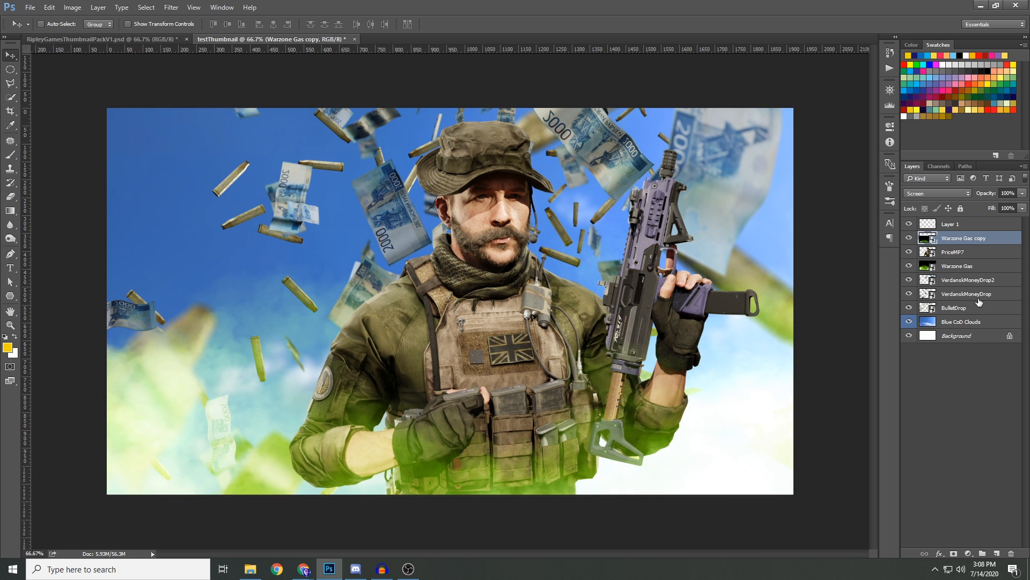
# Step: Open a Hue/Saturation adjustment on the original Warzone Gas layer behind the soldier and set Hue to +44
pyautogui.click(955, 273)
pyautogui.click(960, 243)
pyautogui.click(961, 267)
pyautogui.click(952, 241)
pyautogui.click(950, 267)
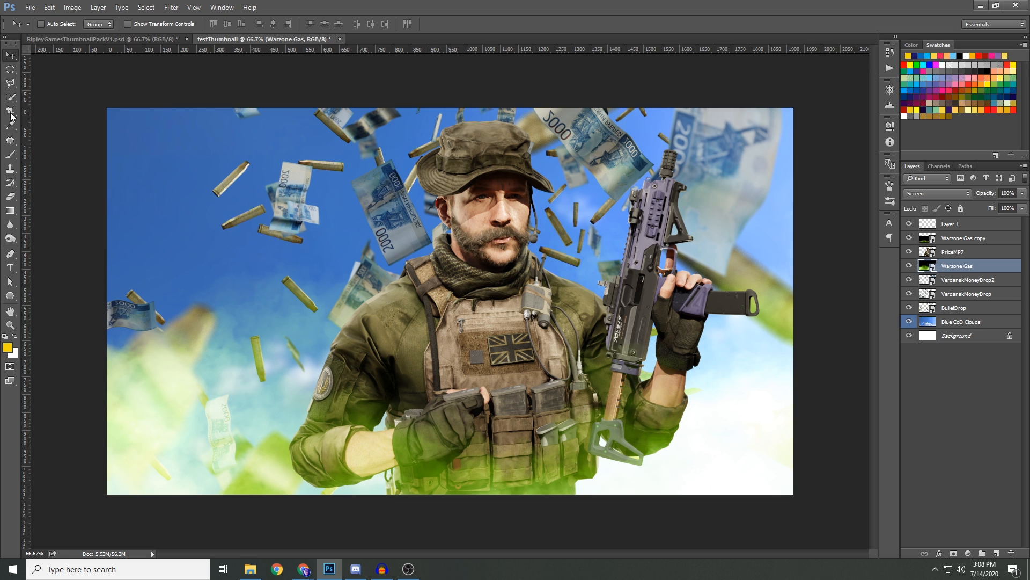
pyautogui.click(73, 8)
pyautogui.moveTo(91, 35)
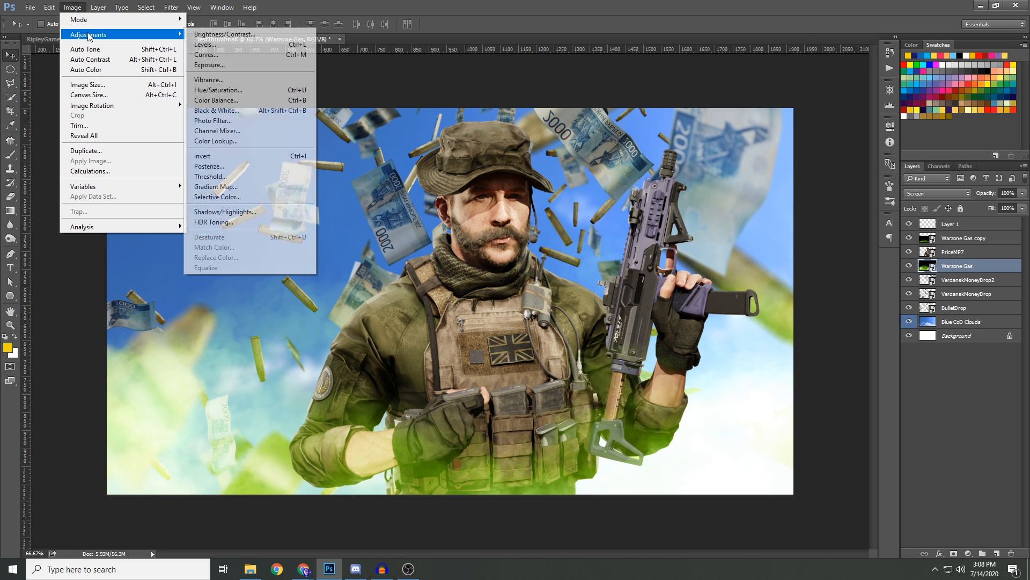
pyautogui.click(243, 94)
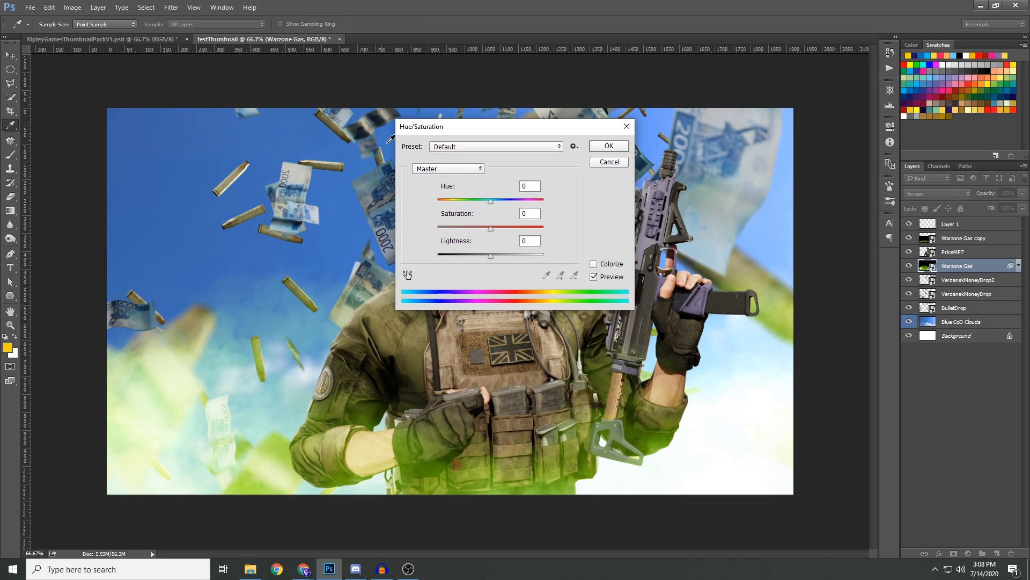
pyautogui.moveTo(491, 201); pyautogui.dragTo(515, 211)
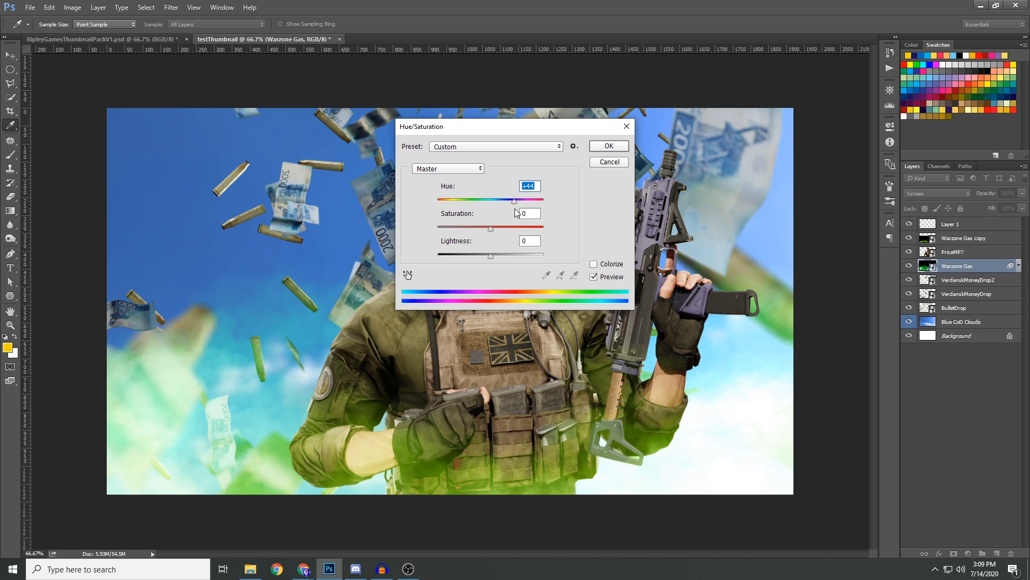
# Step: Compare the background gas with the adjustment preview off and on, and apply the Hue/Saturation change
pyautogui.click(601, 278)
pyautogui.click(601, 278)
pyautogui.click(601, 278)
pyautogui.click(602, 280)
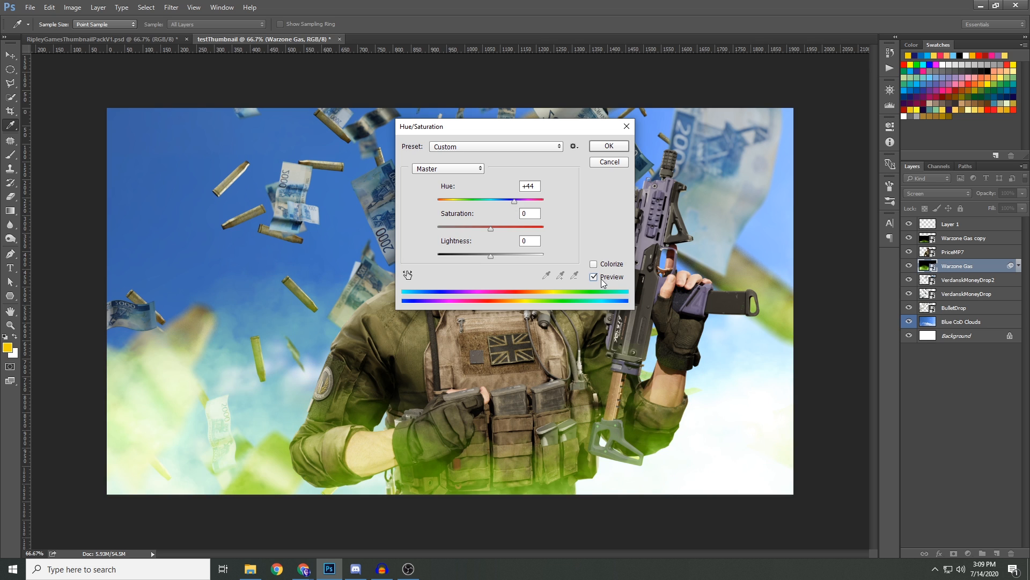
pyautogui.click(608, 146)
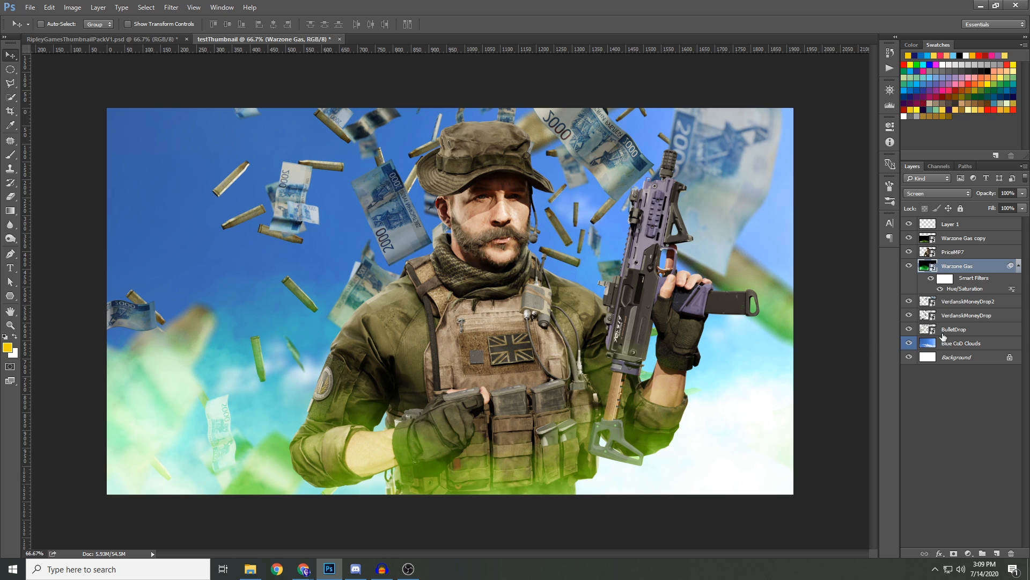
# Step: Apply a Gaussian Blur with a 5.7-pixel radius to the BulletDrop layer
pyautogui.click(944, 332)
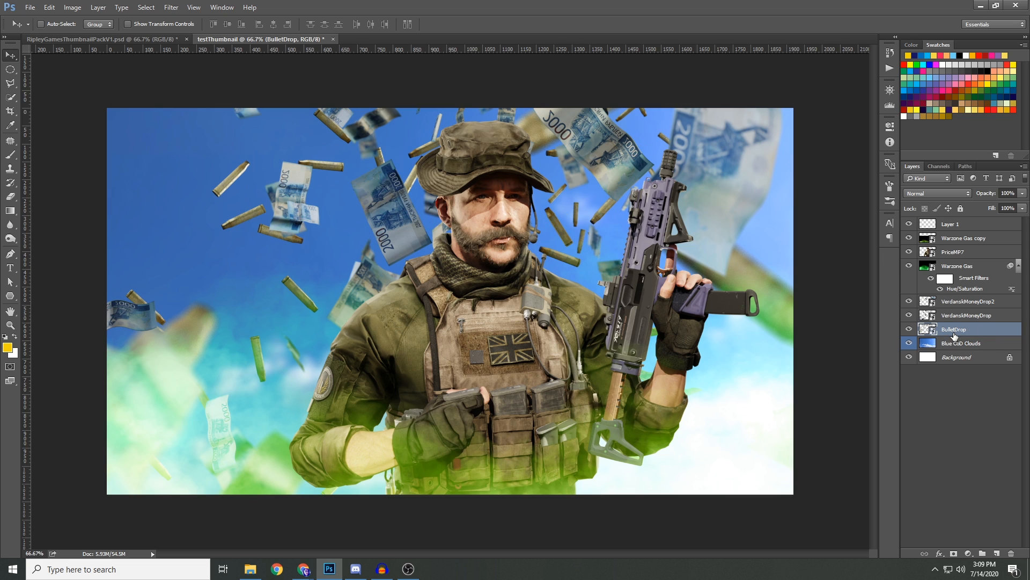
pyautogui.click(171, 8)
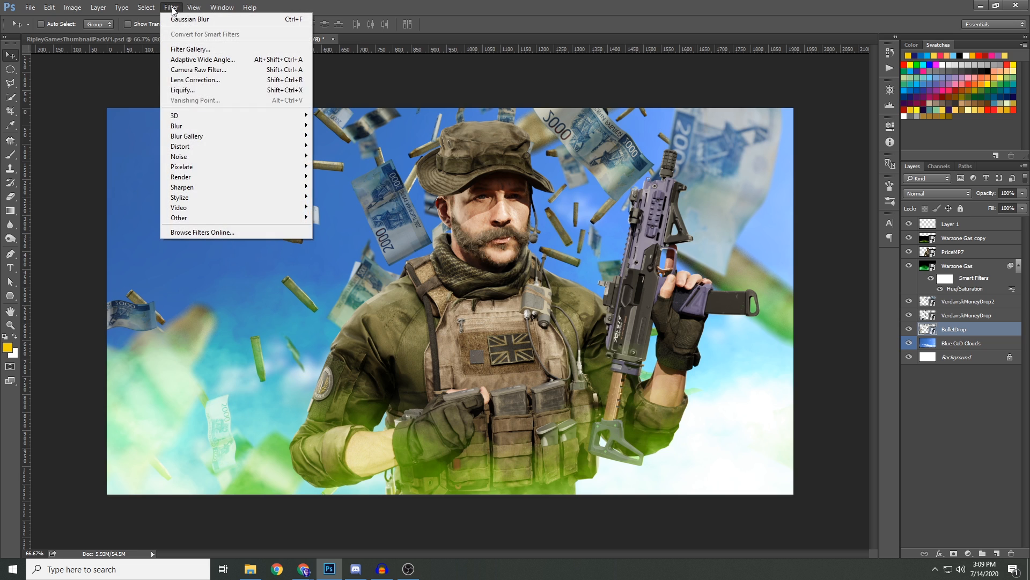
pyautogui.moveTo(205, 129)
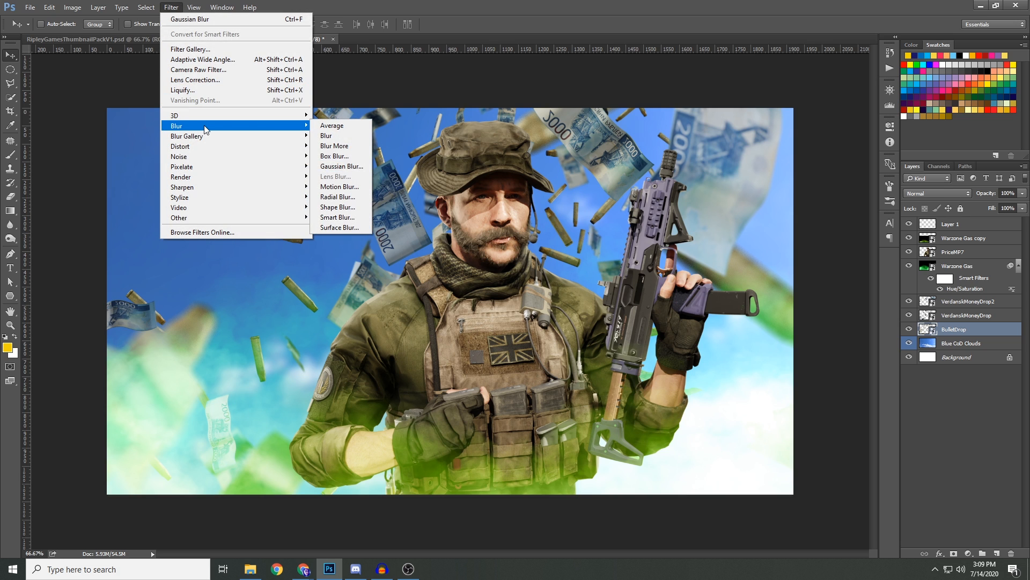
pyautogui.click(339, 170)
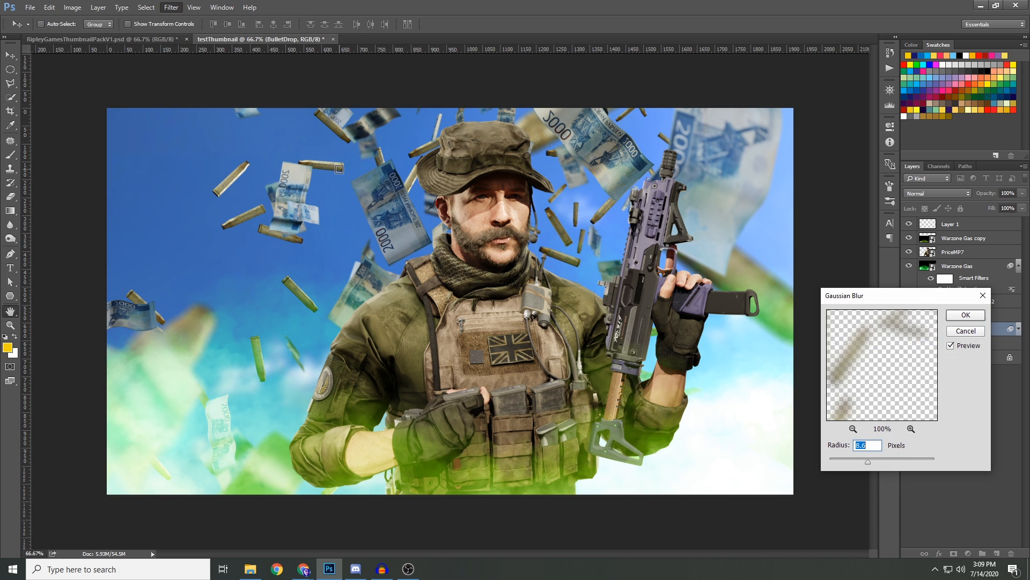
pyautogui.click(857, 462)
pyautogui.moveTo(860, 462); pyautogui.dragTo(861, 461)
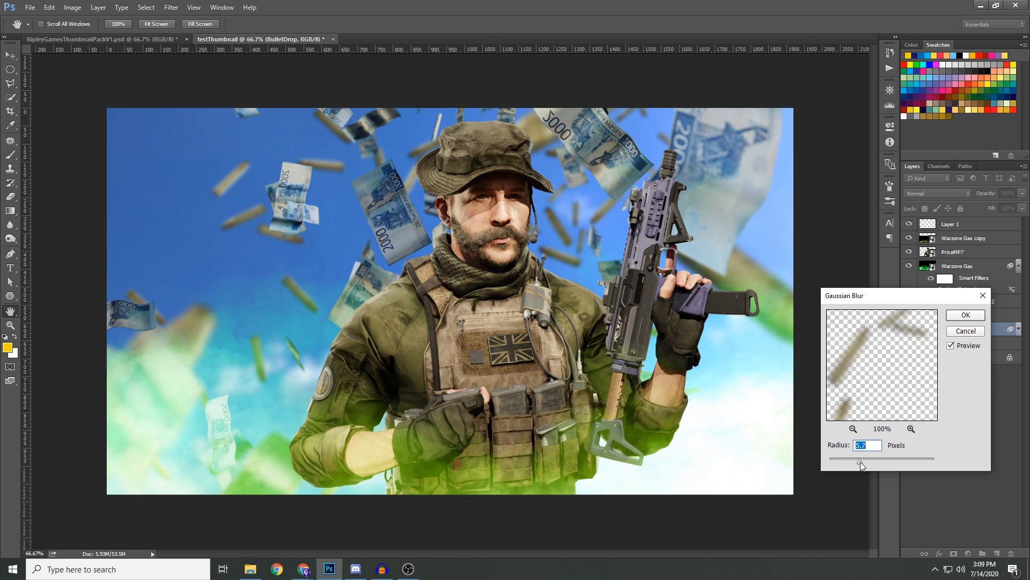
pyautogui.click(965, 317)
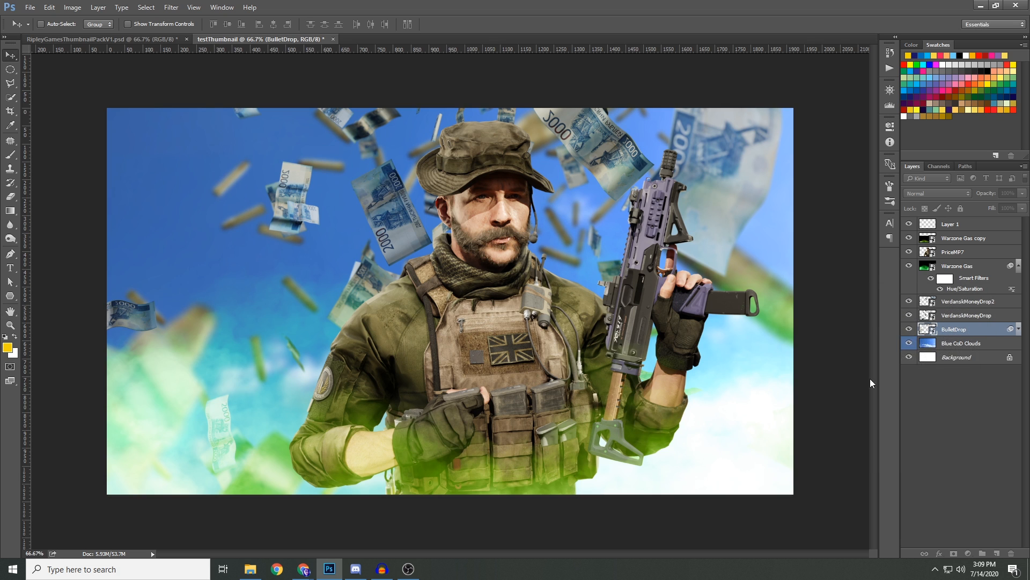
# Step: Flip the BulletDrop layer horizontally
pyautogui.click(50, 8)
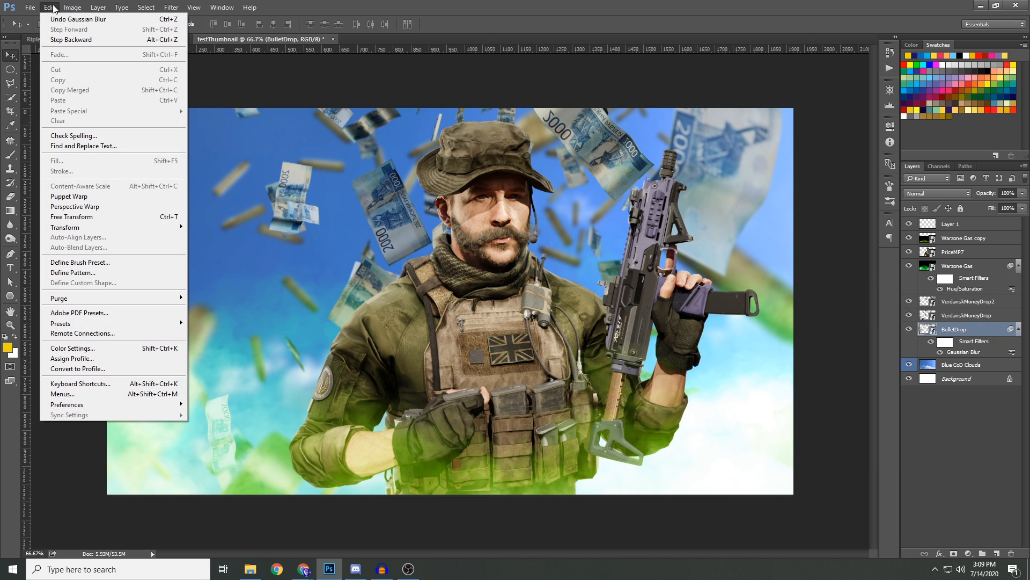
pyautogui.moveTo(91, 227)
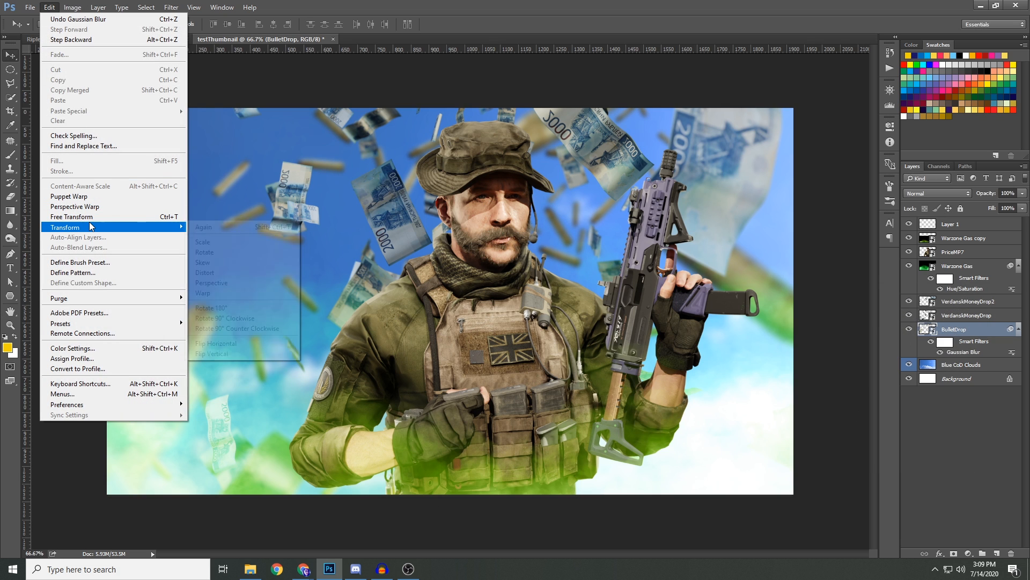
pyautogui.click(235, 339)
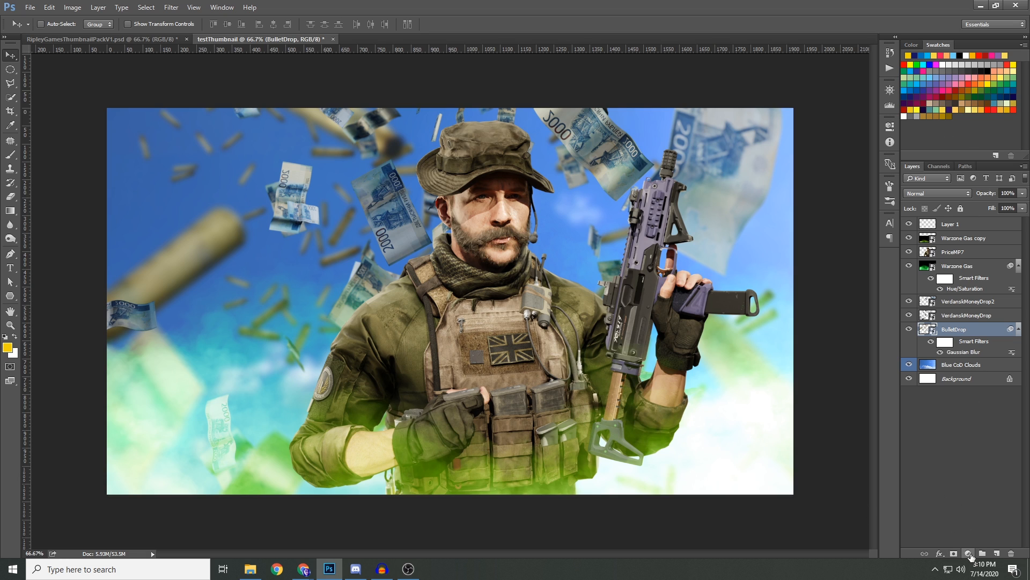
# Step: Add a Photo Filter adjustment layer above BulletDrop and set its filter to Cooling Filter (82)
pyautogui.click(969, 553)
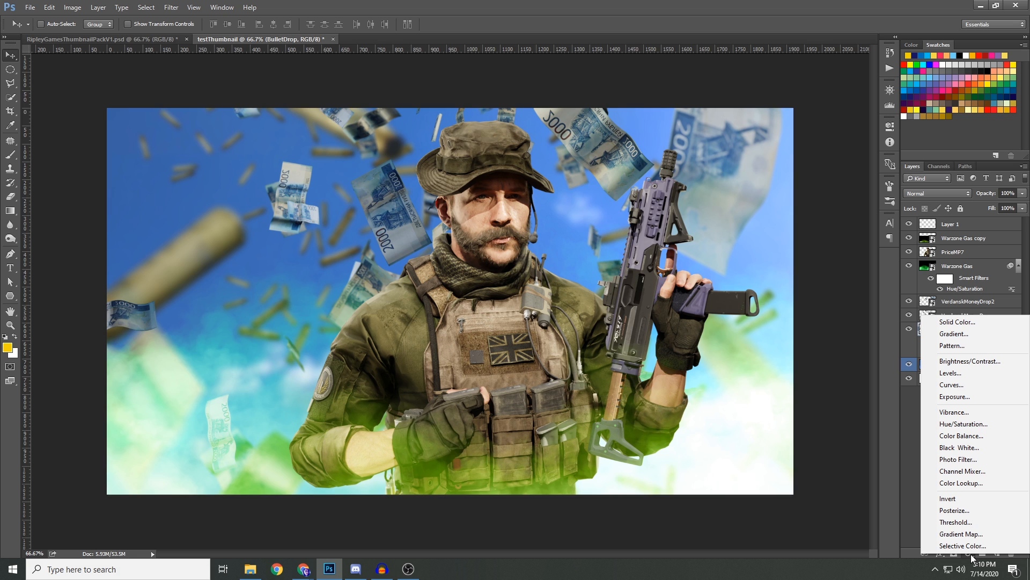
pyautogui.click(959, 460)
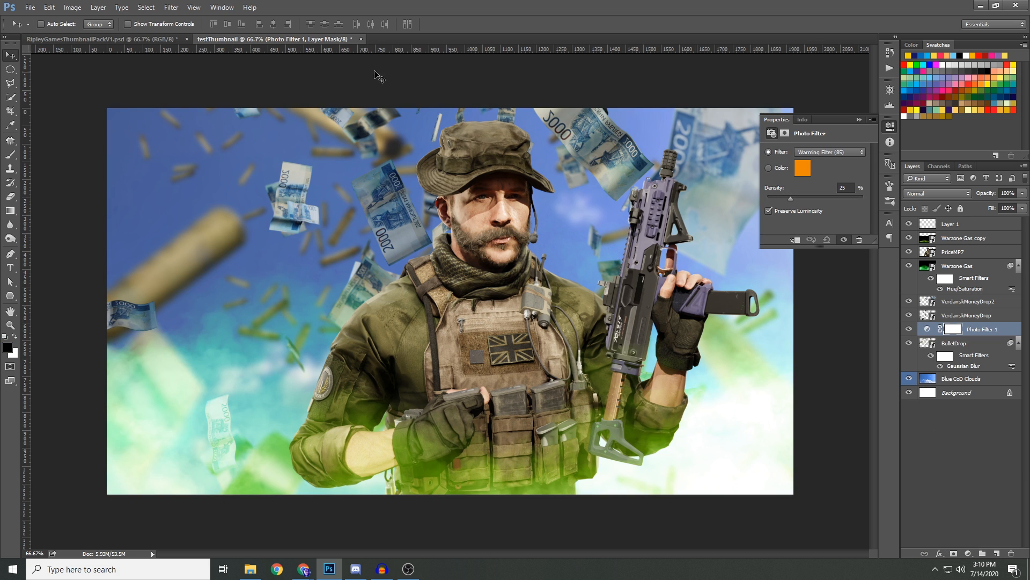
pyautogui.click(835, 152)
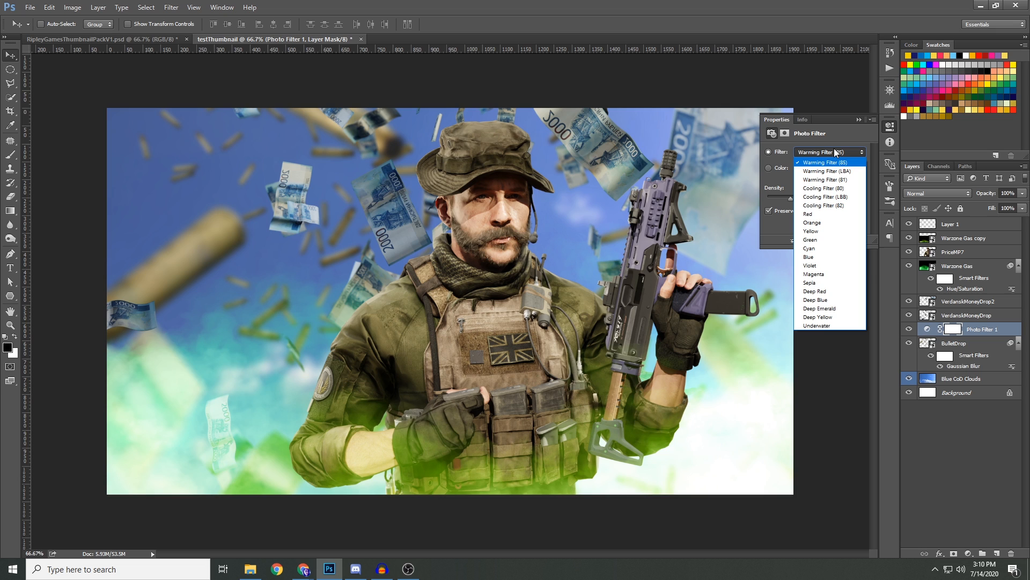
pyautogui.click(834, 205)
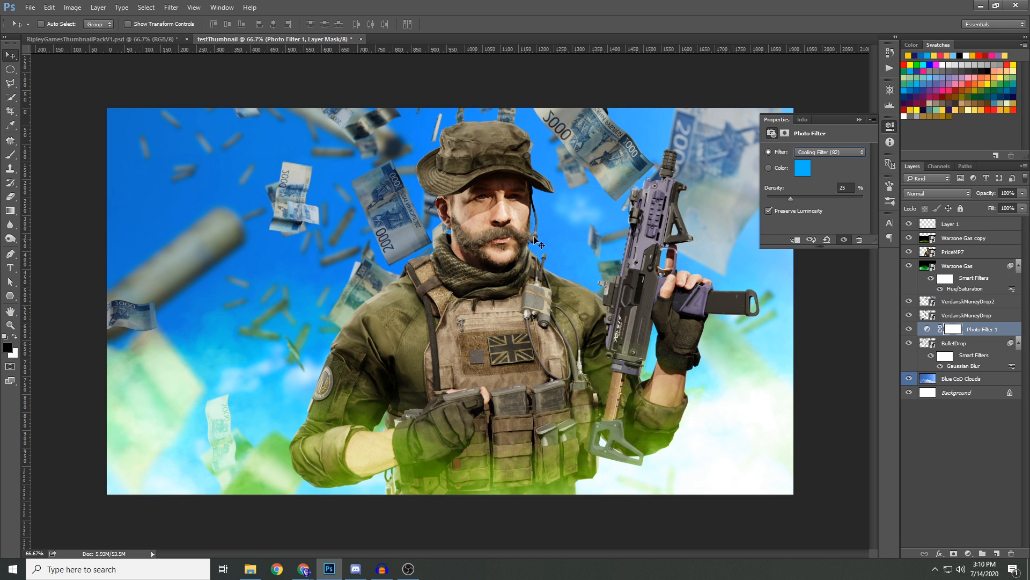
# Step: Clip the Photo Filter to the BulletDrop layer and set its density to 48%
pyautogui.moveTo(975, 338); pyautogui.dragTo(972, 332)
pyautogui.press('alt')
pyautogui.keyDown('alt'); pyautogui.click(971, 333); pyautogui.keyUp('alt')
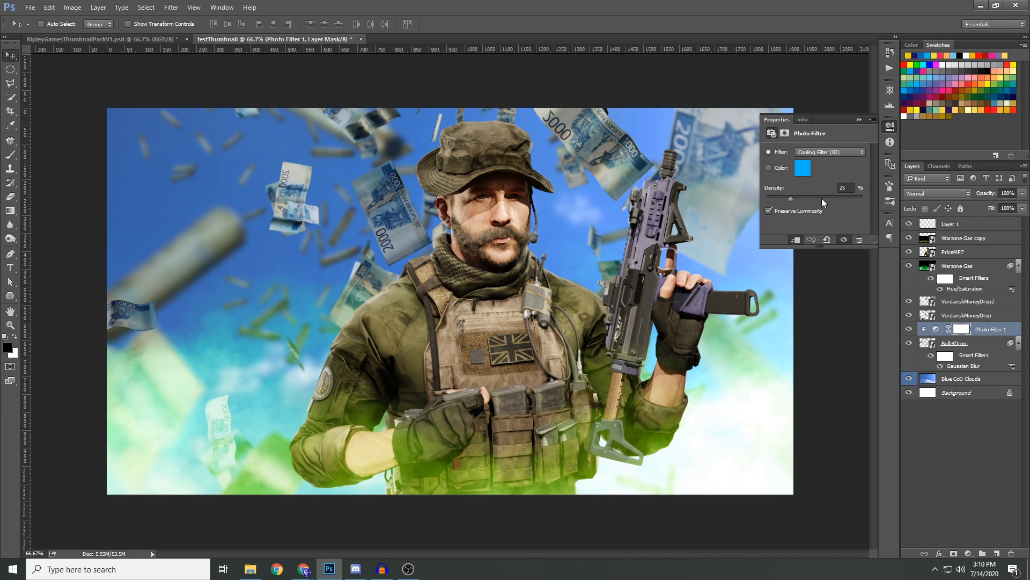
pyautogui.moveTo(791, 198); pyautogui.dragTo(809, 198)
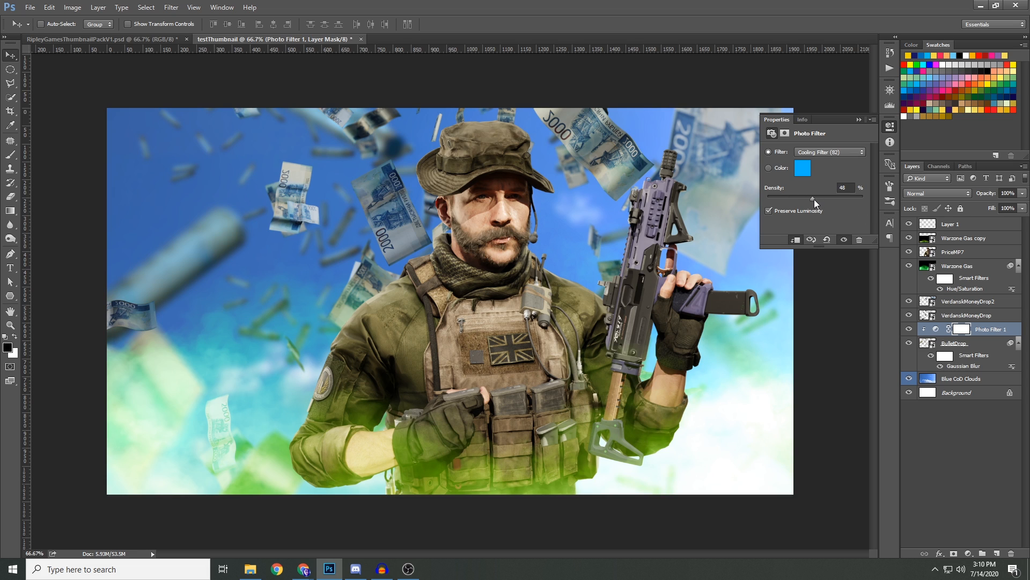
pyautogui.click(860, 119)
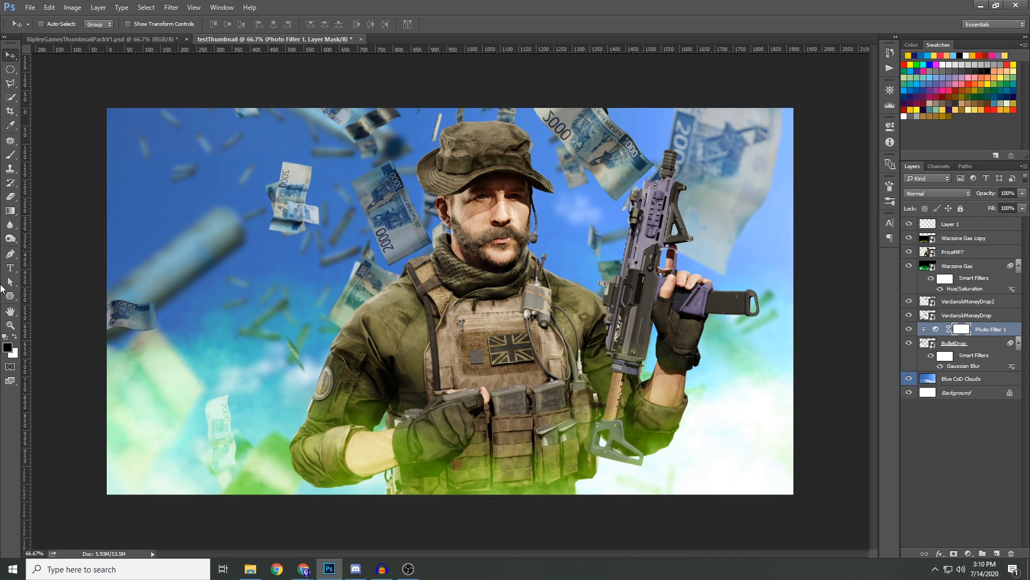
# Step: Switch to RipleyGamesThumbnailPackV1.psd, hide and collapse the FX group, and show the Red Tag group under Banners and Tags
pyautogui.click(110, 40)
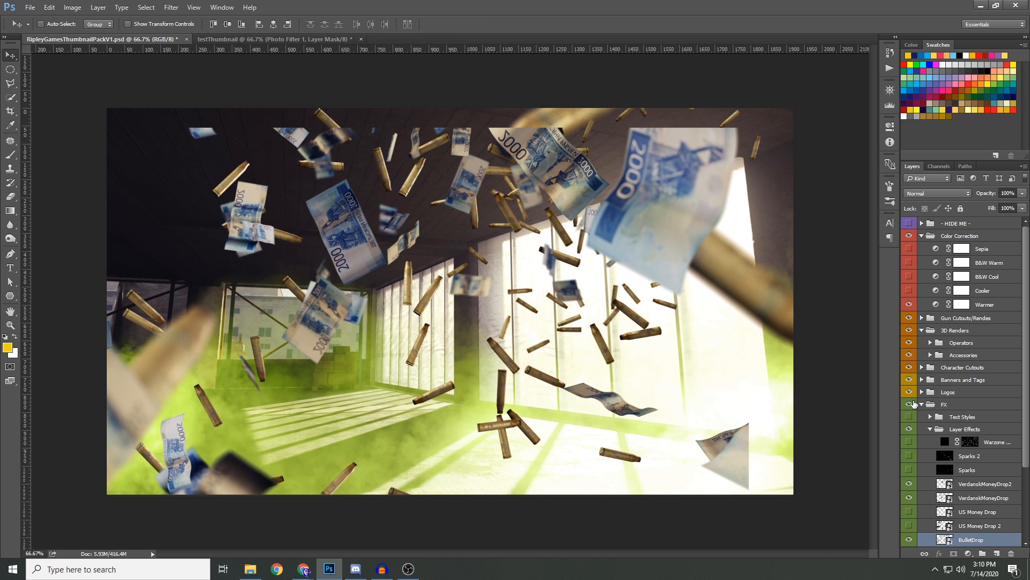
pyautogui.click(910, 404)
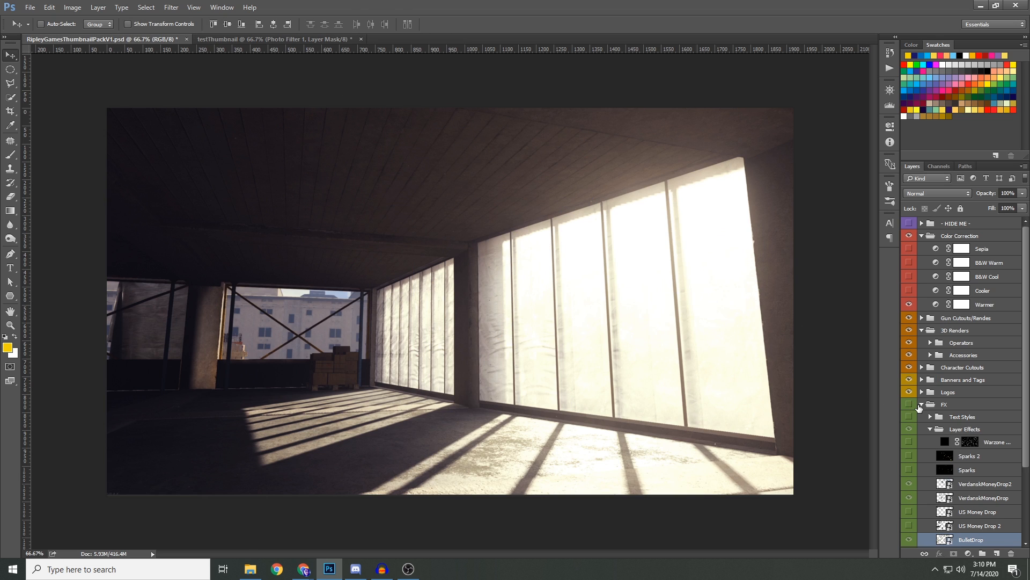
pyautogui.click(920, 405)
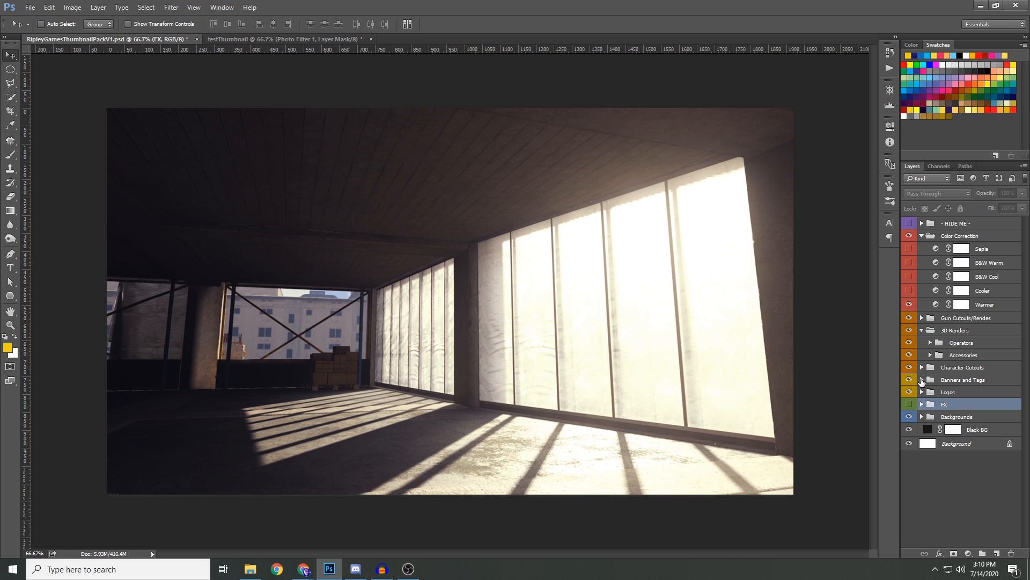
pyautogui.click(921, 380)
pyautogui.click(960, 392)
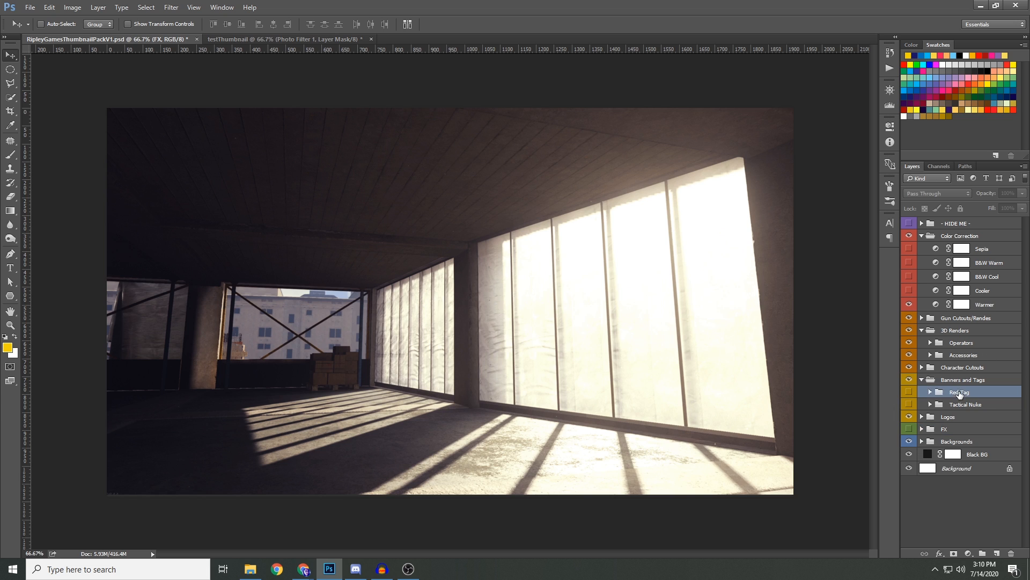
pyautogui.click(909, 392)
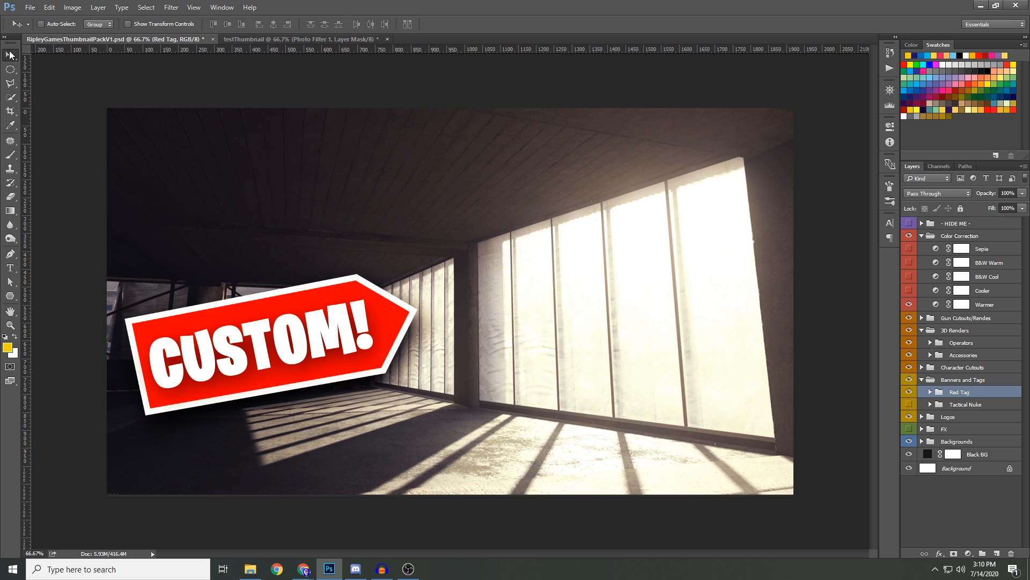
# Step: Copy the Red Tag group into testThumbnail, move it to the top of the layer stack, and place it over the image's lower-left area
pyautogui.moveTo(276, 348); pyautogui.dragTo(335, 324)
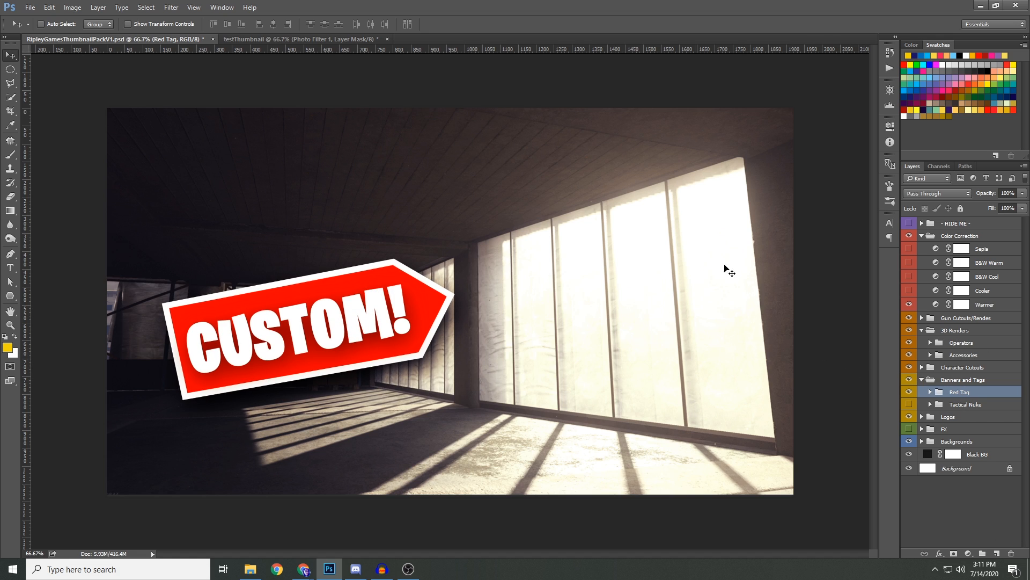
pyautogui.moveTo(304, 285); pyautogui.dragTo(265, 359)
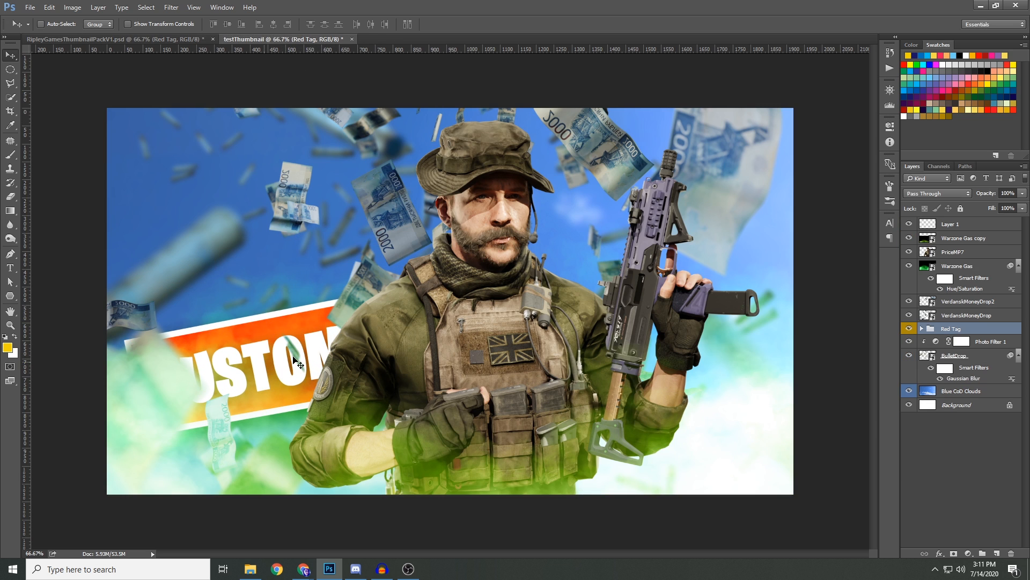
pyautogui.moveTo(953, 329); pyautogui.dragTo(923, 220)
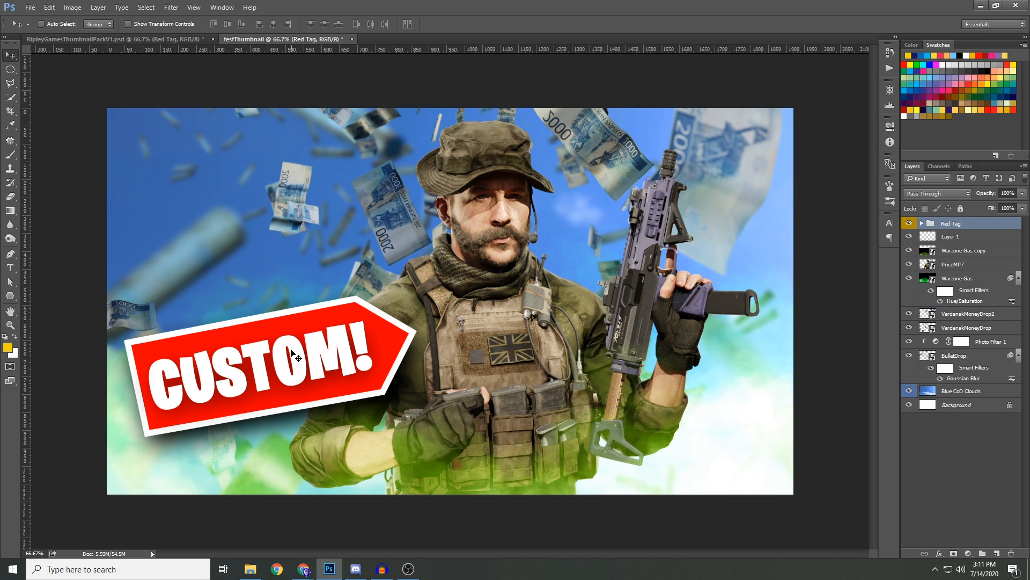
pyautogui.moveTo(290, 357); pyautogui.dragTo(289, 376)
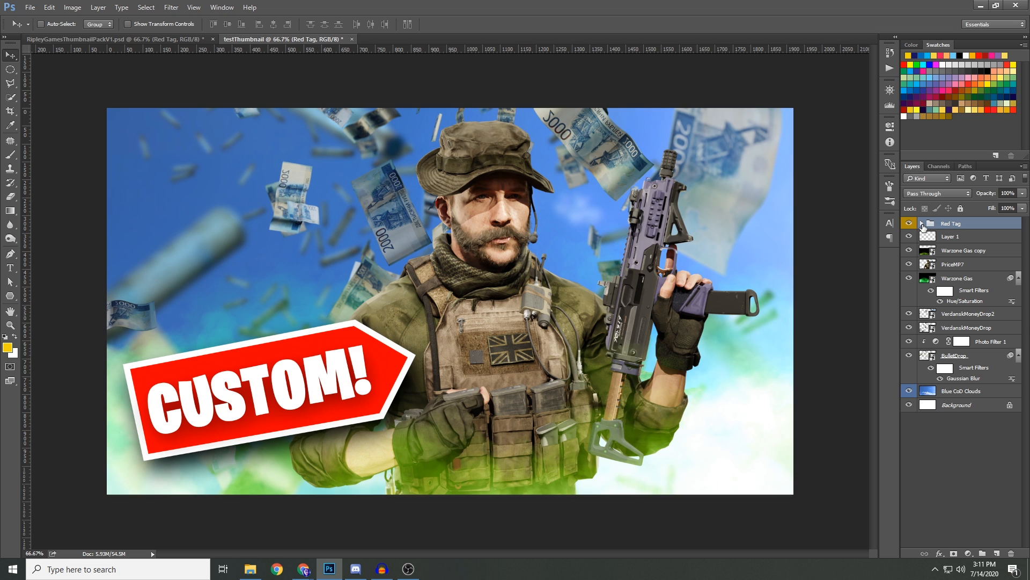
# Step: Expand the Red Tag group and change the tag's text to INSANE!
pyautogui.click(922, 225)
pyautogui.click(959, 237)
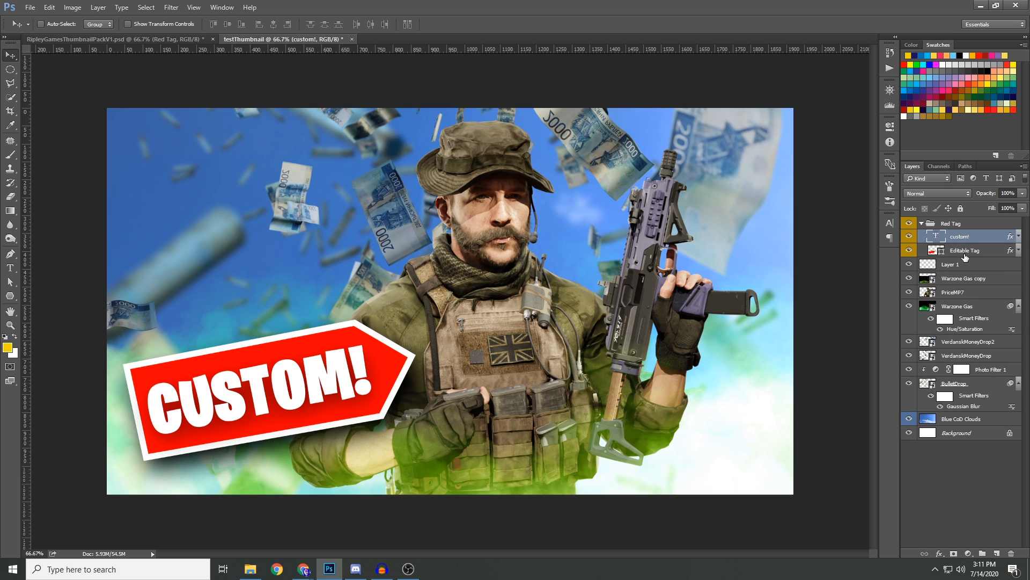
pyautogui.click(965, 252)
pyautogui.click(967, 239)
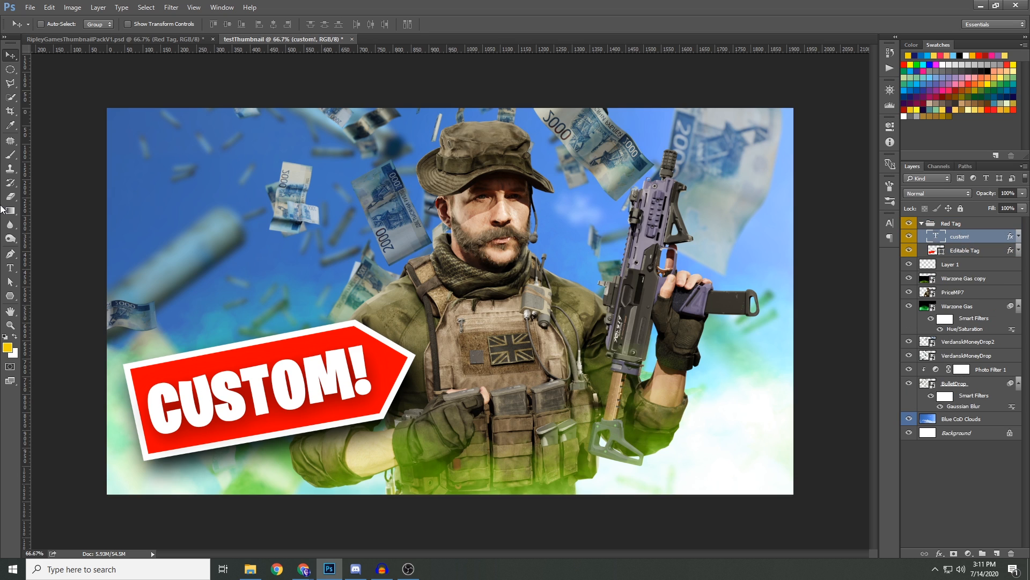
pyautogui.click(10, 267)
pyautogui.moveTo(353, 374); pyautogui.dragTo(116, 408)
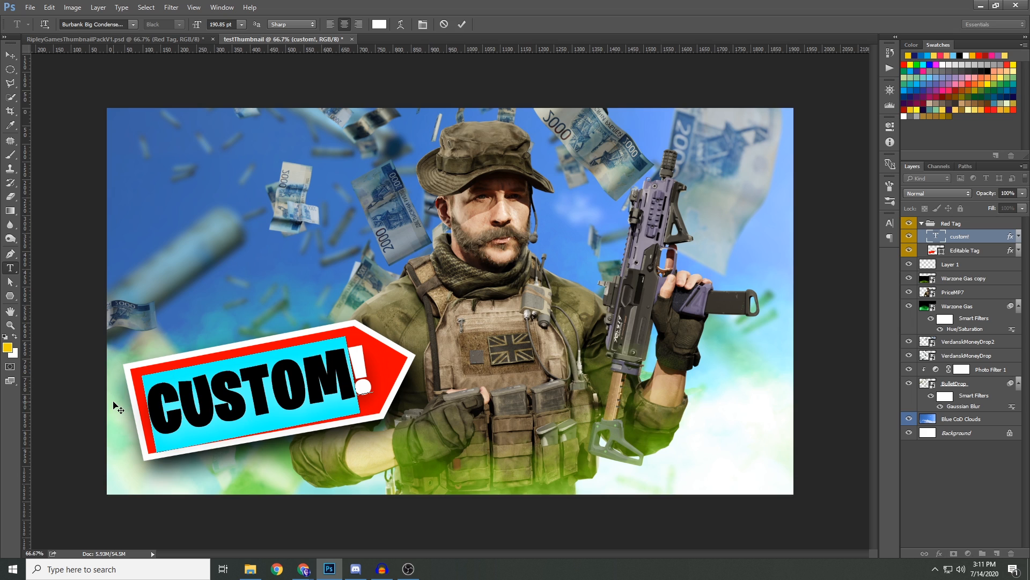
pyautogui.write('INSANE!')
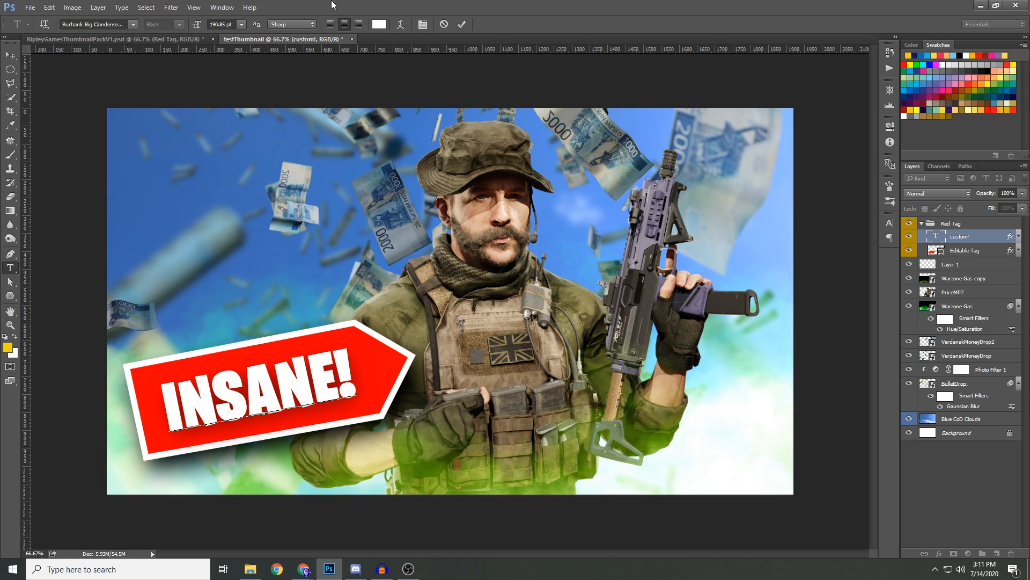
pyautogui.click(461, 24)
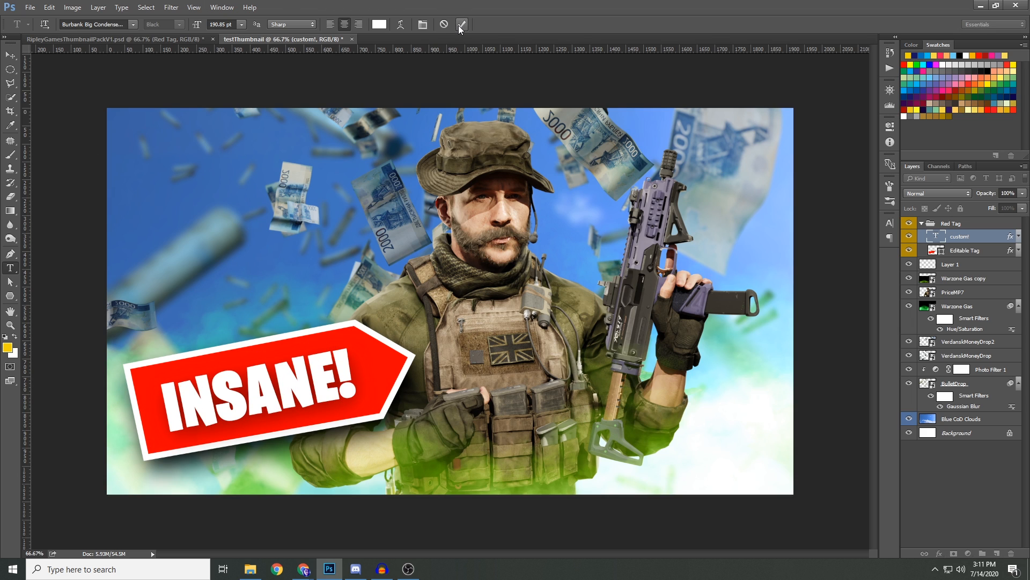
# Step: Reshape the Editable Tag outline with the Pen tool by moving its corner points inward to fit closely around INSANE!
pyautogui.click(960, 252)
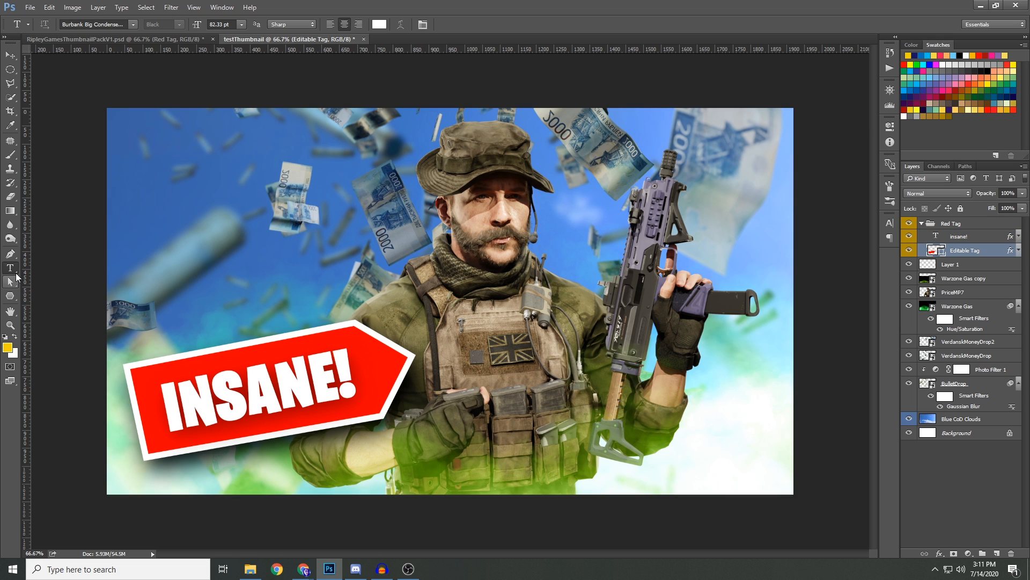
pyautogui.click(10, 253)
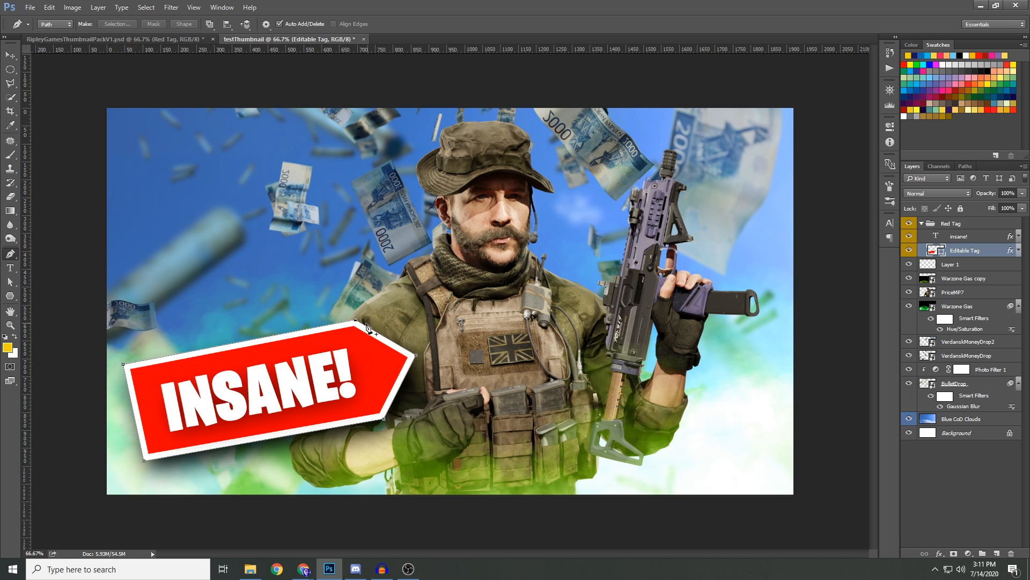
pyautogui.moveTo(356, 320); pyautogui.dragTo(356, 336)
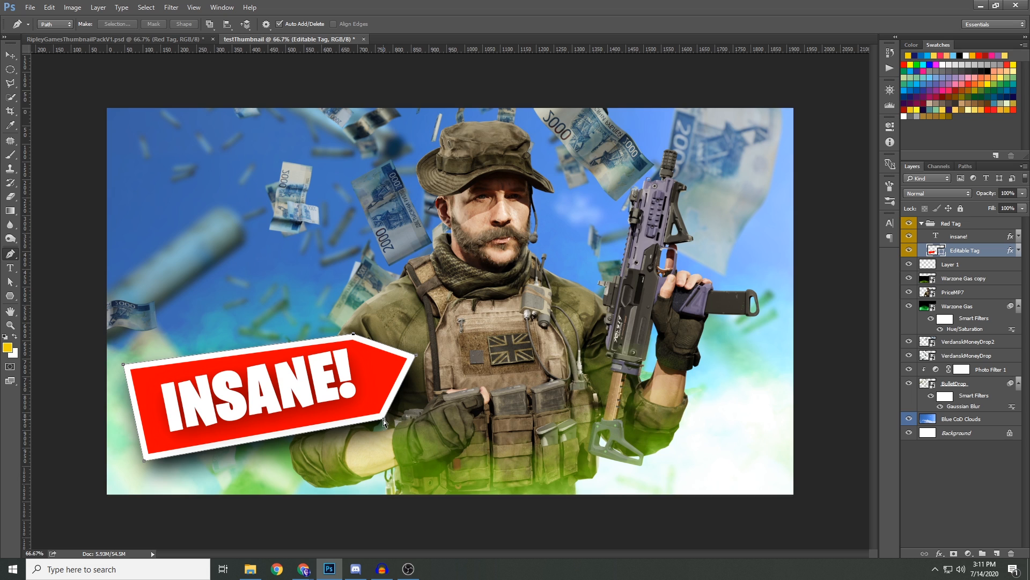
pyautogui.moveTo(383, 420); pyautogui.dragTo(363, 407)
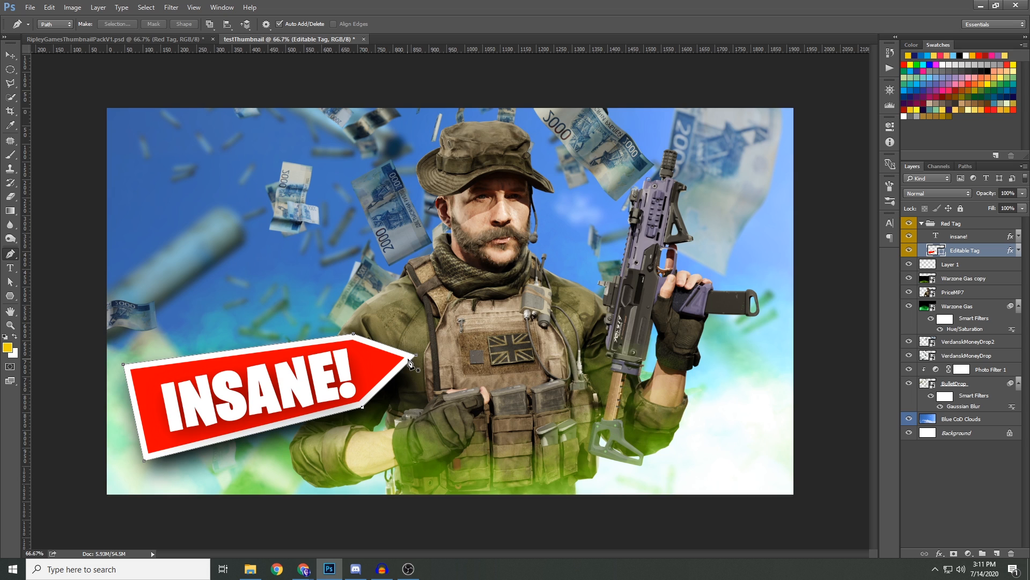
pyautogui.moveTo(415, 354); pyautogui.dragTo(390, 364)
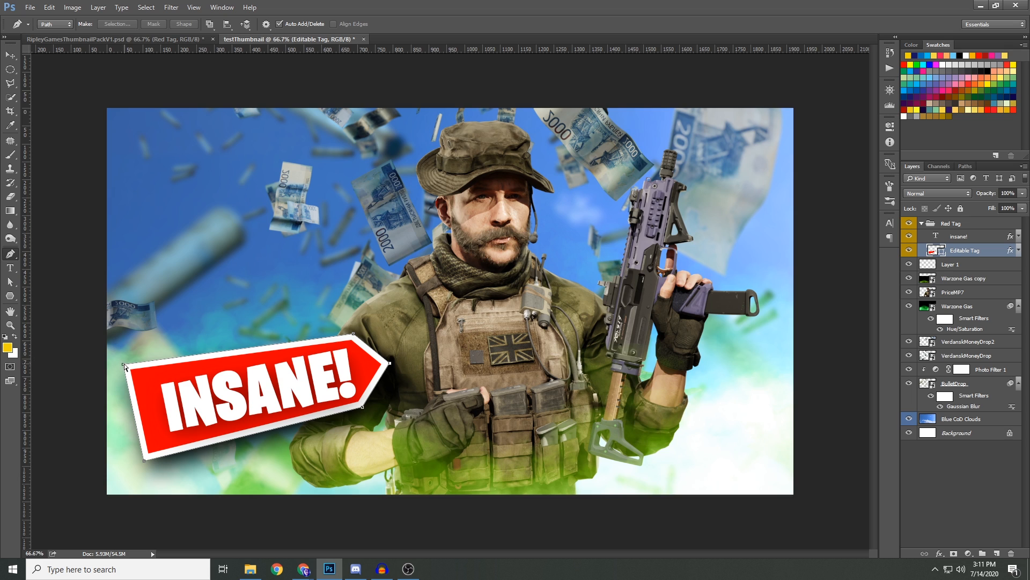
pyautogui.moveTo(124, 366); pyautogui.dragTo(146, 366)
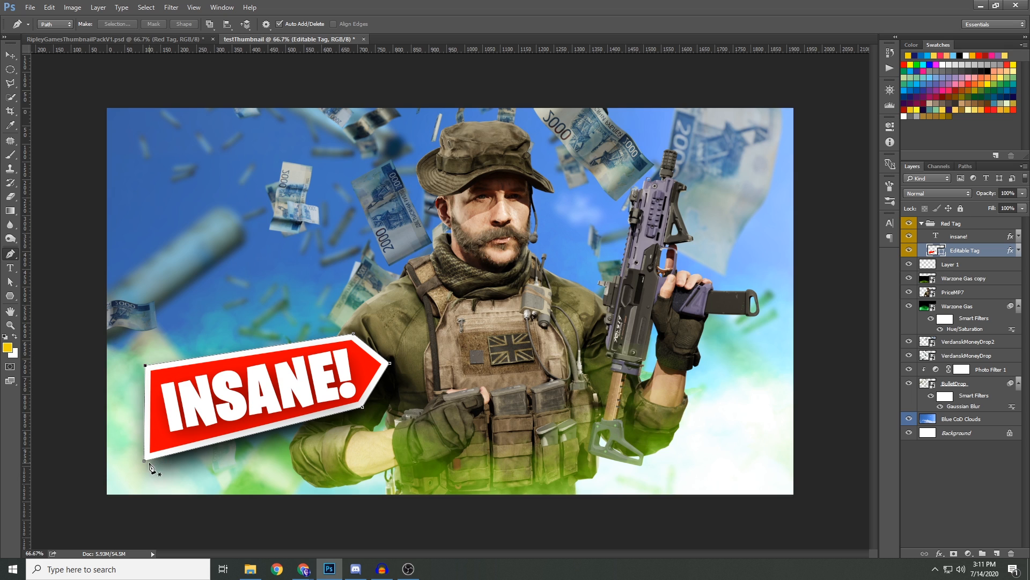
pyautogui.moveTo(145, 462); pyautogui.dragTo(158, 458)
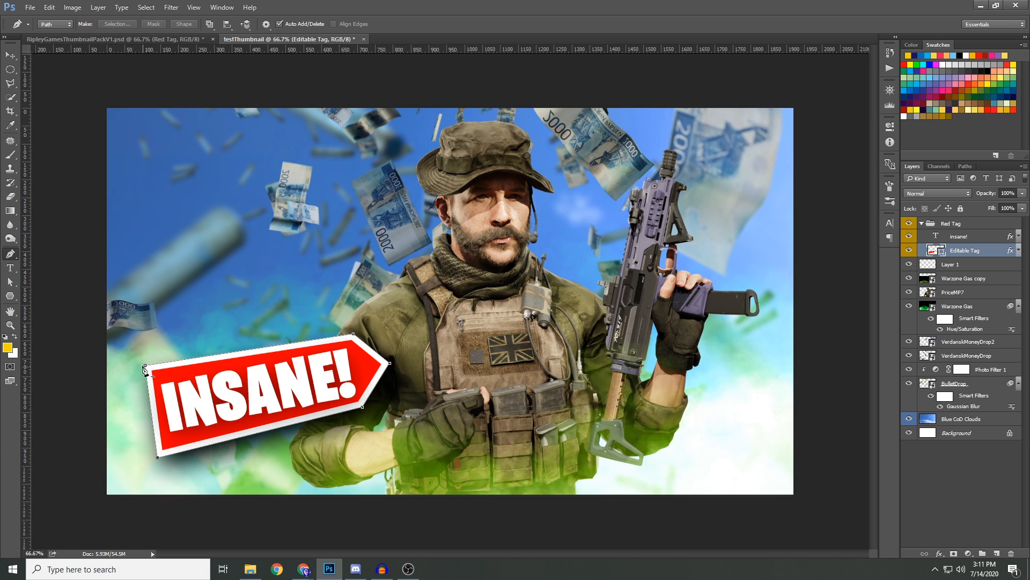
pyautogui.moveTo(145, 366); pyautogui.dragTo(138, 365)
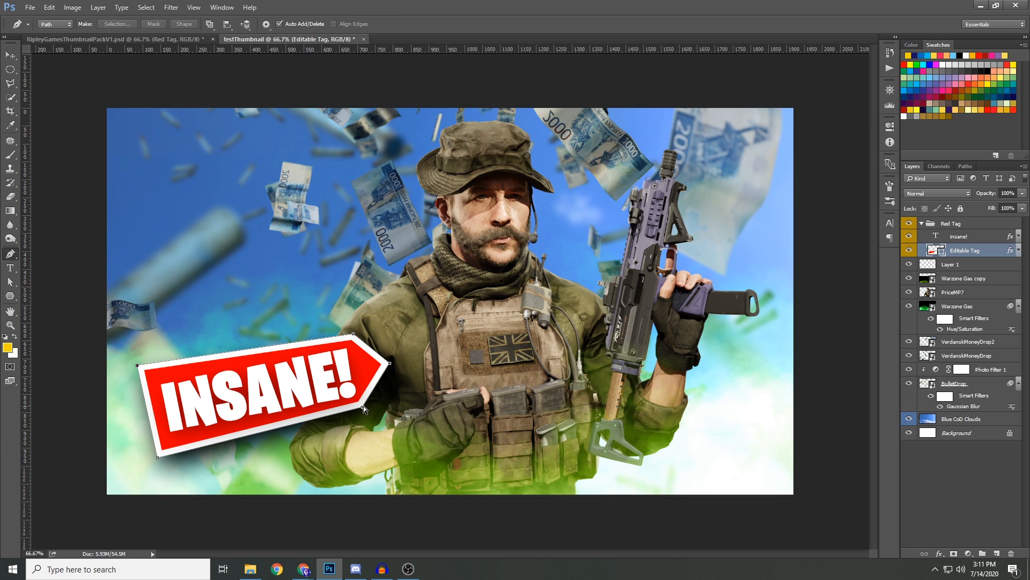
pyautogui.moveTo(363, 406); pyautogui.dragTo(368, 405)
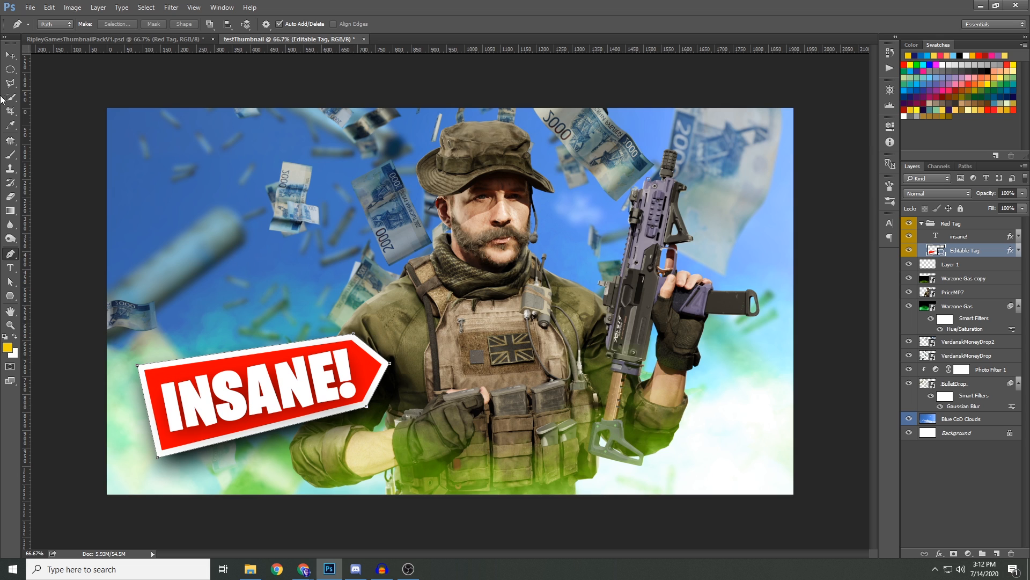
pyautogui.click(10, 55)
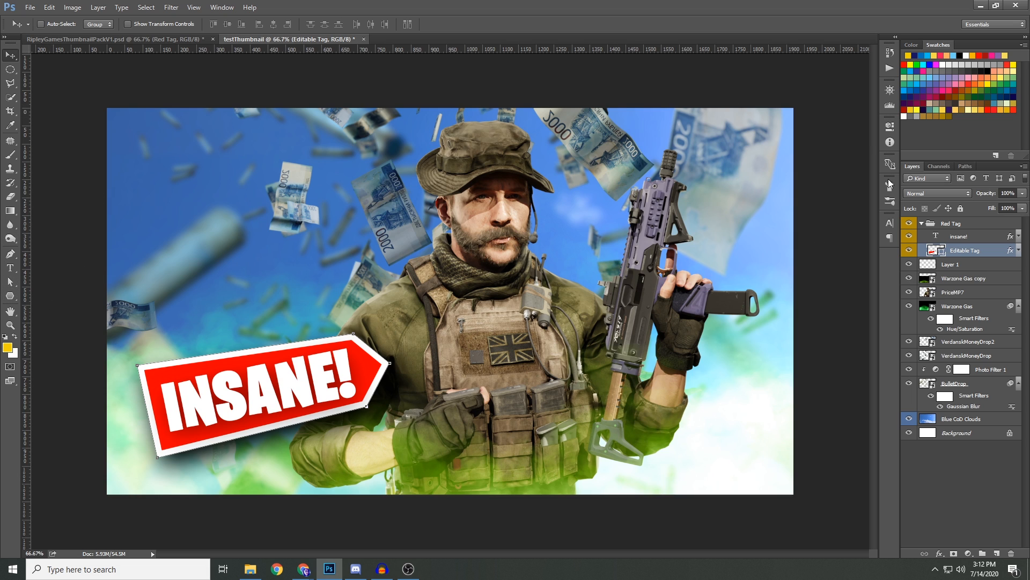
# Step: Change the Editable Tag shape's fill colour, trying two greens and settling on light blue
pyautogui.click(8, 283)
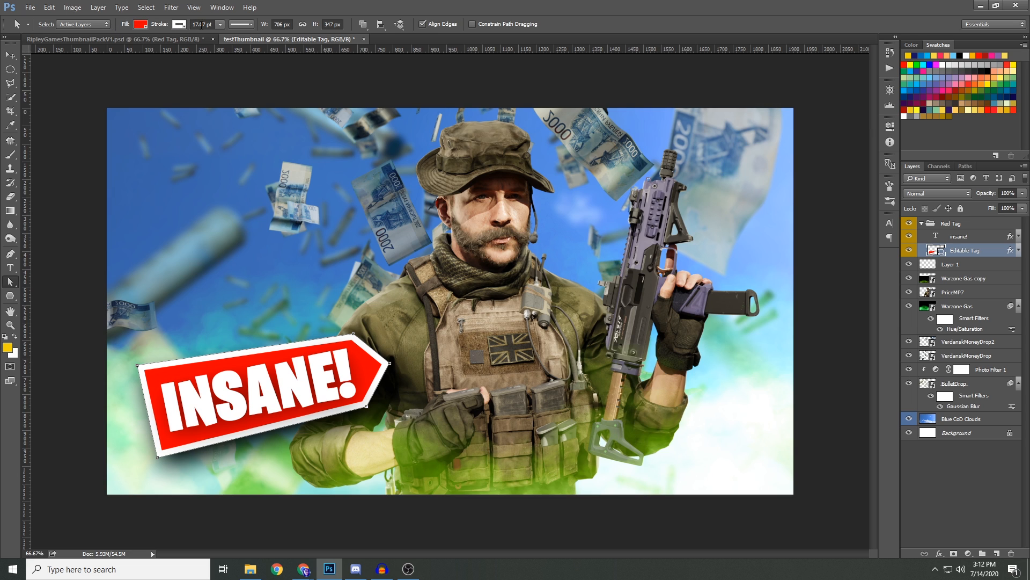
pyautogui.click(141, 25)
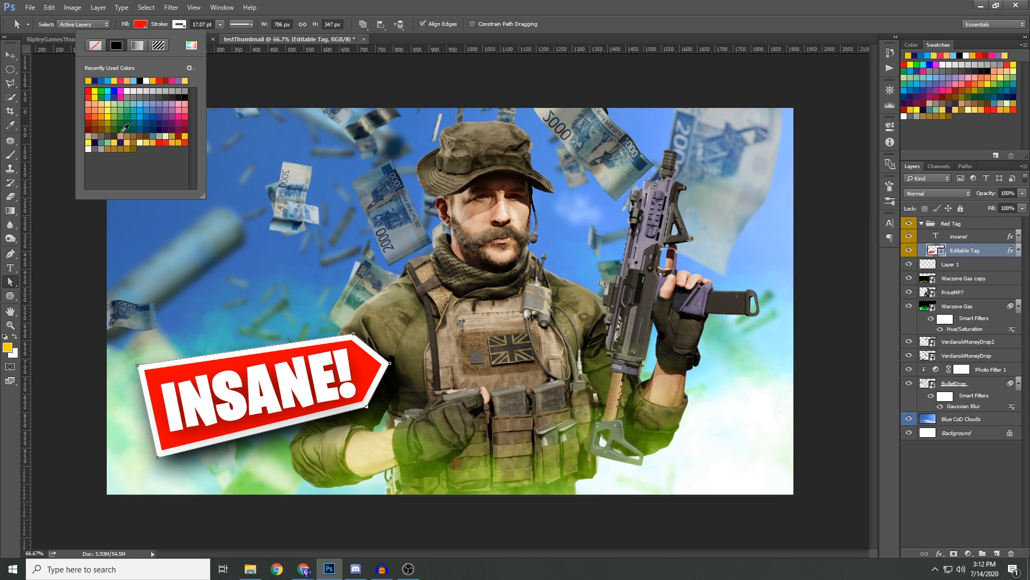
pyautogui.click(119, 111)
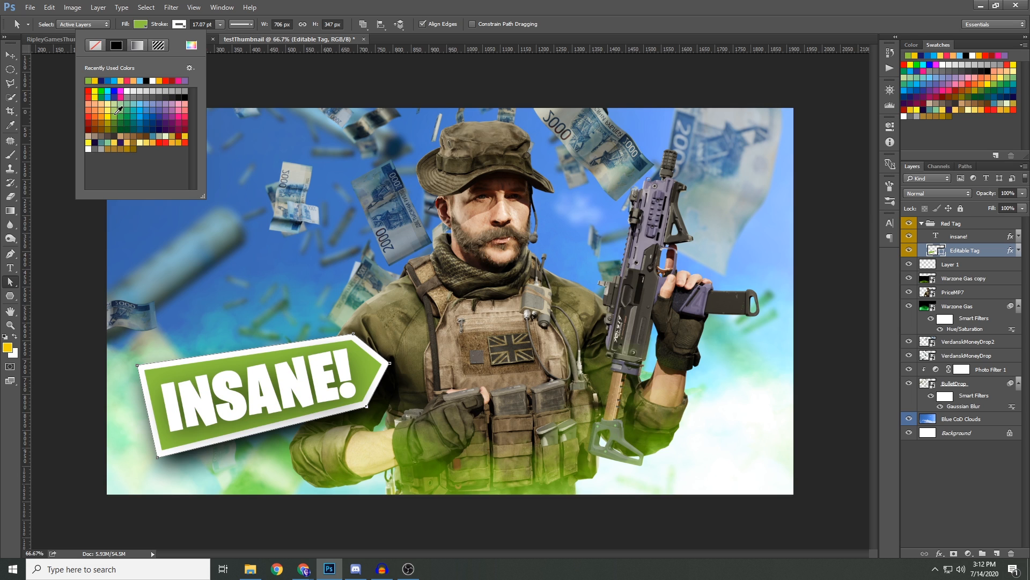
pyautogui.click(122, 115)
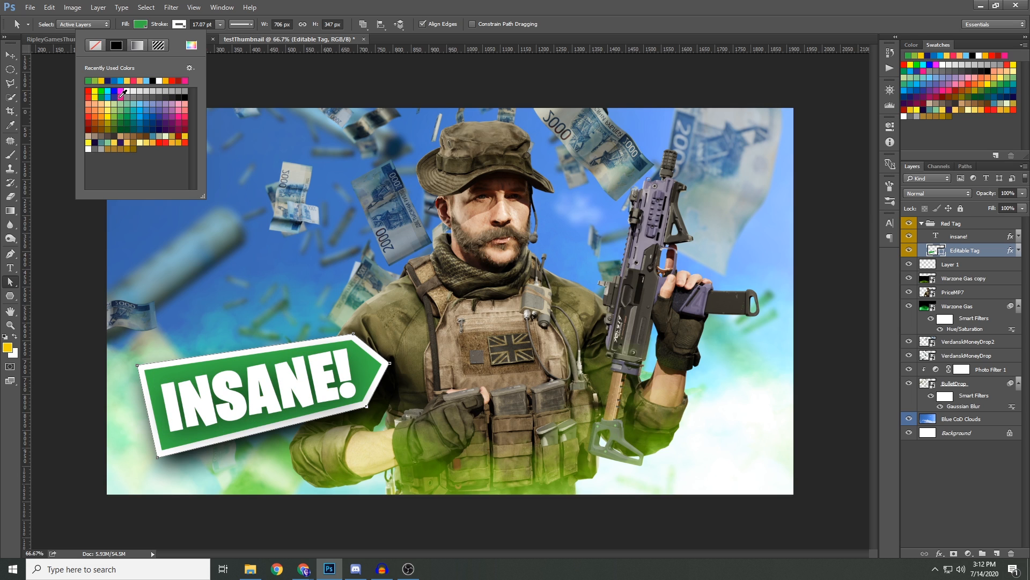
pyautogui.click(110, 95)
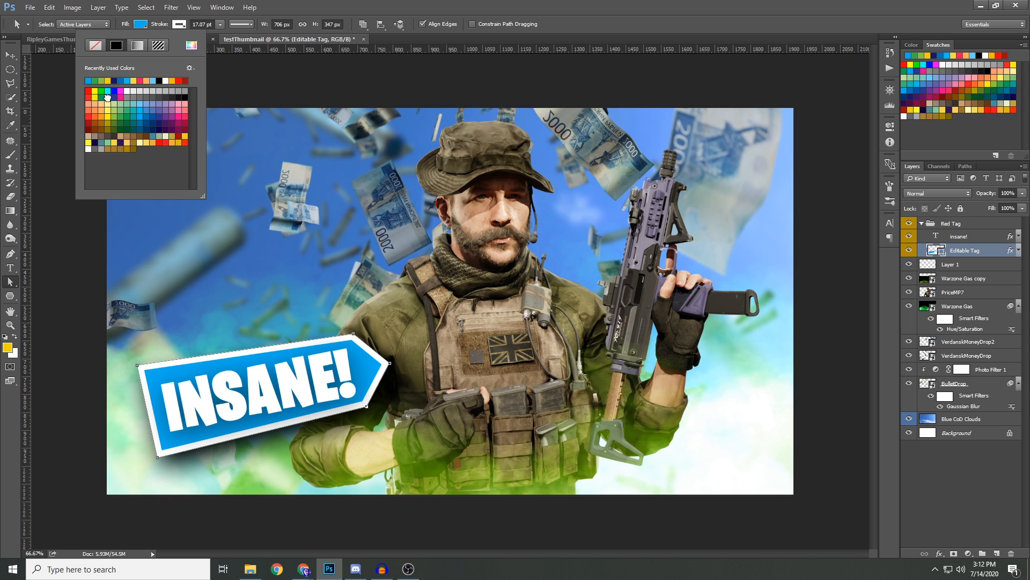
pyautogui.click(10, 54)
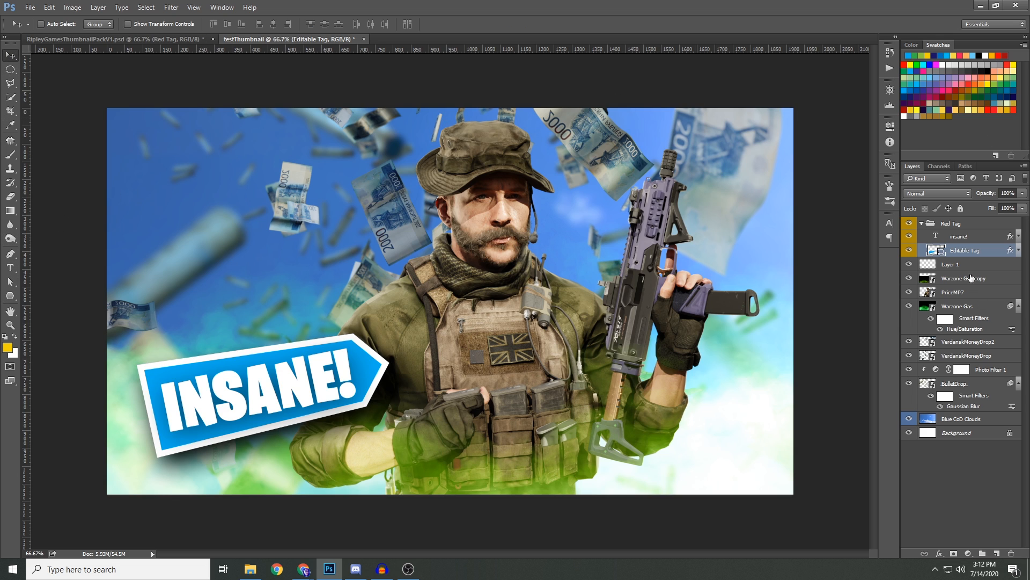
pyautogui.click(949, 239)
pyautogui.click(953, 255)
pyautogui.hotkey('ctrl', 't')
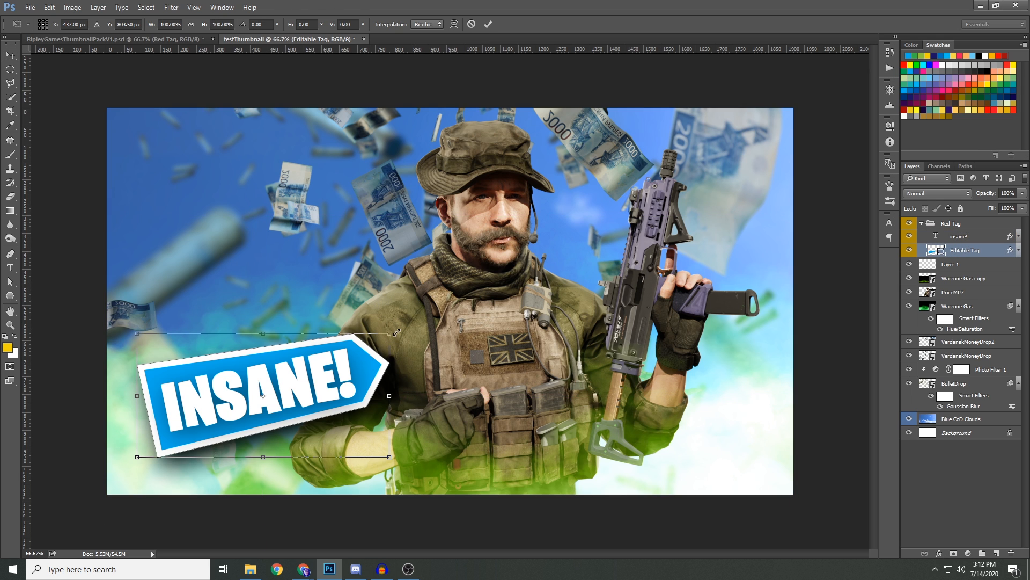
pyautogui.moveTo(396, 333)
pyautogui.mouseDown()
pyautogui.moveTo(462, 295)
pyautogui.moveTo(398, 333)
pyautogui.mouseUp()
pyautogui.click(9, 283)
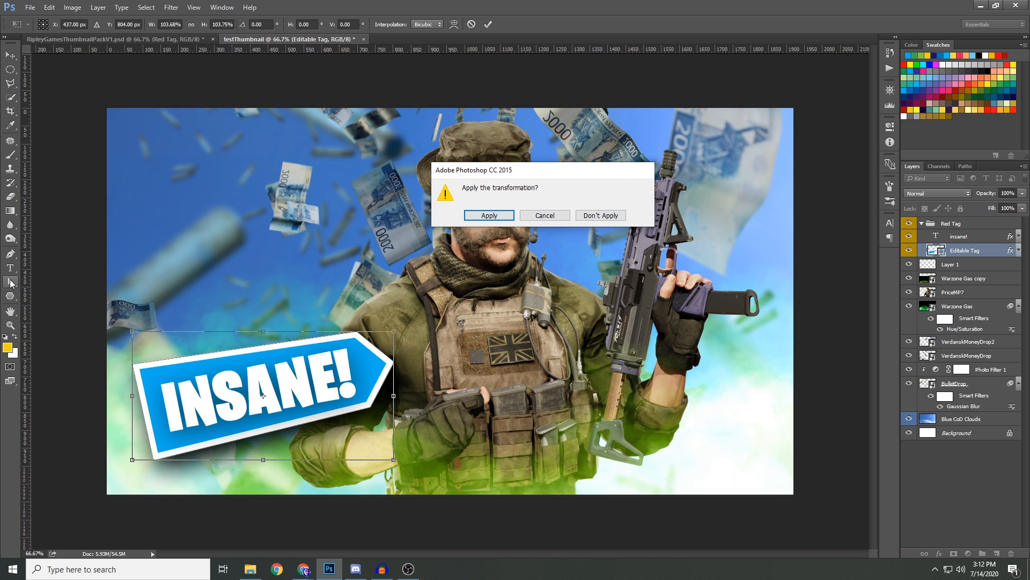
pyautogui.click(585, 213)
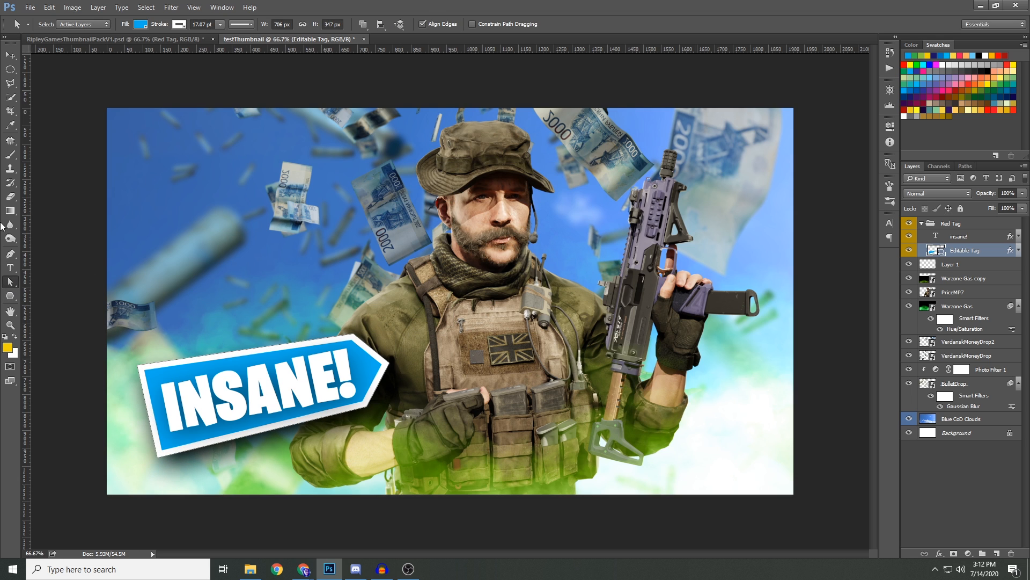
# Step: Try black, red, light blue and dark blue stroke colours on the Editable Tag shape, and return the stroke to white
pyautogui.click(182, 28)
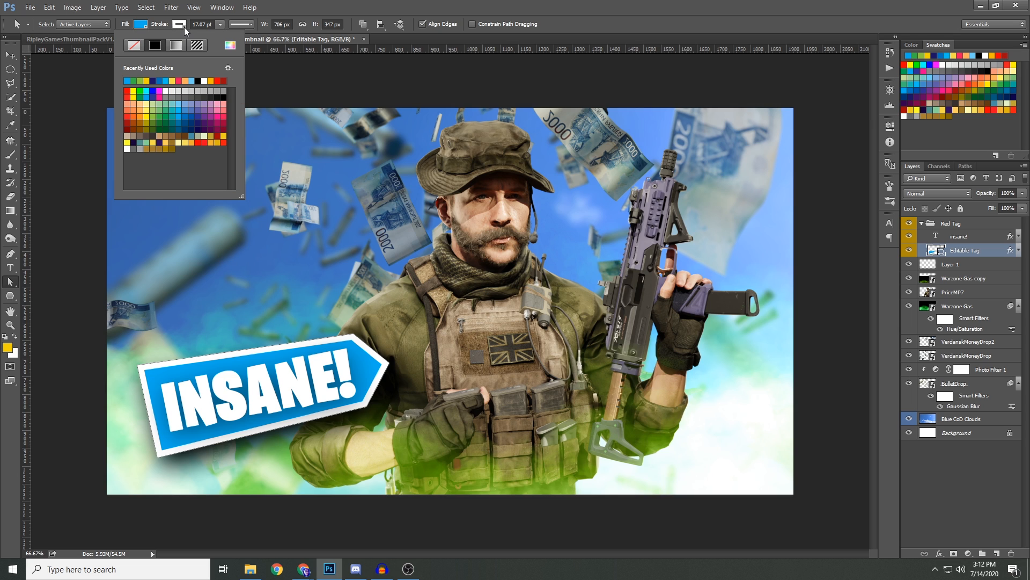
pyautogui.click(223, 97)
pyautogui.click(131, 114)
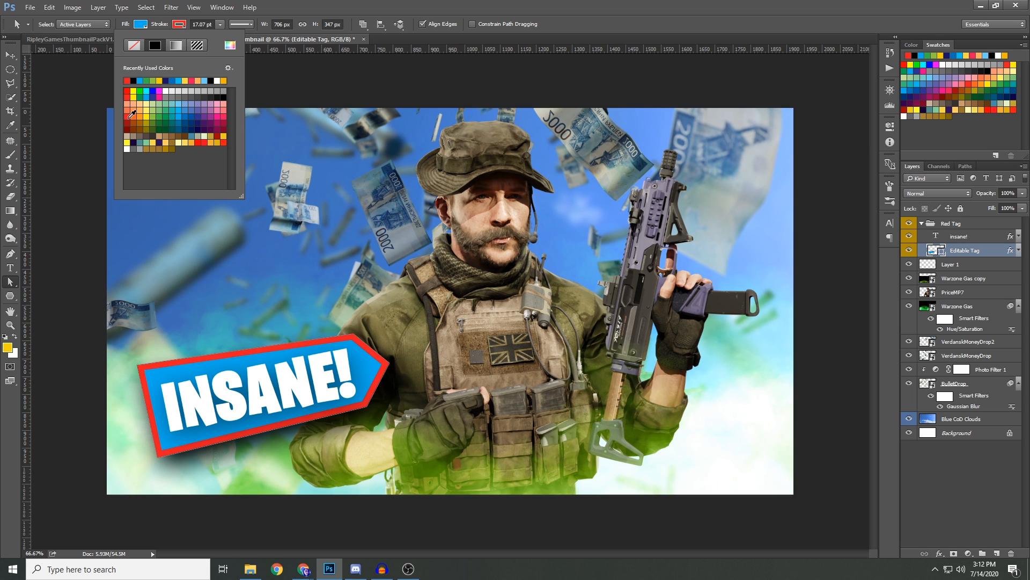
pyautogui.click(189, 104)
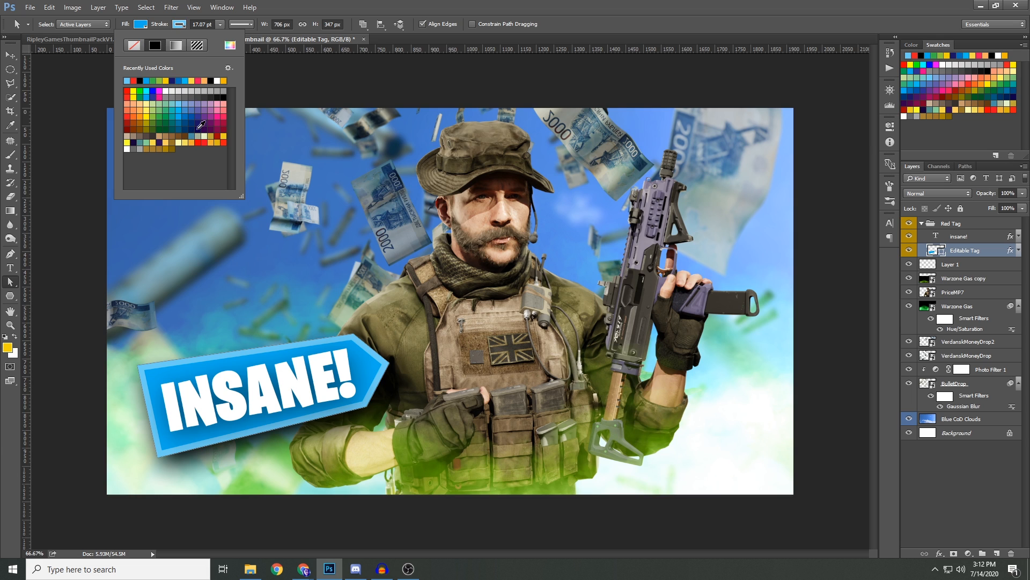
pyautogui.click(199, 128)
pyautogui.click(167, 90)
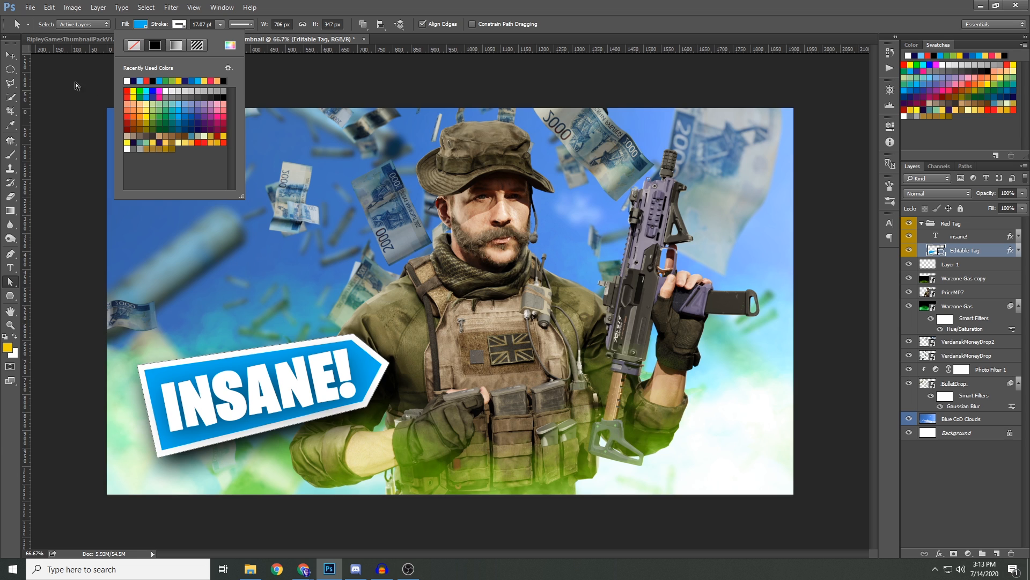
pyautogui.click(11, 55)
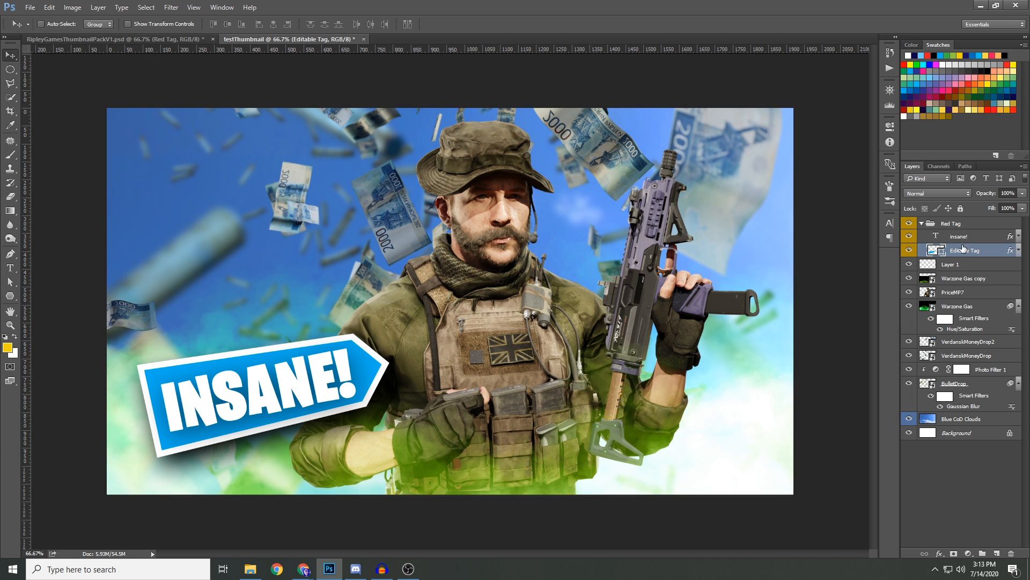
pyautogui.hotkey('ctrl', 't')
pyautogui.moveTo(128, 361); pyautogui.dragTo(312, 246)
pyautogui.hotkey('ctrl', 'z')
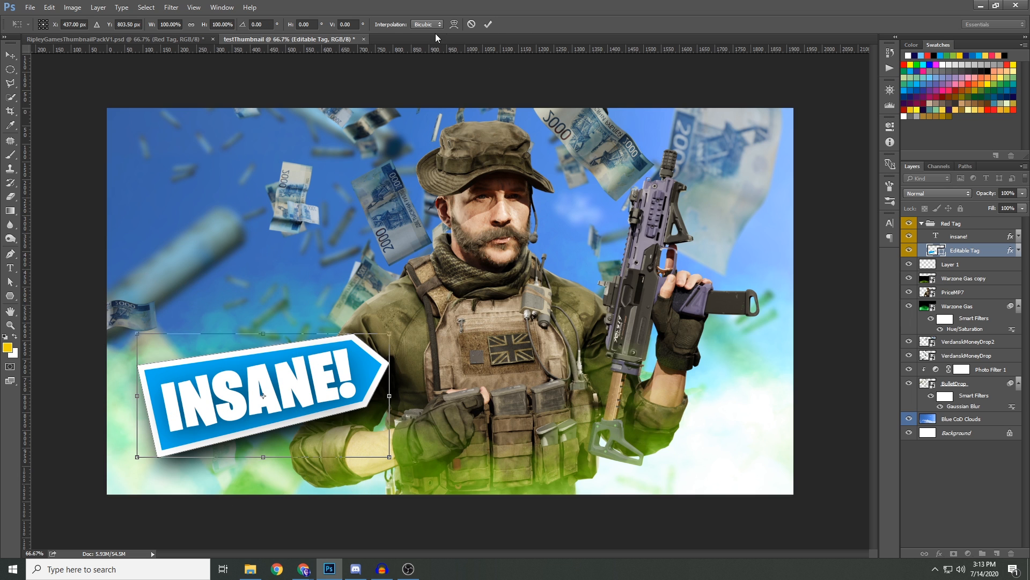
pyautogui.click(471, 25)
# Step: Collapse the Red Tag group, switch to RipleyGamesThumbnailPackV1.psd and collapse its Banners and Tags group
pyautogui.click(951, 238)
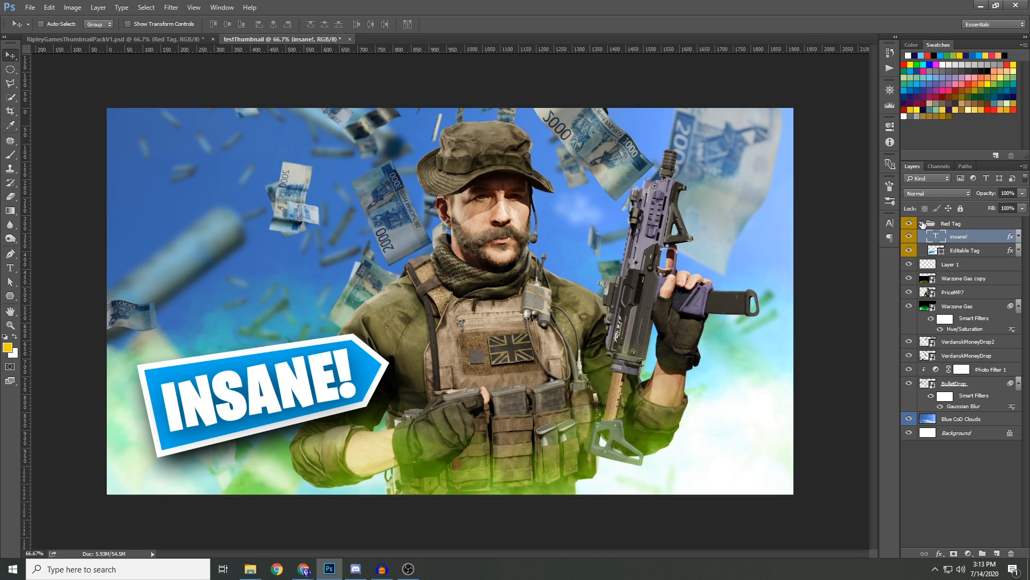
pyautogui.click(922, 223)
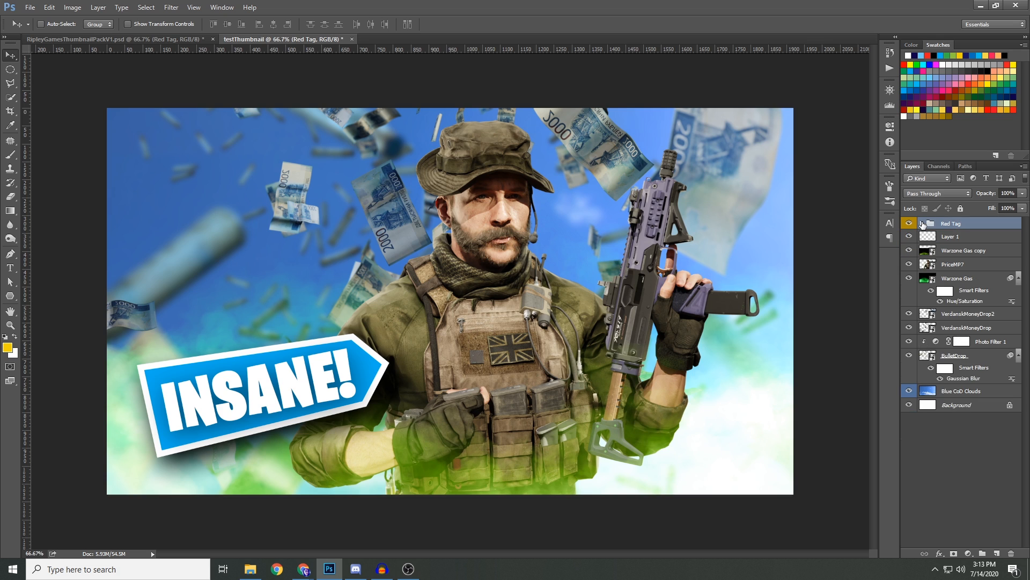
pyautogui.click(103, 38)
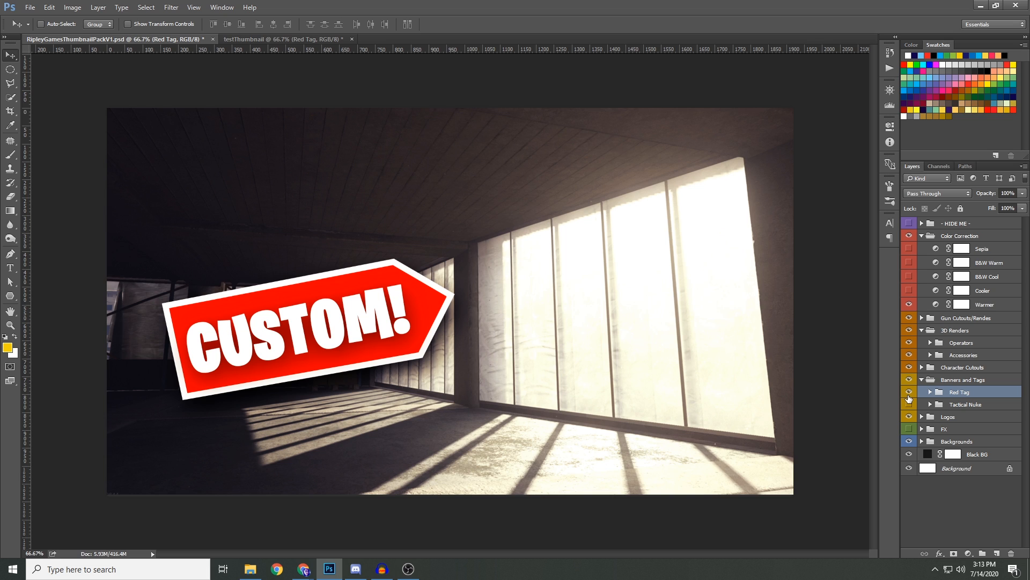
pyautogui.click(922, 380)
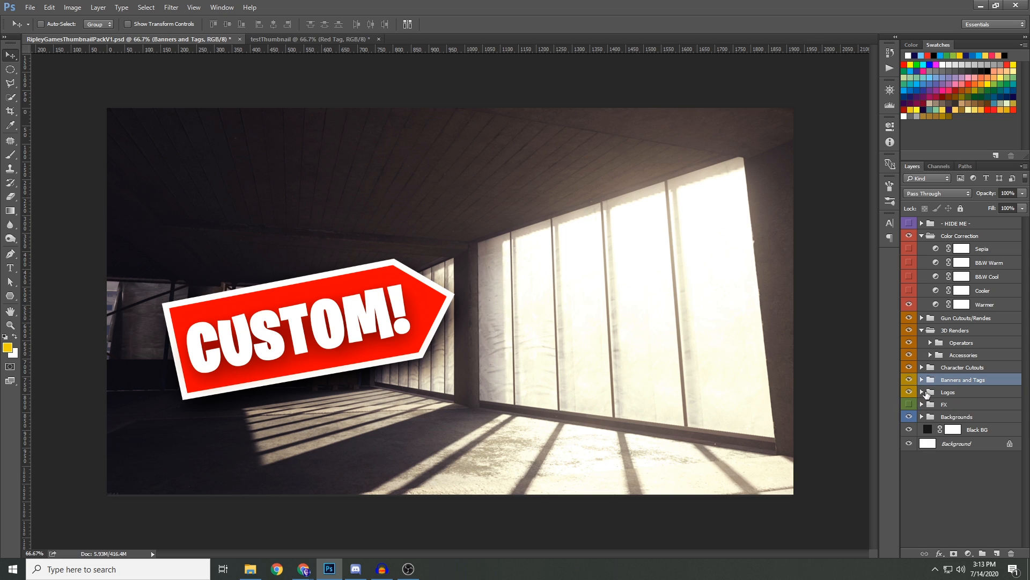
# Step: Show and expand the FX group and its Text Styles subgroup, with Banners and Tags and Layer Effects hidden
pyautogui.click(922, 404)
pyautogui.click(909, 404)
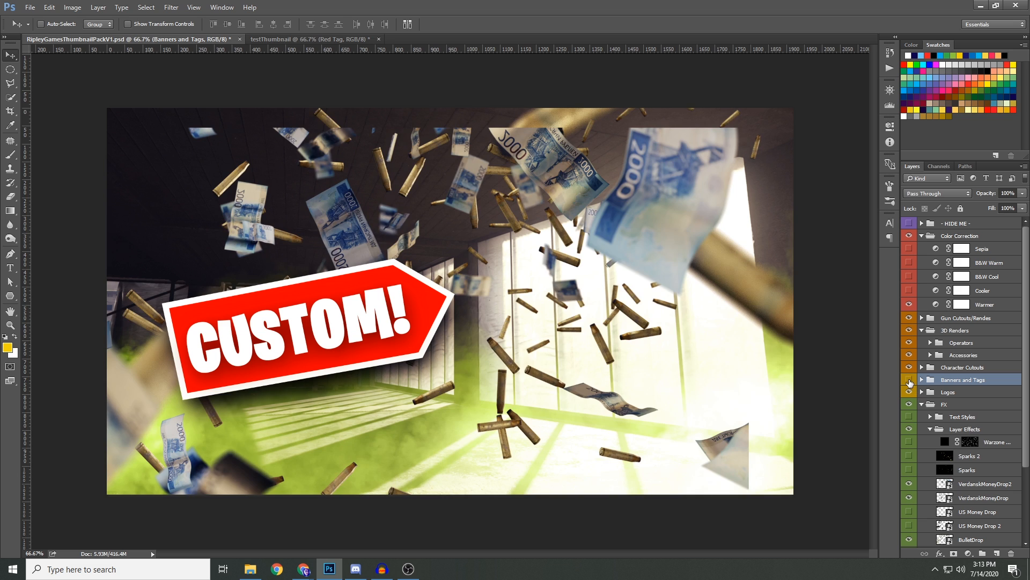
pyautogui.click(909, 380)
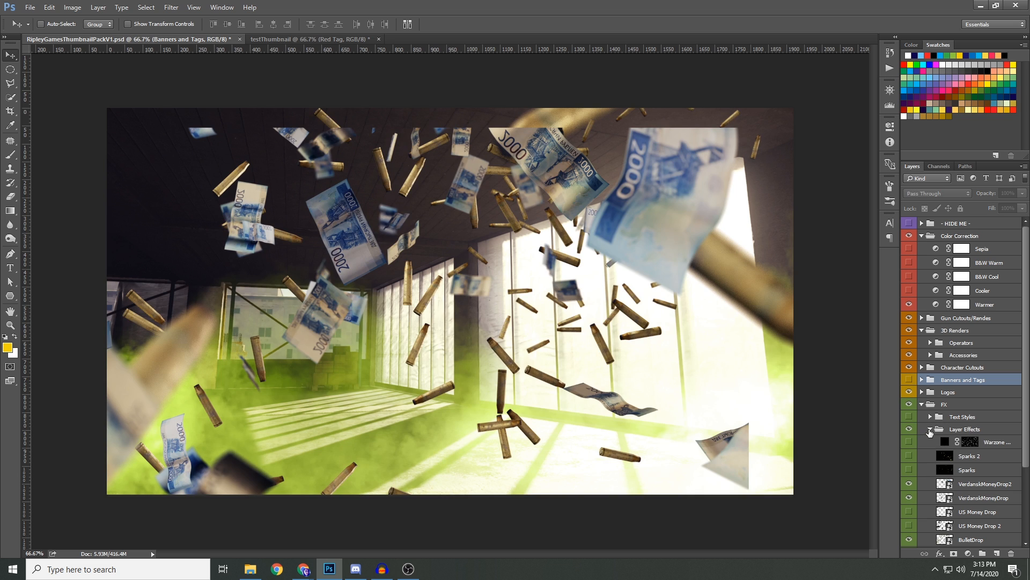
pyautogui.click(930, 429)
pyautogui.click(910, 428)
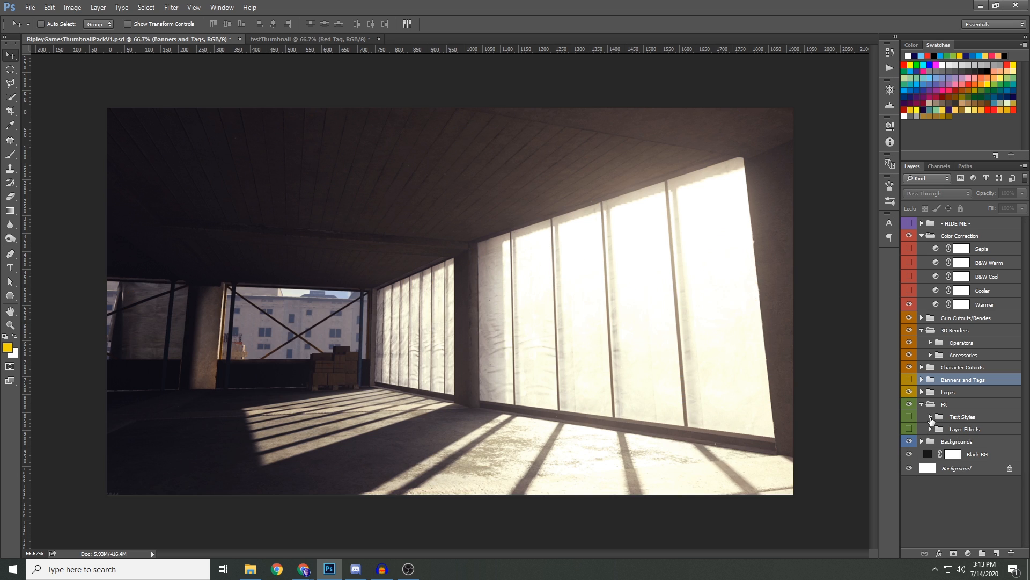
pyautogui.click(931, 418)
pyautogui.click(909, 417)
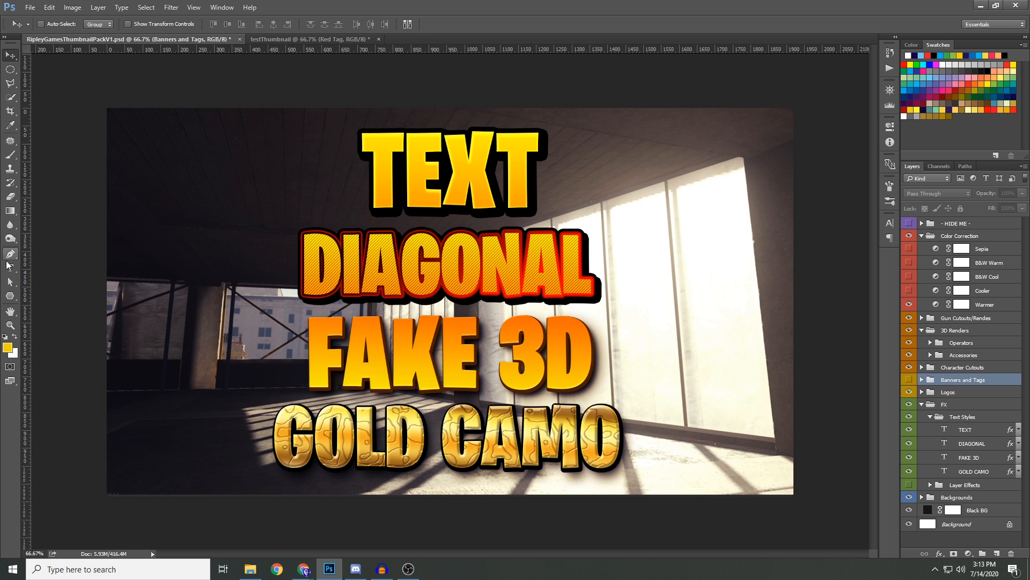
# Step: Copy the layer style of the FAKE 3D text layer in the Text Styles group
pyautogui.click(9, 270)
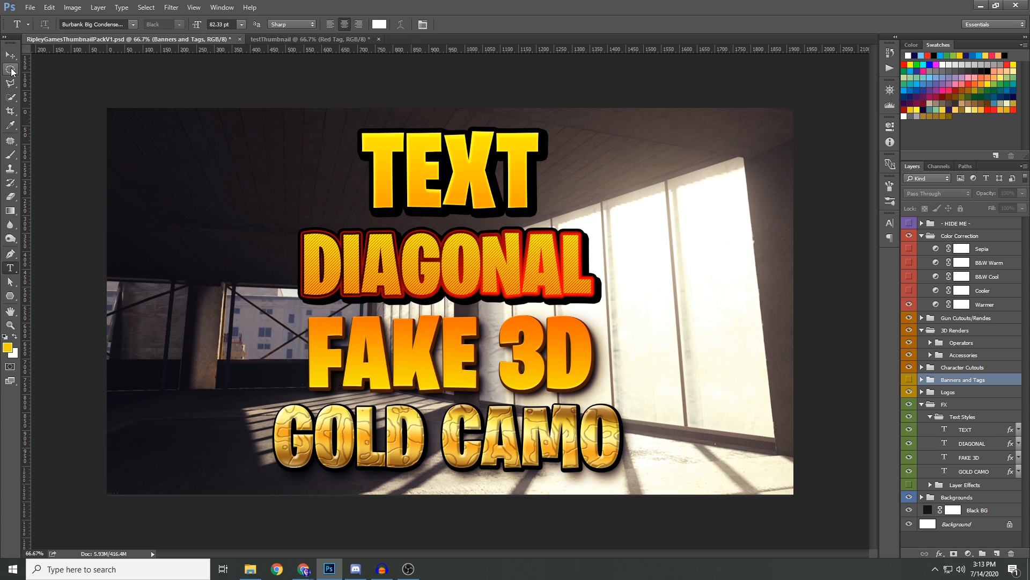
pyautogui.click(970, 459)
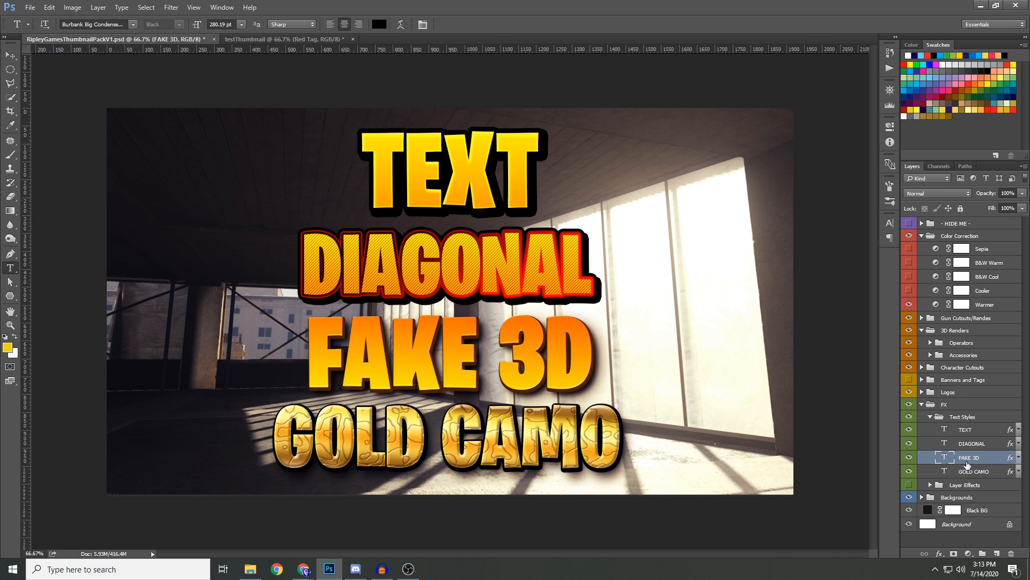
pyautogui.rightClick(970, 458)
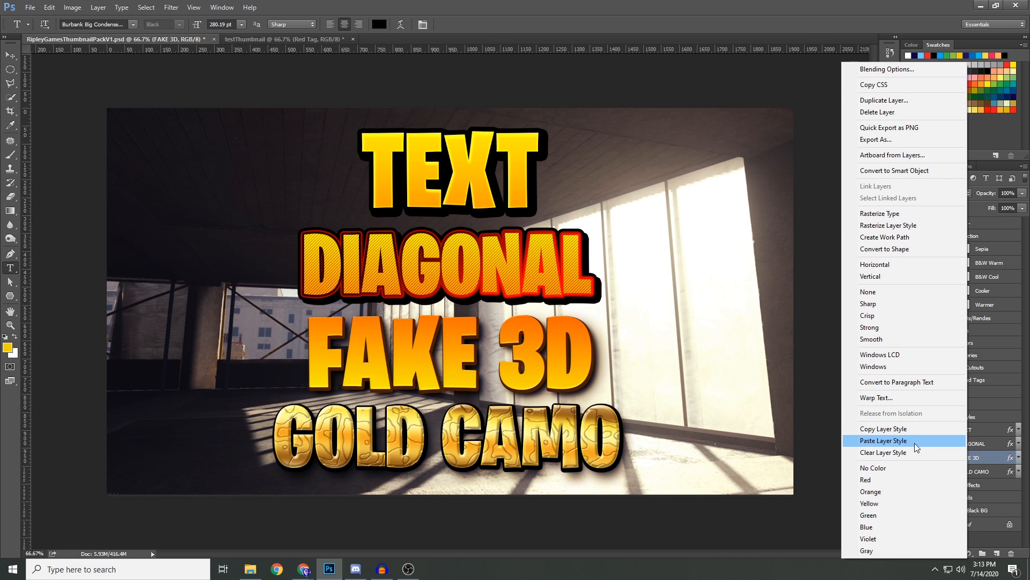
pyautogui.click(906, 428)
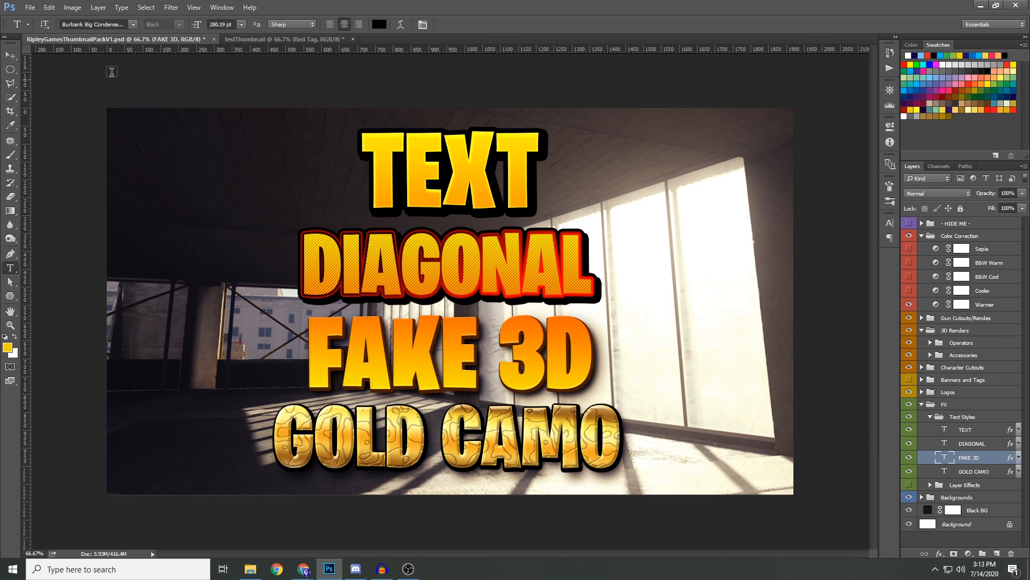
pyautogui.rightClick(969, 460)
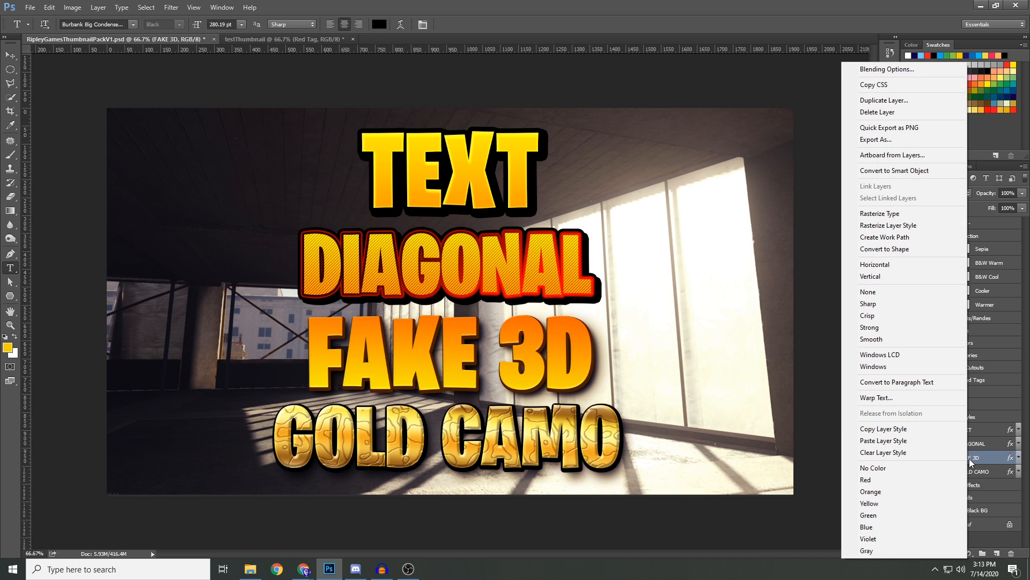
pyautogui.click(915, 429)
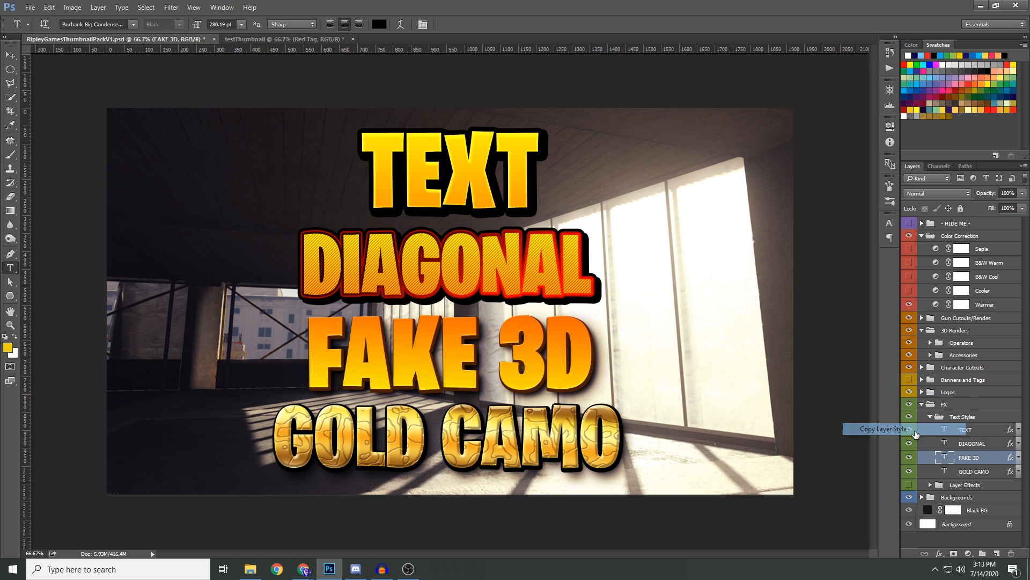
# Step: Switch to testThumbnail and add the two-line text "new mode" in the sky above the INSANE! tag
pyautogui.click(263, 37)
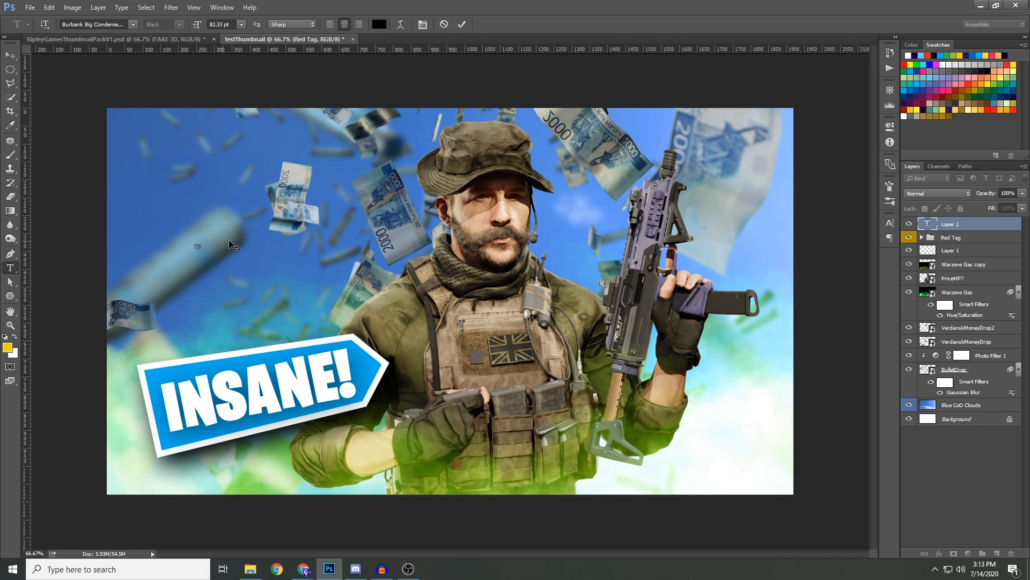
pyautogui.click(272, 177)
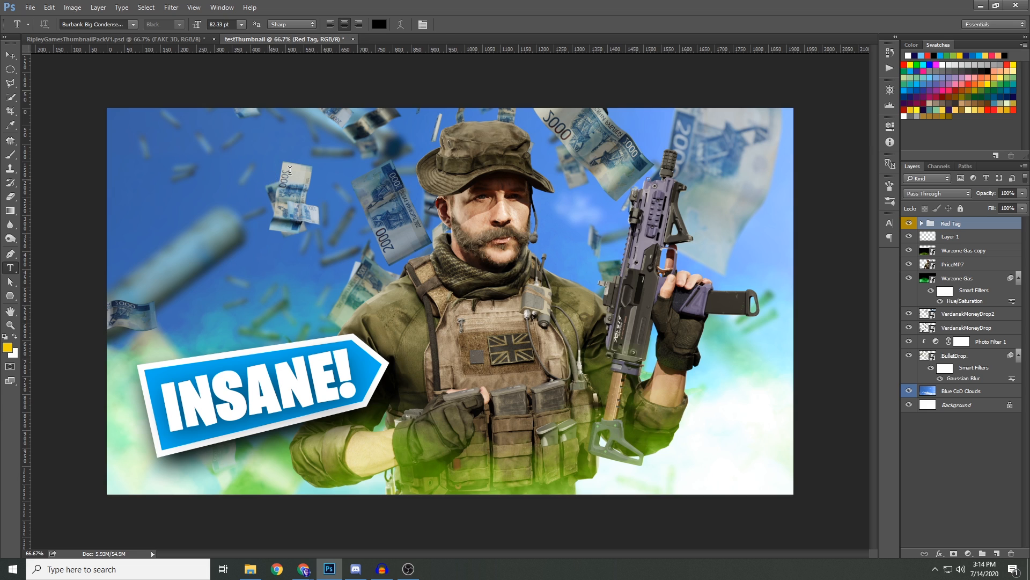
pyautogui.write('NEW')
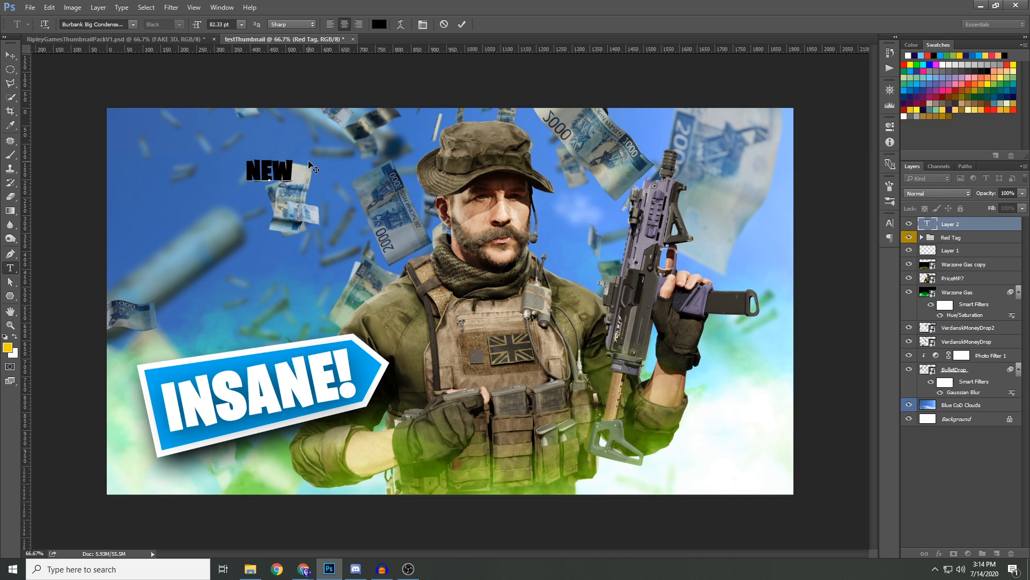
pyautogui.write('mode')
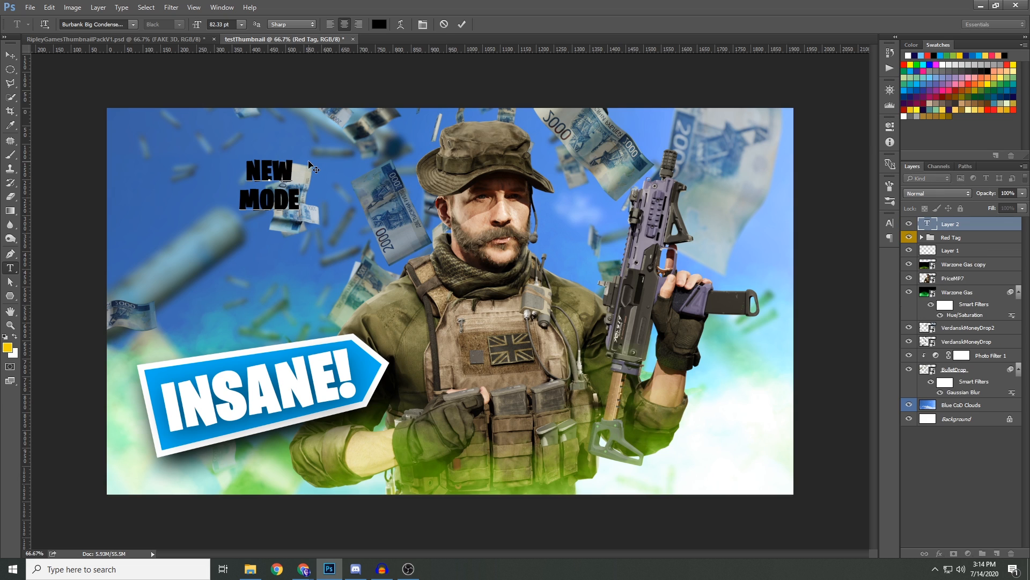
pyautogui.click(462, 24)
# Step: Scale the new mode text to about 357% and position it above the INSANE! tag, beside the soldier
pyautogui.hotkey('ctrl', 't')
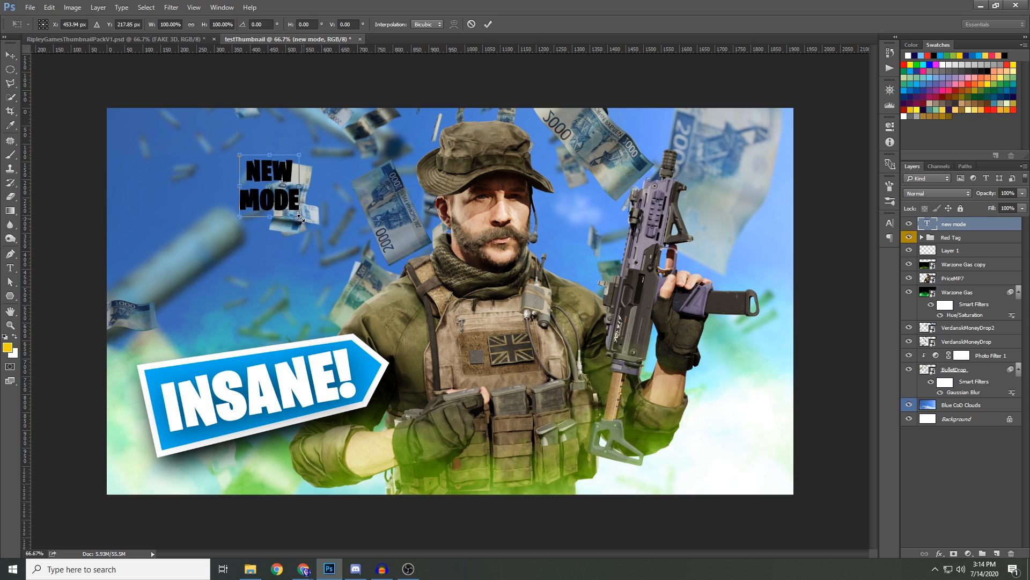
pyautogui.moveTo(300, 217); pyautogui.dragTo(456, 379)
pyautogui.moveTo(413, 305); pyautogui.dragTo(323, 264)
pyautogui.moveTo(369, 343); pyautogui.dragTo(349, 294)
pyautogui.hotkey('ctrl', 'z')
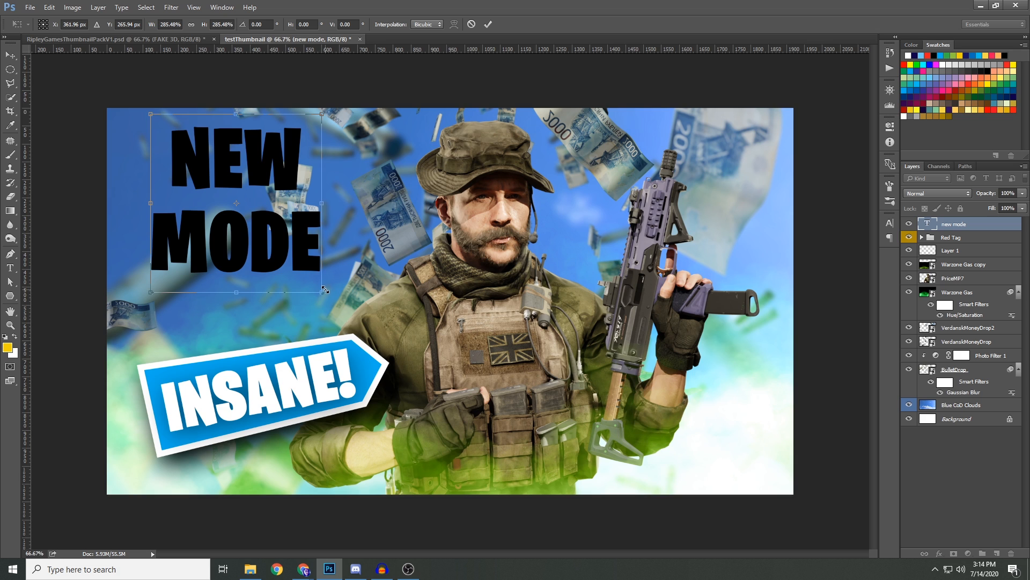
pyautogui.moveTo(324, 290); pyautogui.dragTo(375, 328)
pyautogui.moveTo(343, 265)
pyautogui.mouseDown()
pyautogui.moveTo(345, 249)
pyautogui.moveTo(334, 271)
pyautogui.mouseUp()
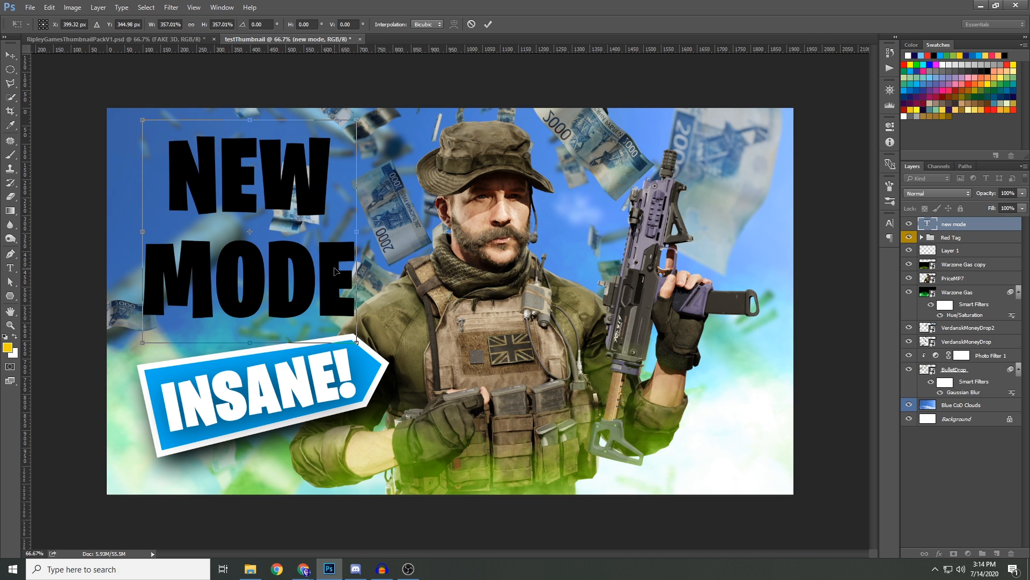
pyautogui.press('Return')
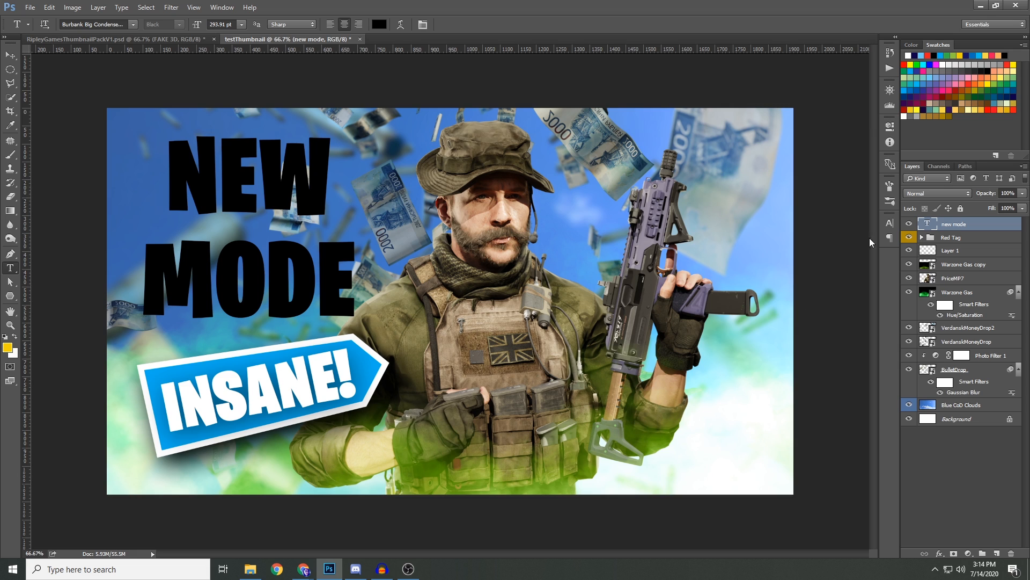
# Step: Tighten the new mode text's leading to 241.49 pt, and turn All Caps off and back on
pyautogui.click(889, 223)
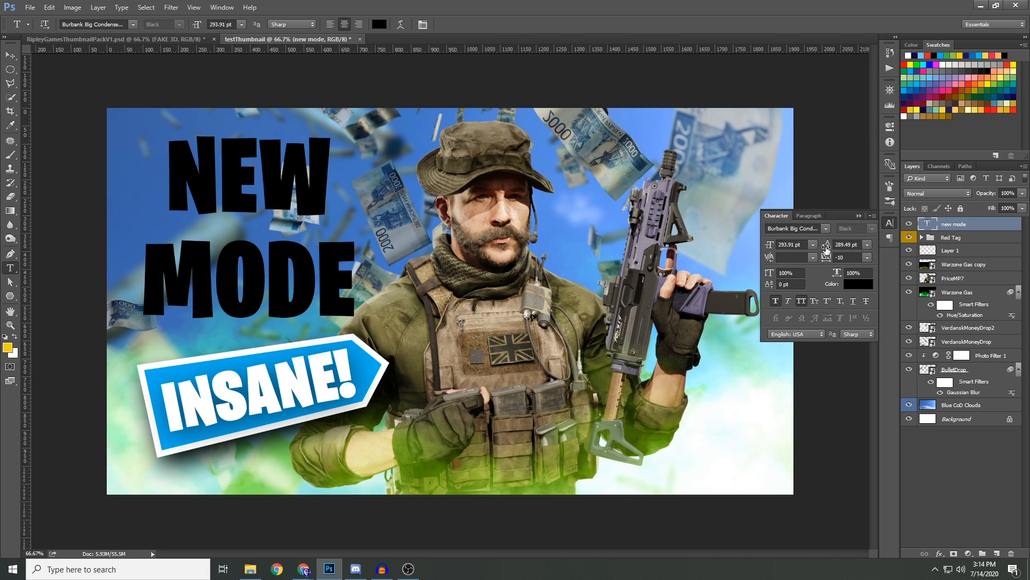
pyautogui.moveTo(826, 249)
pyautogui.mouseDown()
pyautogui.moveTo(804, 250)
pyautogui.moveTo(822, 251)
pyautogui.mouseUp()
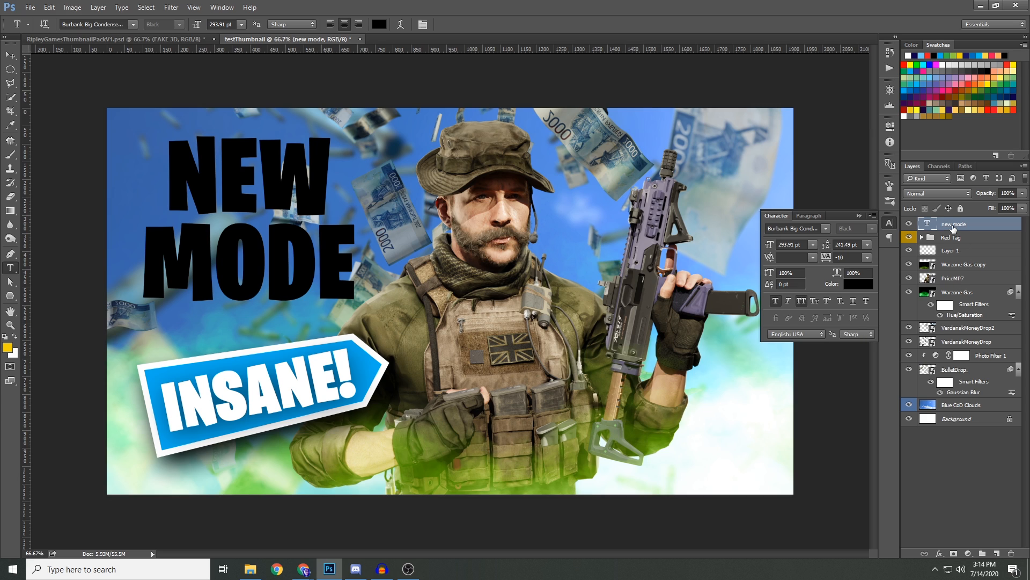
pyautogui.click(801, 302)
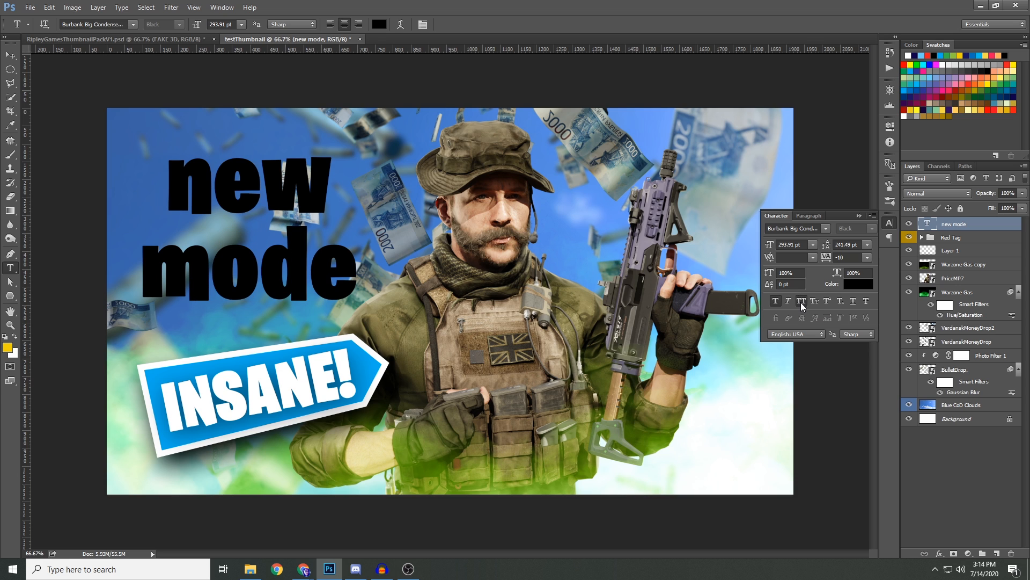
pyautogui.click(800, 301)
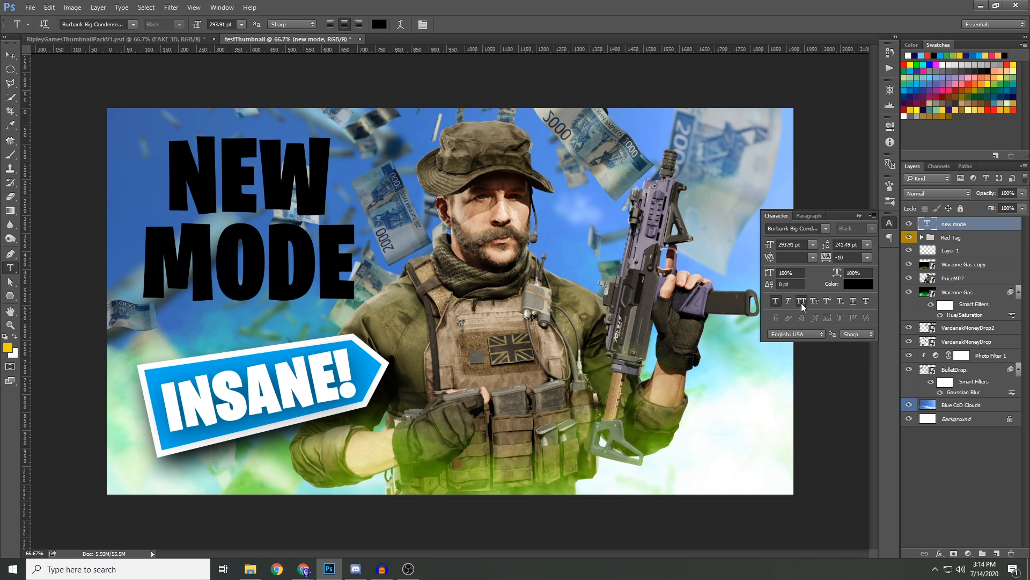
# Step: Paste the copied layer style onto the new mode layer, and try Faux Italic before turning it off again
pyautogui.rightClick(957, 227)
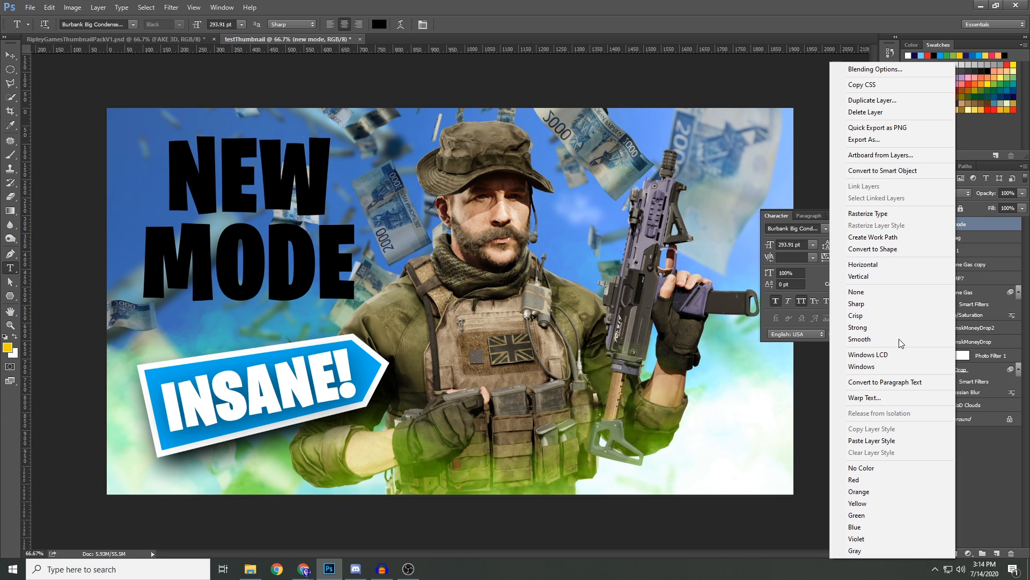
pyautogui.click(863, 442)
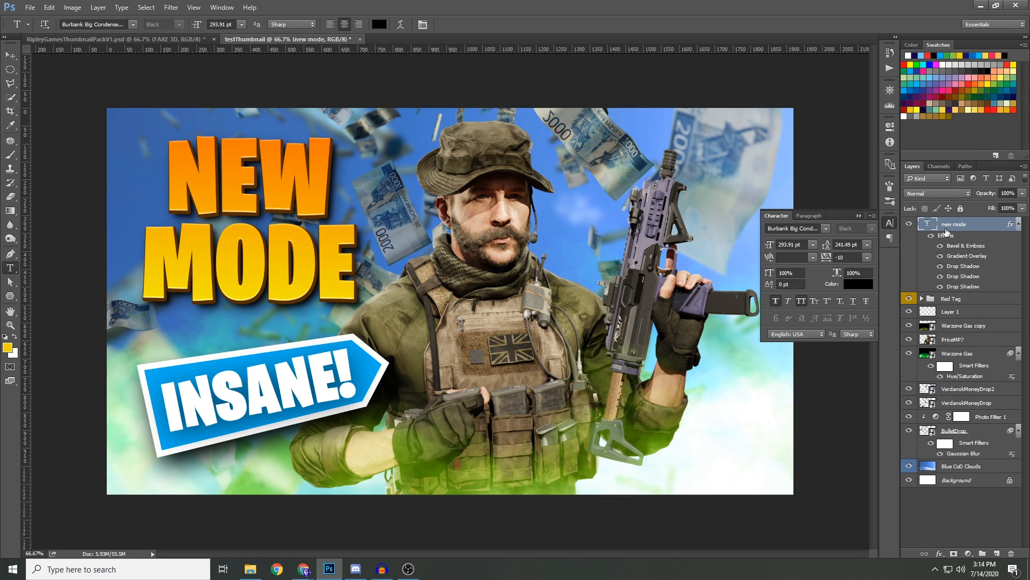
pyautogui.click(786, 302)
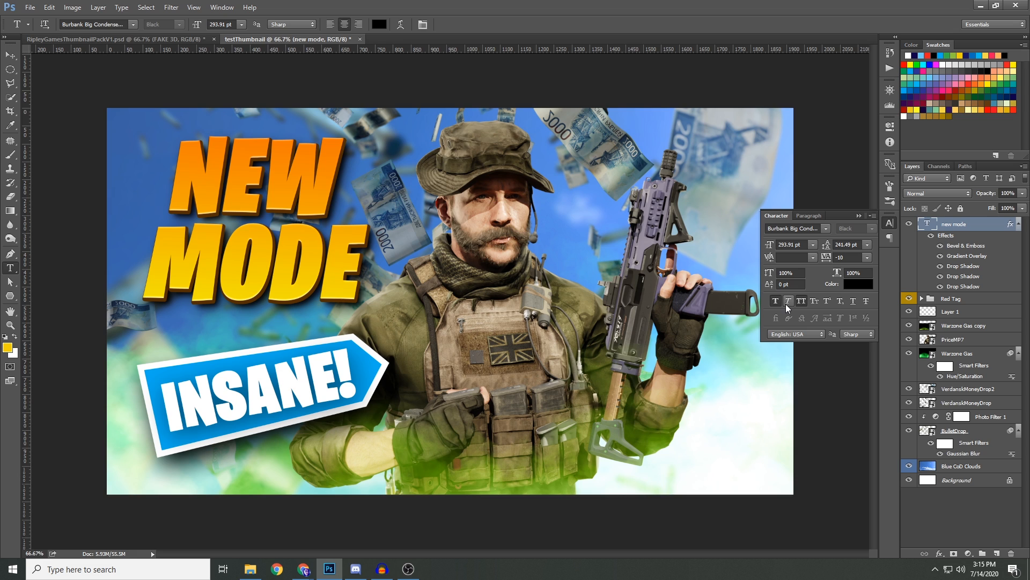
pyautogui.click(786, 303)
# Step: Rotate the new mode text by about -3.9°, enlarge it to about 116% and move it closer to the canvas's upper-left corner
pyautogui.click(11, 55)
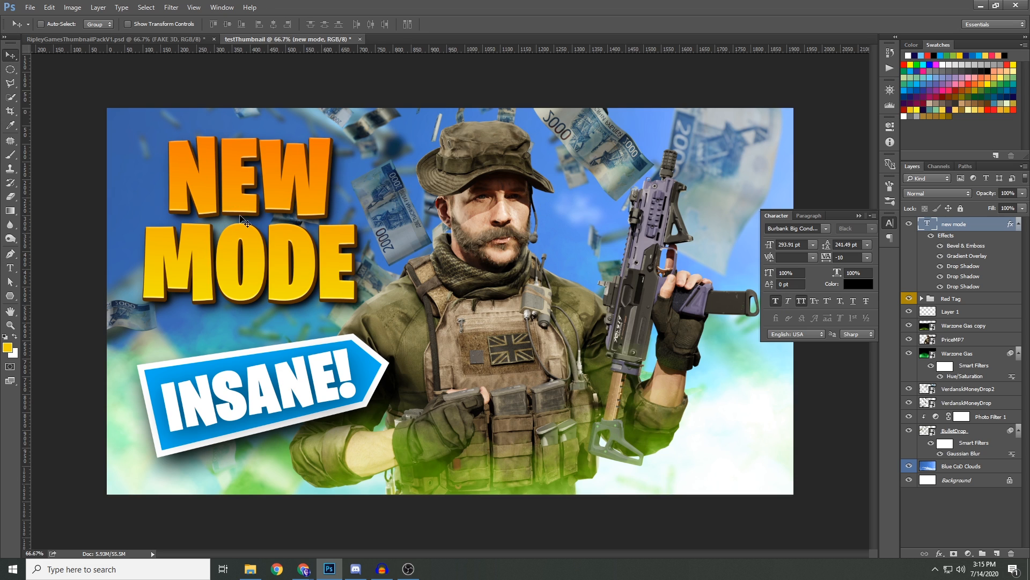
pyautogui.hotkey('ctrl', 't')
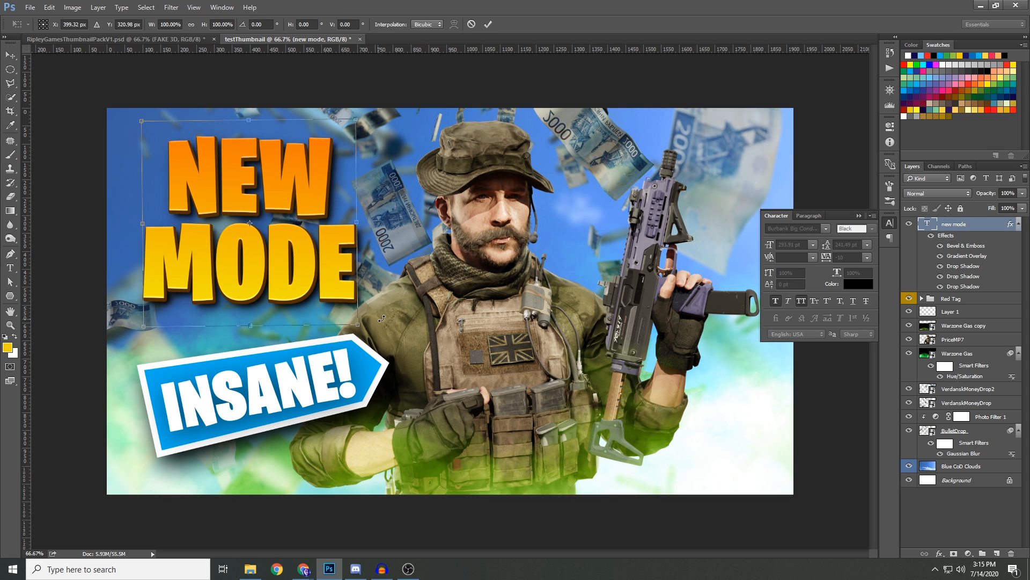
pyautogui.moveTo(388, 326); pyautogui.dragTo(399, 348)
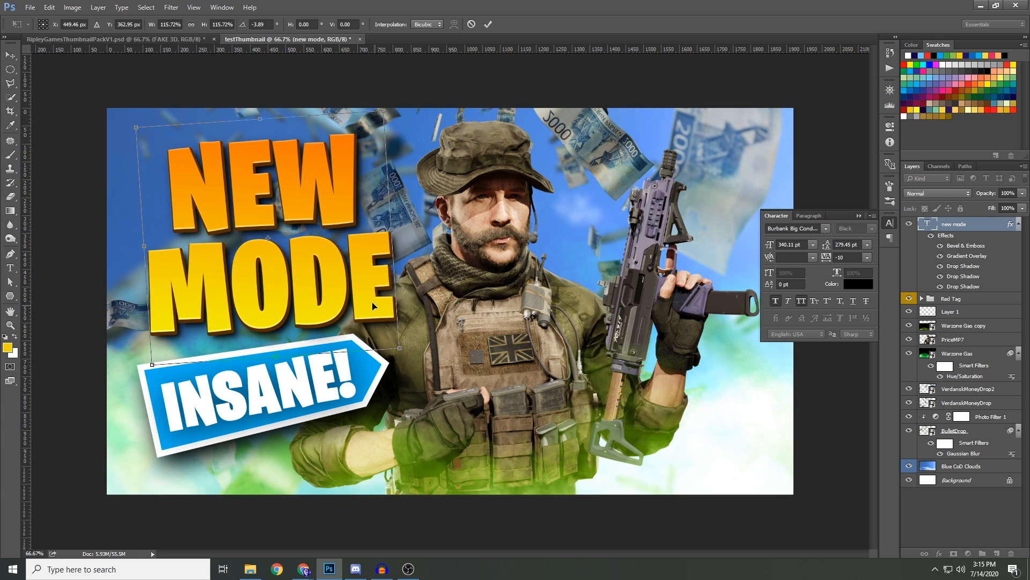
pyautogui.moveTo(373, 305); pyautogui.dragTo(359, 291)
pyautogui.press('Return')
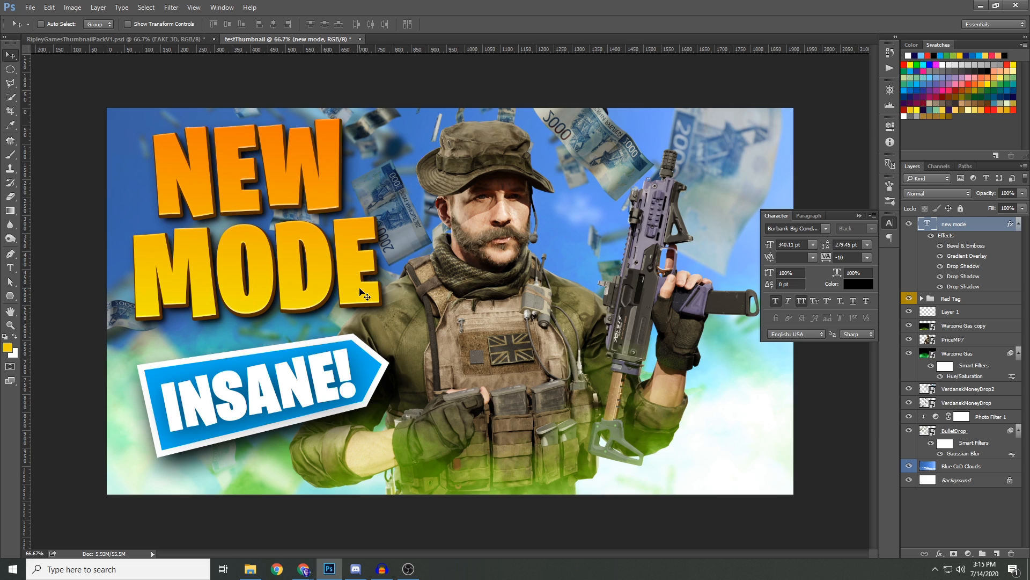
# Step: Collapse the new mode layer's effects, move the layer directly below PriceMP7 and hide the character settings
pyautogui.click(1019, 224)
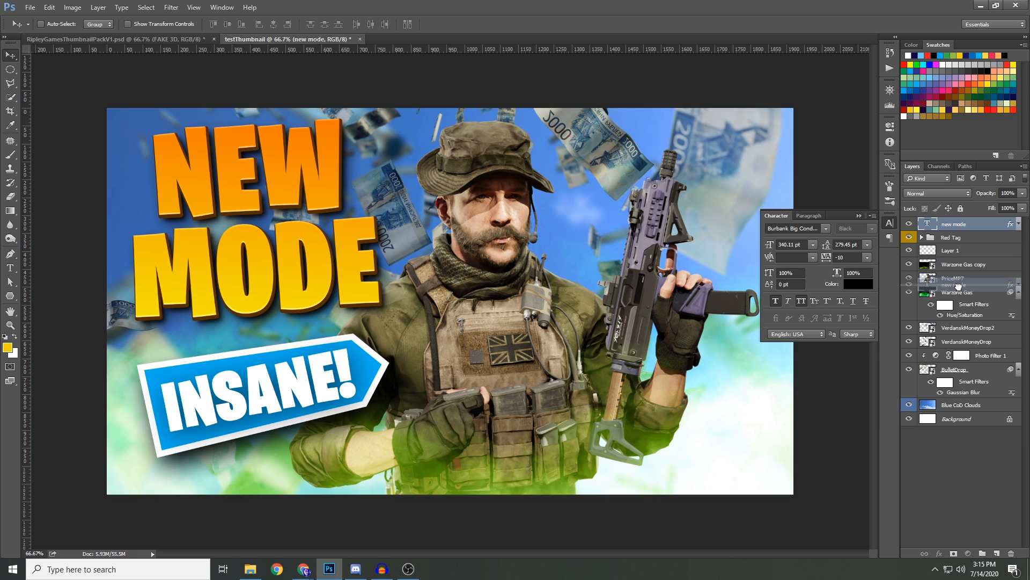
pyautogui.moveTo(958, 288); pyautogui.dragTo(958, 286)
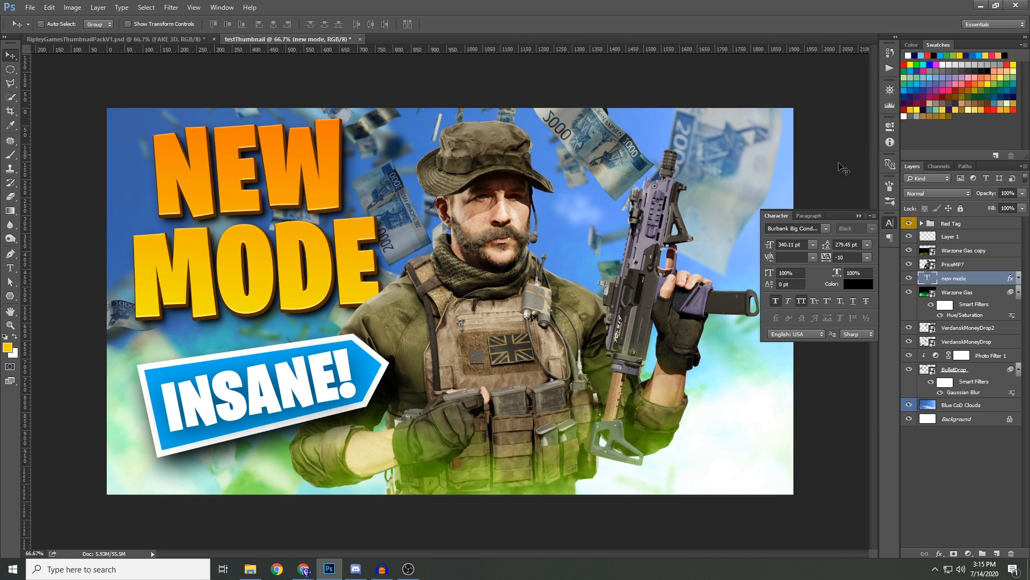
pyautogui.click(858, 217)
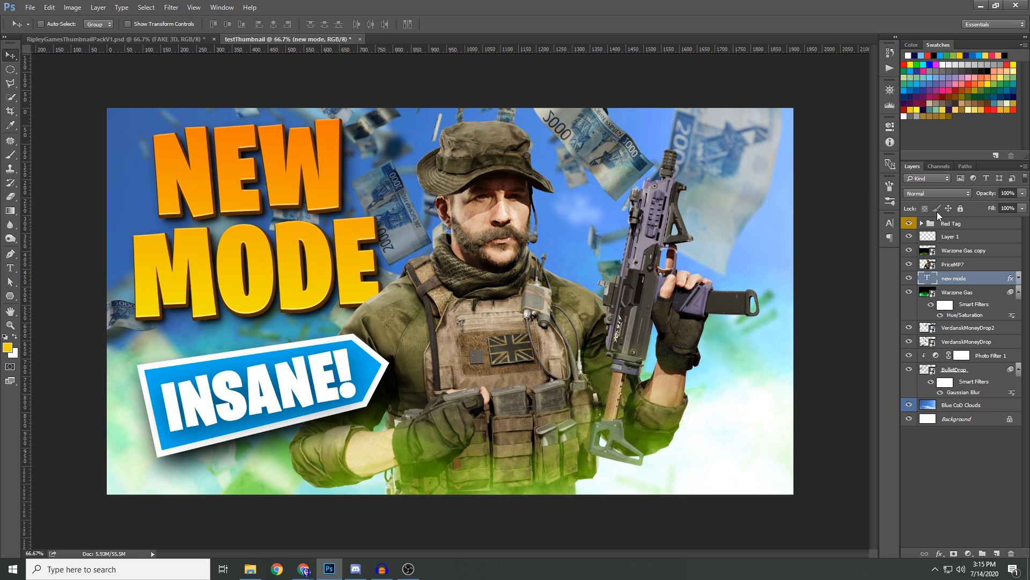
# Step: Copy the Warmer colour correction layer from RipleyGamesThumbnailPackV1.psd into testThumbnail, above the Red Tag group
pyautogui.click(948, 224)
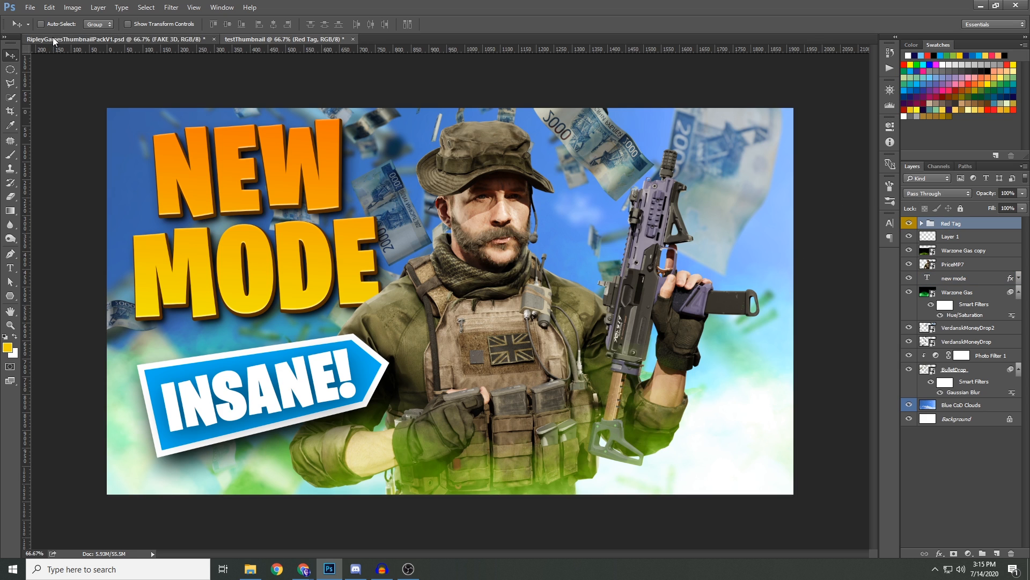
pyautogui.click(53, 38)
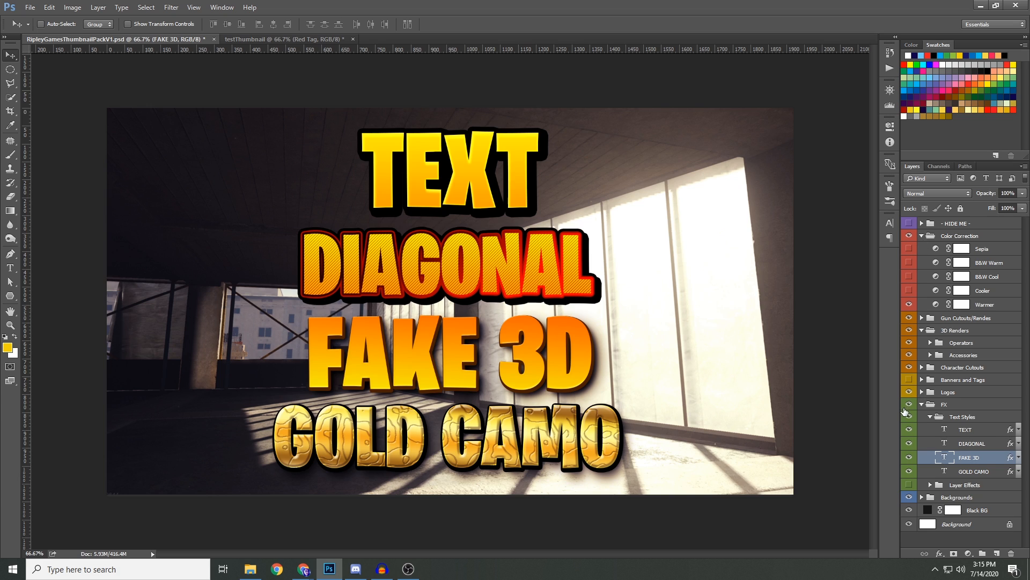
pyautogui.click(977, 305)
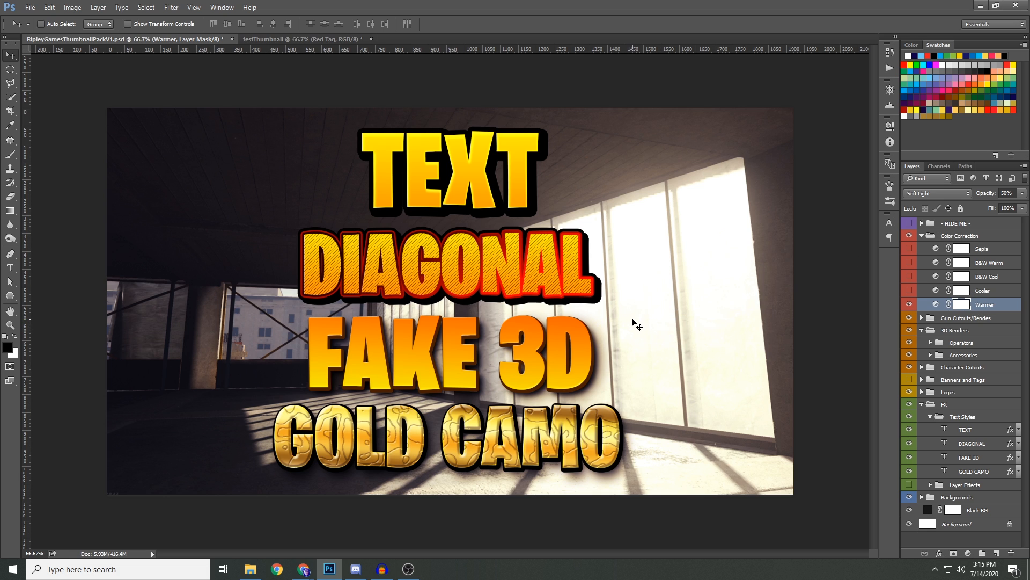
pyautogui.click(311, 40)
pyautogui.moveTo(317, 56); pyautogui.dragTo(500, 350)
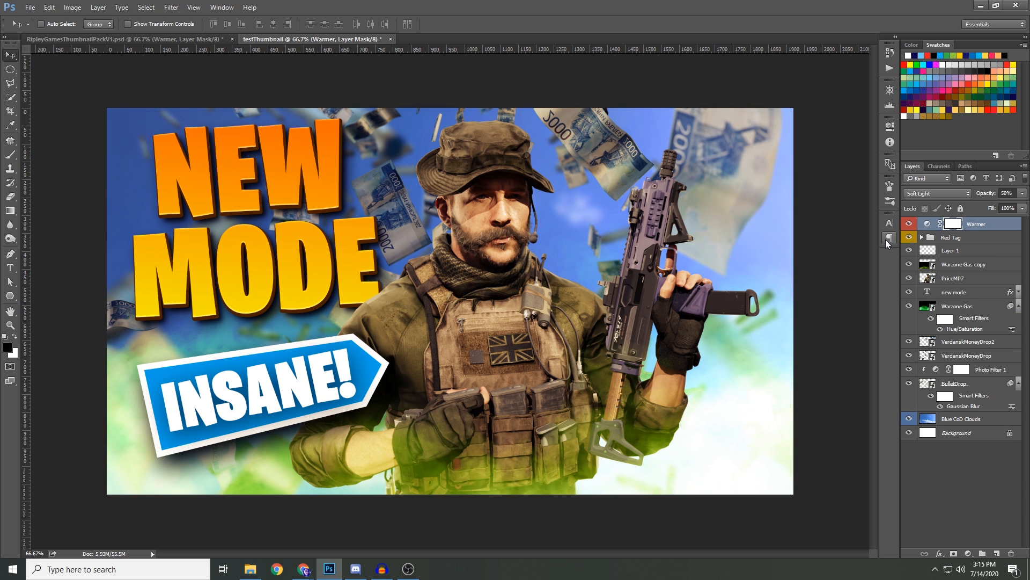
# Step: Set the Warmer layer's opacity to 30%, toggling its visibility before and after to compare the effect
pyautogui.click(910, 224)
pyautogui.click(909, 224)
pyautogui.click(909, 223)
pyautogui.click(909, 225)
pyautogui.click(1008, 192)
pyautogui.write('30')
pyautogui.press('Return')
pyautogui.click(908, 224)
pyautogui.click(907, 226)
# Step: Group all layers from Warmer down to Blue CoD Clouds, and duplicate the group
pyautogui.hotkey('ctrl', '2')
pyautogui.keyDown('shift'); pyautogui.click(968, 421); pyautogui.keyUp('shift')
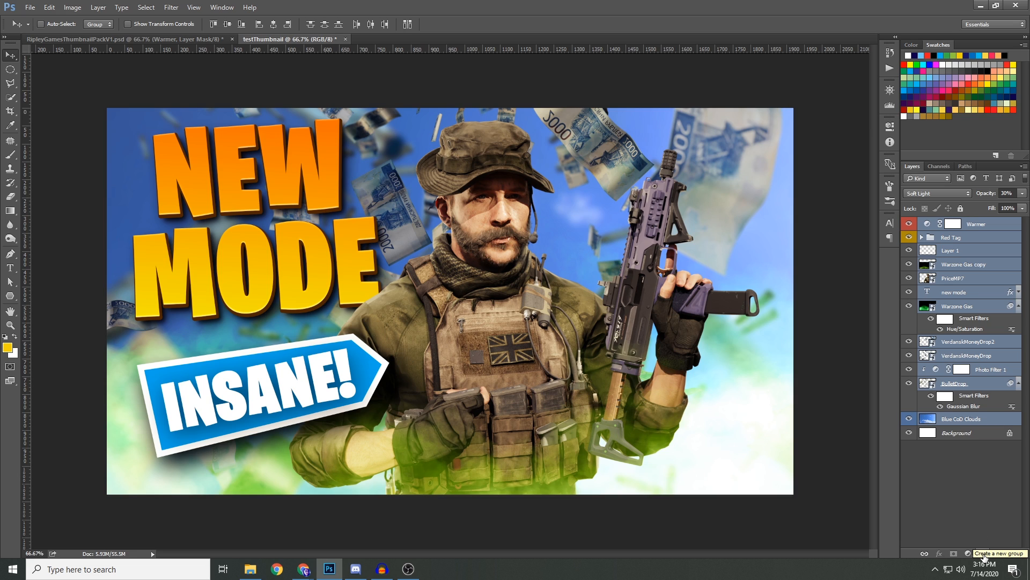
pyautogui.click(982, 553)
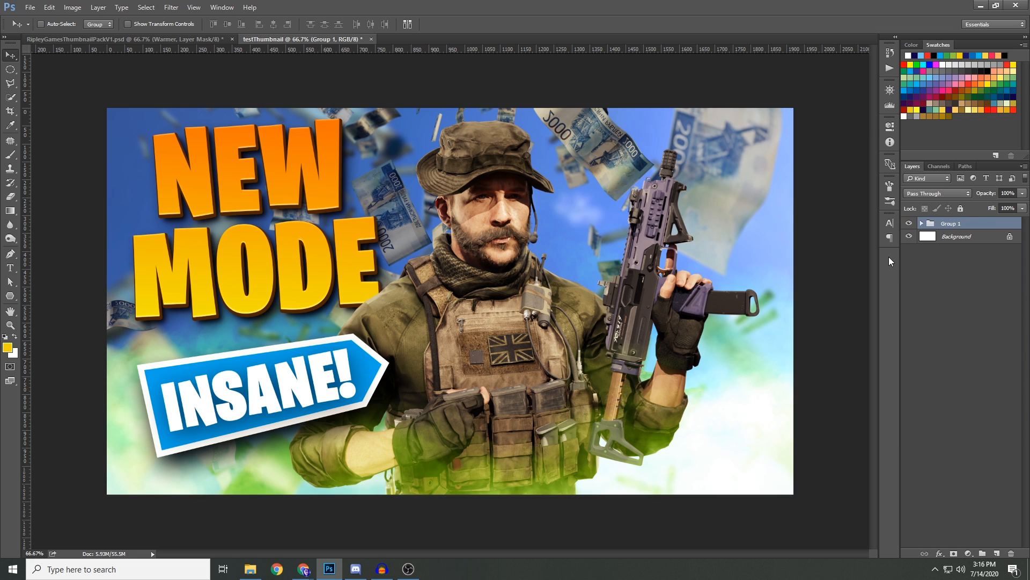
pyautogui.moveTo(953, 226); pyautogui.dragTo(994, 552)
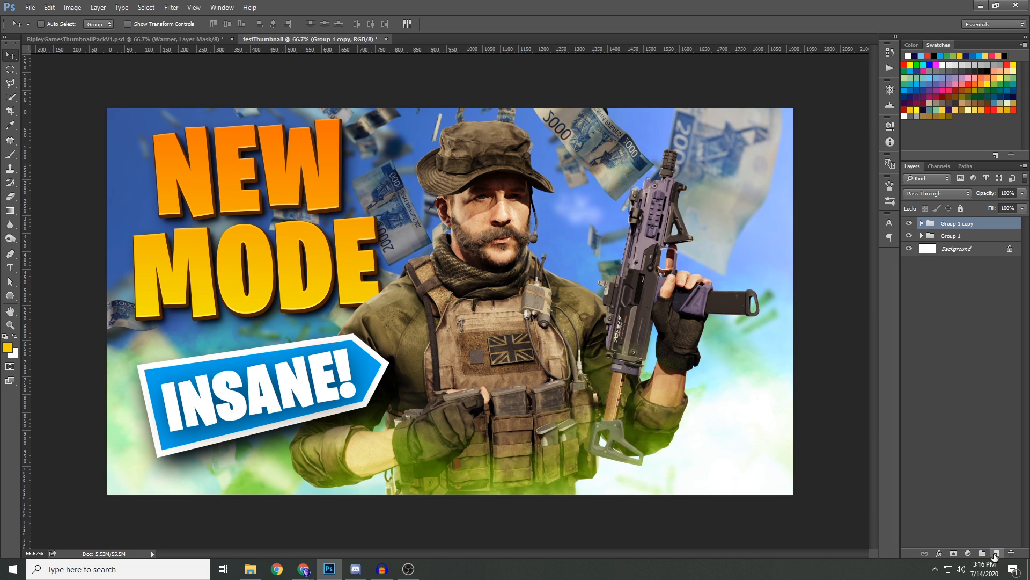
# Step: Merge the duplicated group into a single layer and toggle the visibility of the layers beneath it to check the result
pyautogui.rightClick(955, 225)
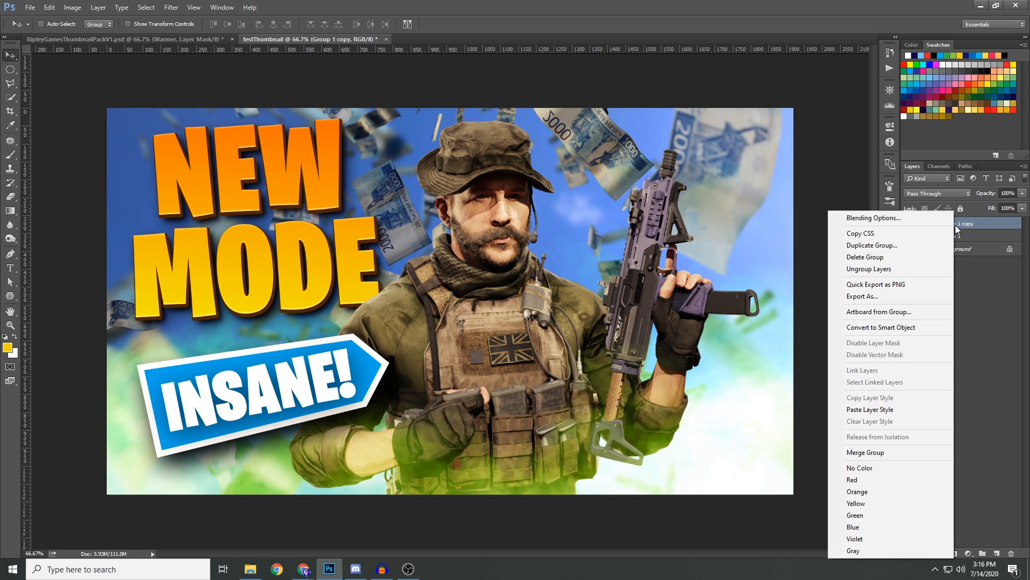
pyautogui.click(890, 452)
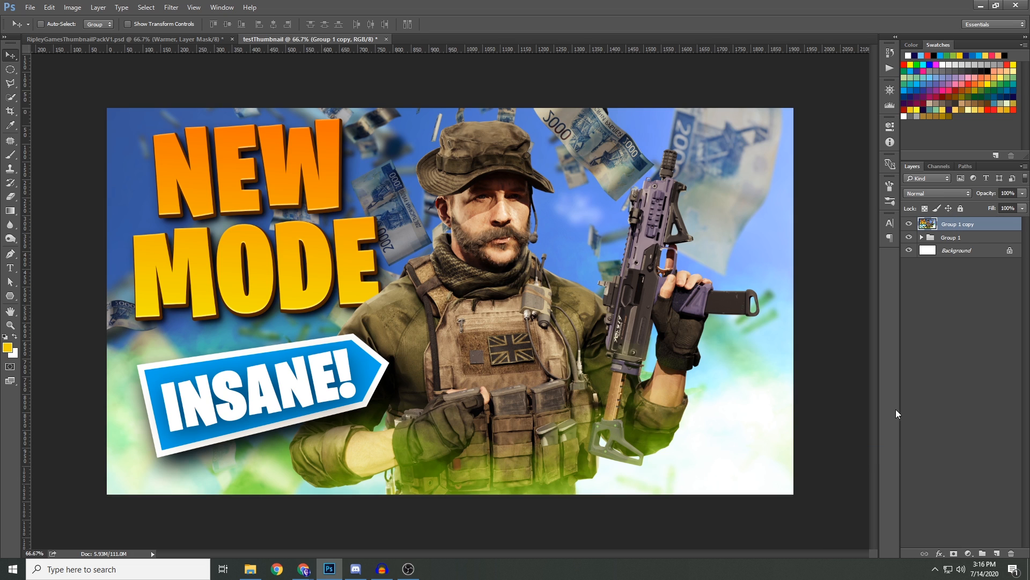
pyautogui.click(909, 238)
pyautogui.keyDown('alt'); pyautogui.click(910, 248); pyautogui.keyUp('alt')
pyautogui.keyDown('alt'); pyautogui.click(910, 248); pyautogui.keyUp('alt')
# Step: Apply a Brightness/Contrast adjustment to the merged Group 1 copy layer with brightness 27 and contrast 19
pyautogui.click(76, 9)
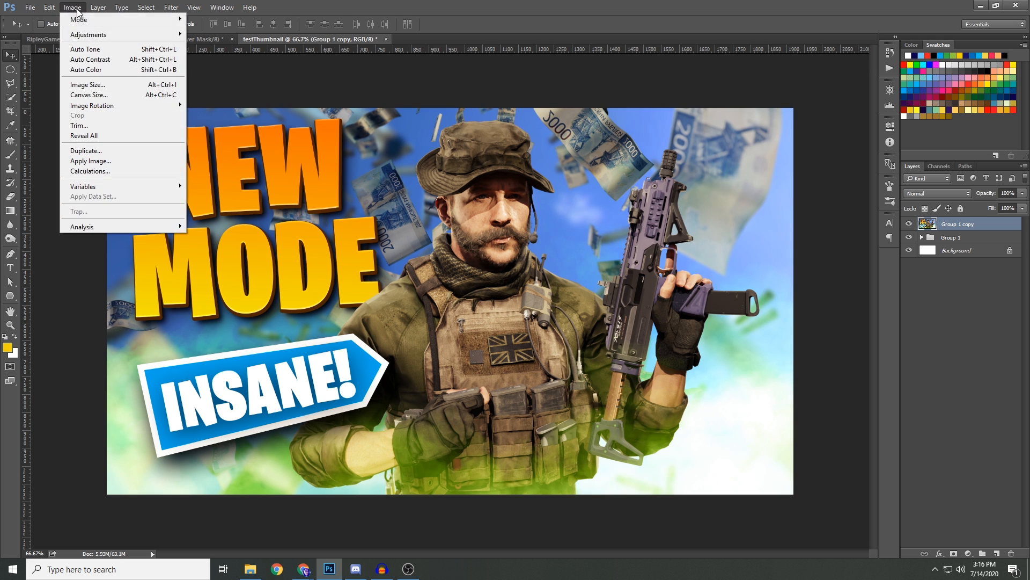
pyautogui.moveTo(92, 36)
pyautogui.click(216, 35)
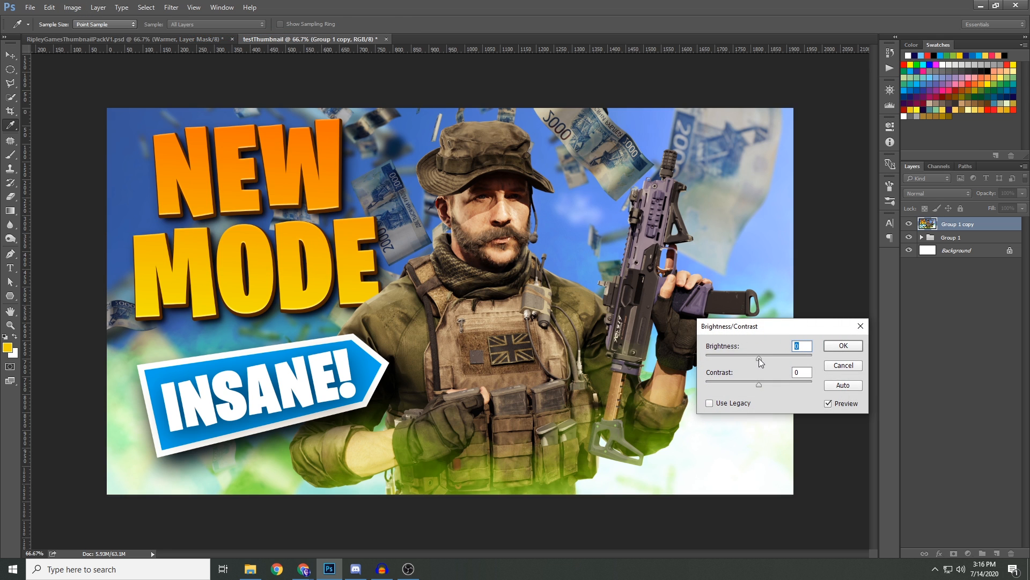
pyautogui.moveTo(759, 358); pyautogui.dragTo(769, 385)
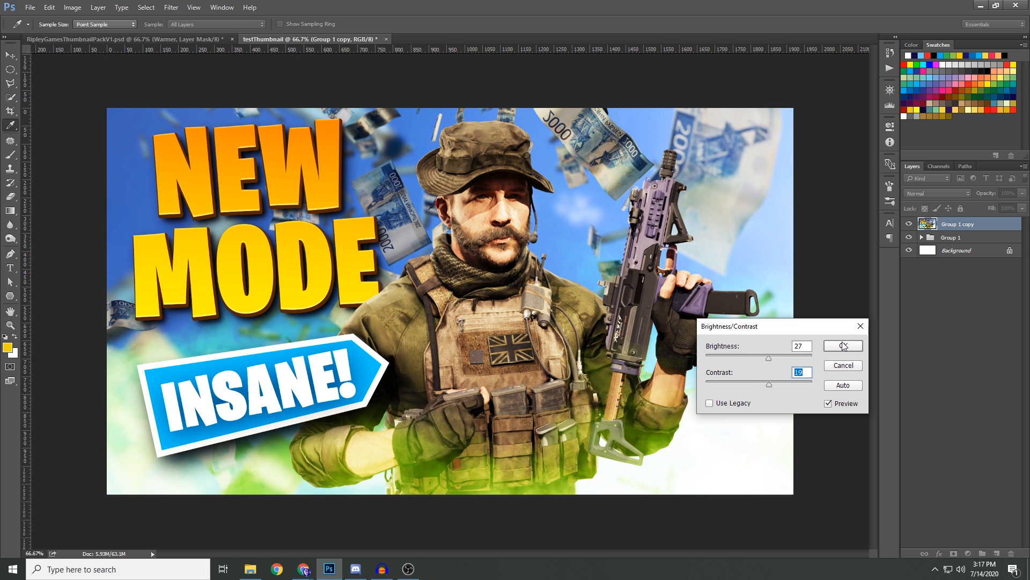
pyautogui.click(843, 345)
pyautogui.press('v')
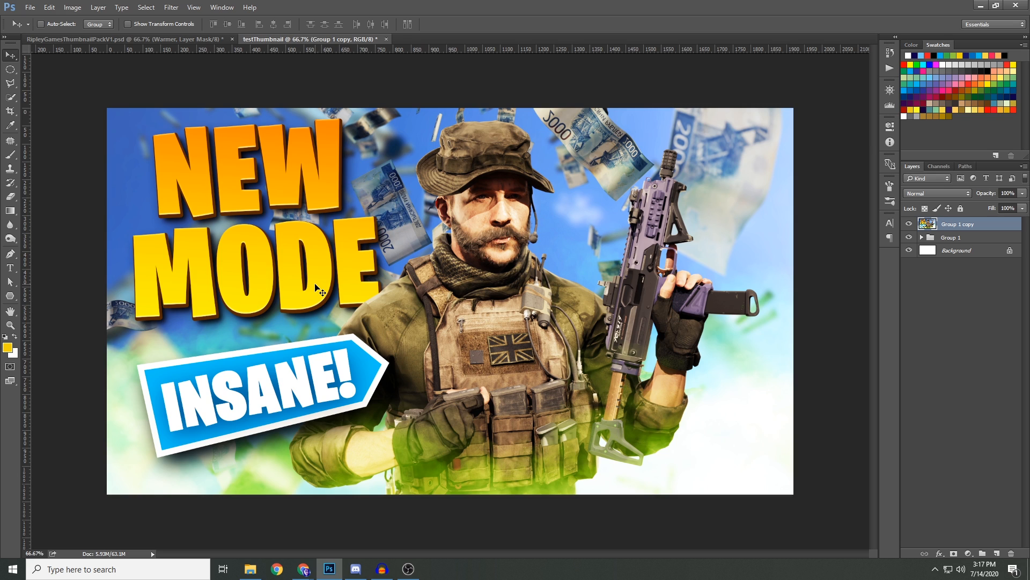
pyautogui.moveTo(375, 572)
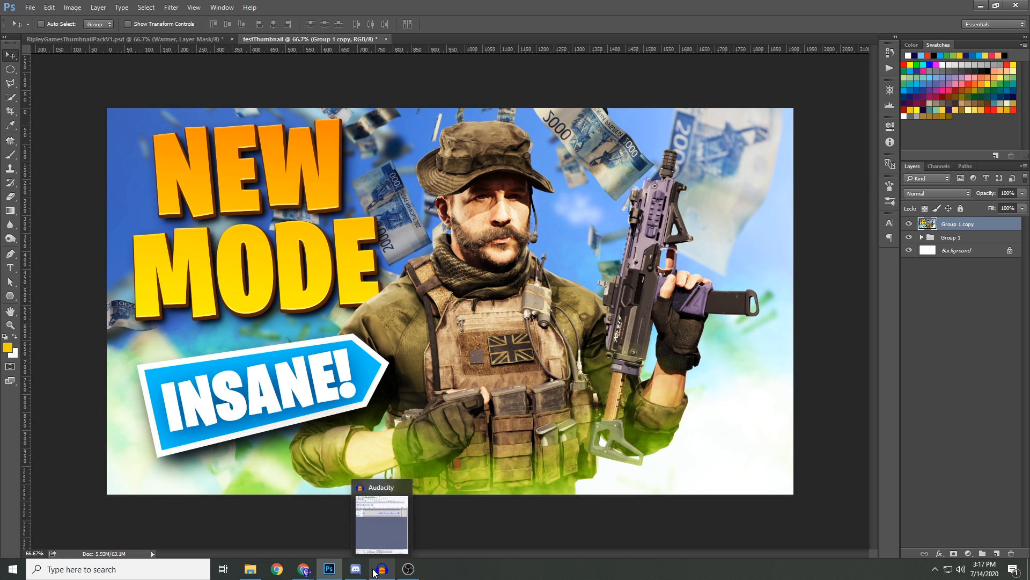